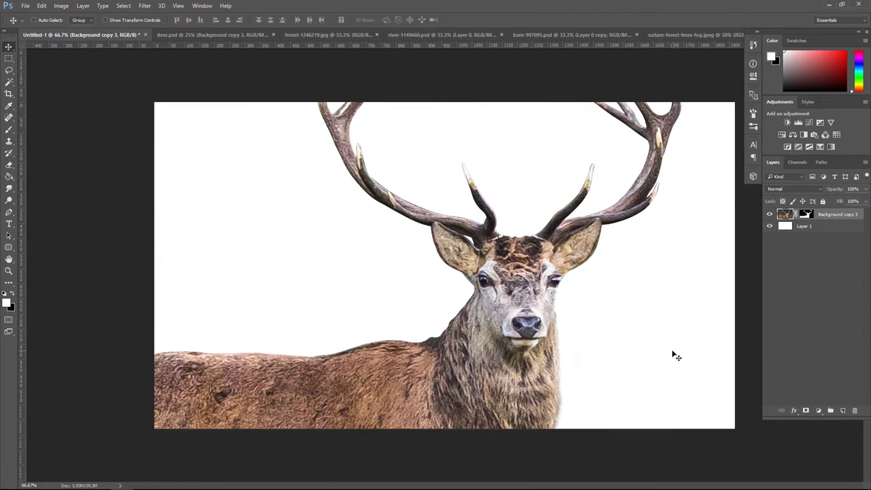
# Scale the deer layer down to about 64% and position the deer within the canvas.
pyautogui.hotkey('ctrl', 't')
pyautogui.moveTo(589, 191); pyautogui.dragTo(459, 336)
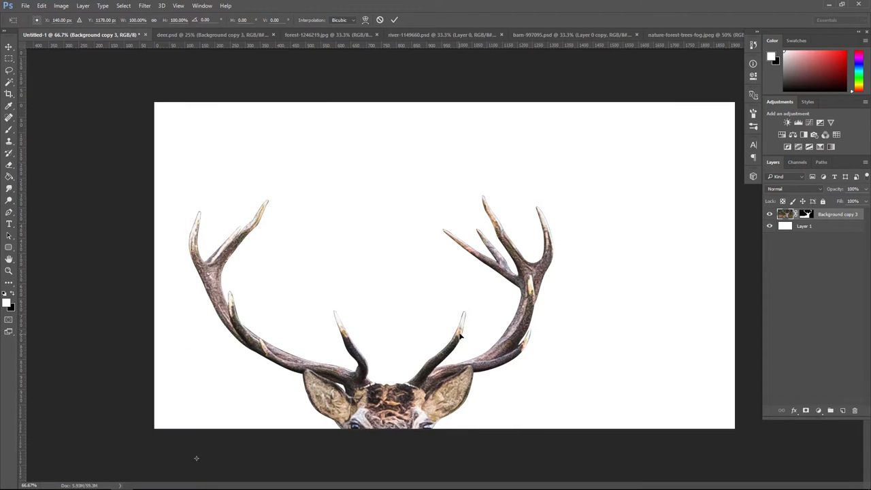
pyautogui.hotkey('ctrl', '-')
pyautogui.moveTo(657, 202); pyautogui.dragTo(494, 296)
pyautogui.moveTo(686, 110); pyautogui.dragTo(758, 59)
pyautogui.moveTo(476, 276); pyautogui.dragTo(551, 238)
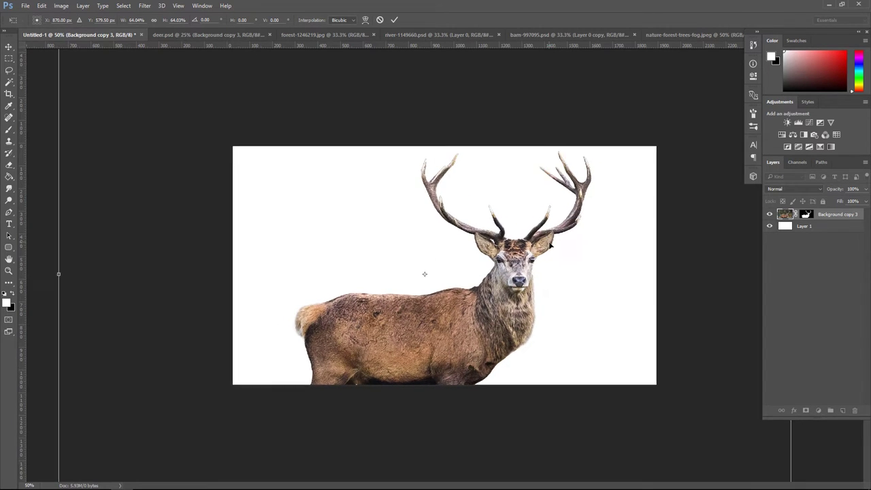
# Refine the deer's scale to about 68% and shift it up so the antler tips extend past the canvas edge.
pyautogui.hotkey('ctrl', '-')
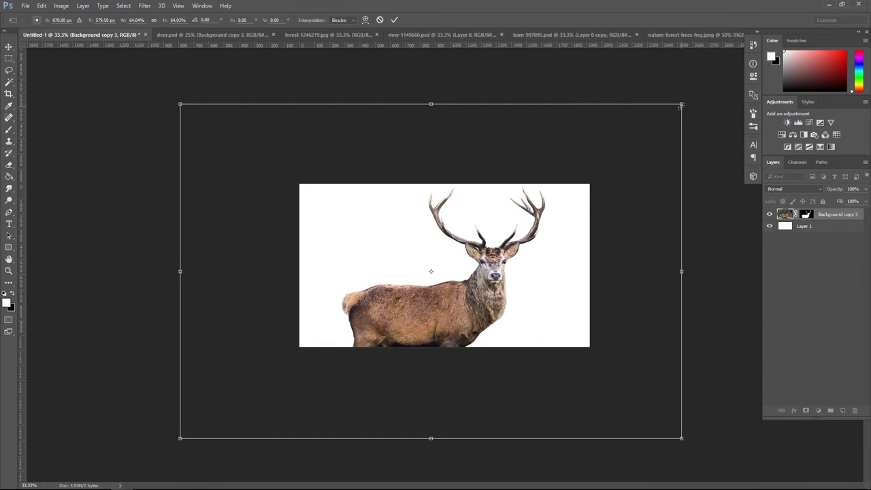
pyautogui.moveTo(681, 105); pyautogui.dragTo(693, 93)
pyautogui.moveTo(581, 171)
pyautogui.mouseDown()
pyautogui.moveTo(589, 179)
pyautogui.moveTo(590, 171)
pyautogui.mouseUp()
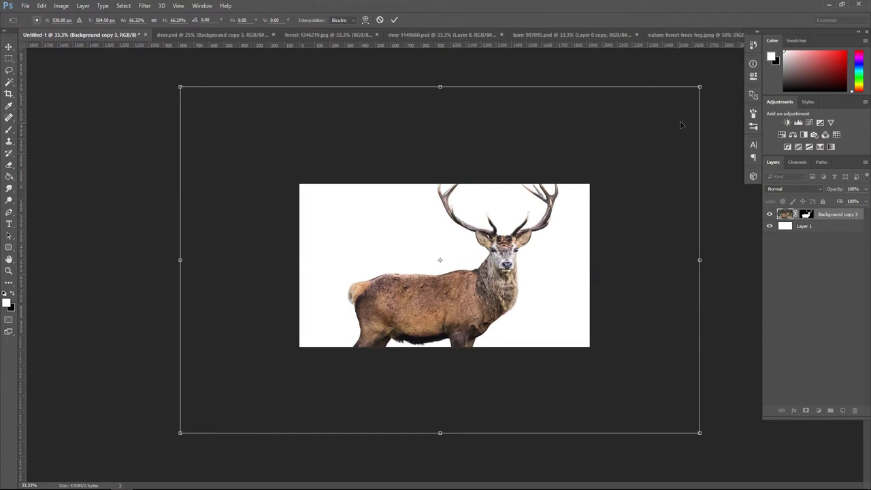
pyautogui.moveTo(699, 87); pyautogui.dragTo(712, 78)
pyautogui.moveTo(637, 177)
pyautogui.mouseDown()
pyautogui.moveTo(632, 185)
pyautogui.moveTo(642, 178)
pyautogui.mouseUp()
pyautogui.press('Down')
pyautogui.press('Down')
pyautogui.press('Down')
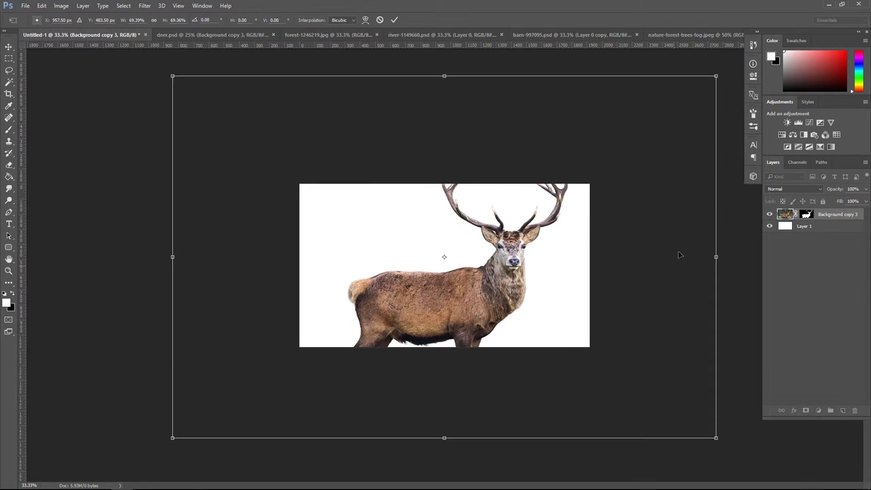
pyautogui.moveTo(716, 76); pyautogui.dragTo(706, 82)
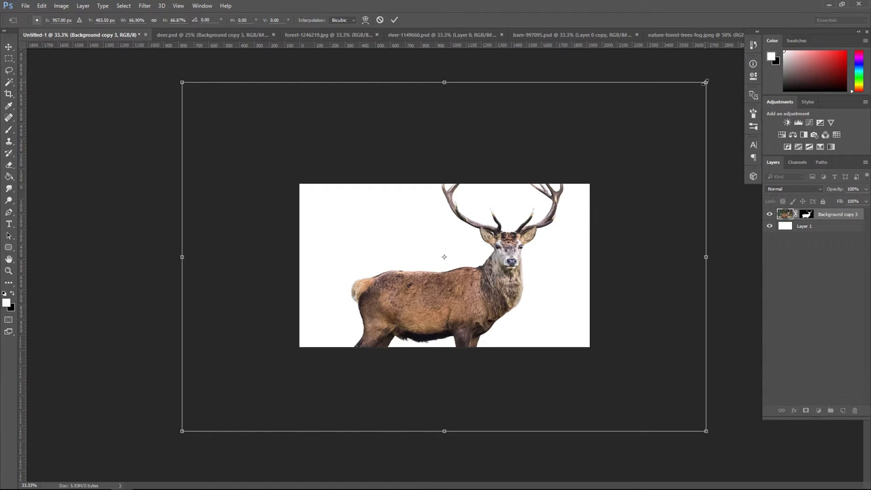
pyautogui.moveTo(704, 82); pyautogui.dragTo(710, 80)
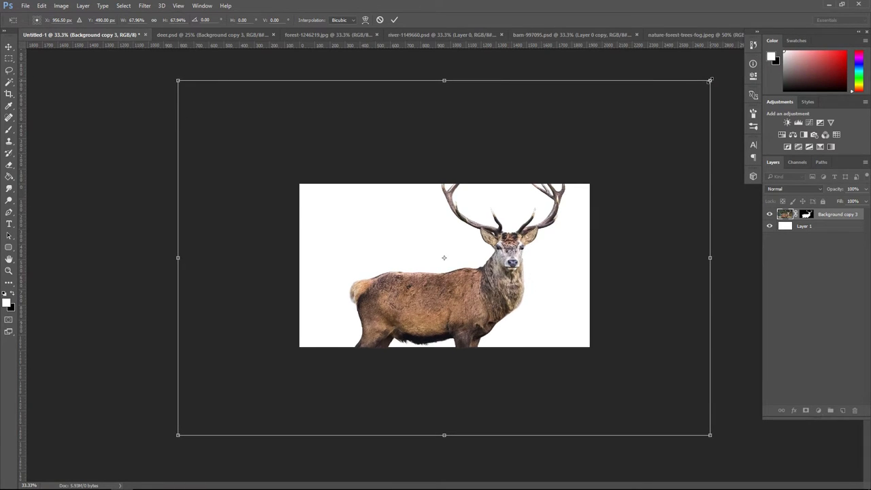
pyautogui.press('Return')
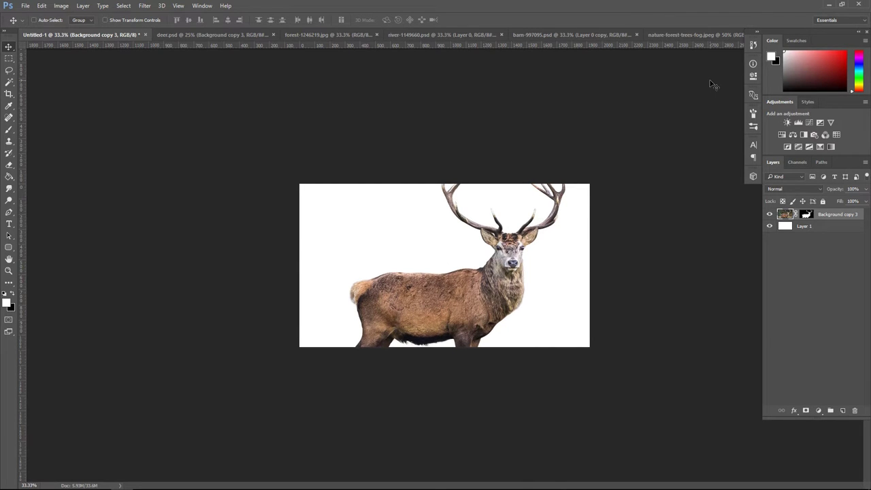
# Convert the masked deer layer to a smart object.
pyautogui.hotkey('ctrl', '+')
pyautogui.hotkey('ctrl', '+')
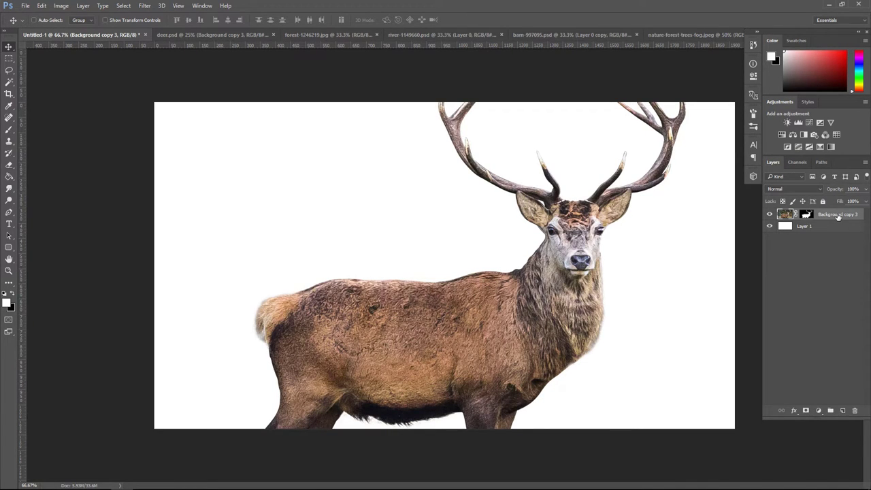
pyautogui.rightClick(838, 216)
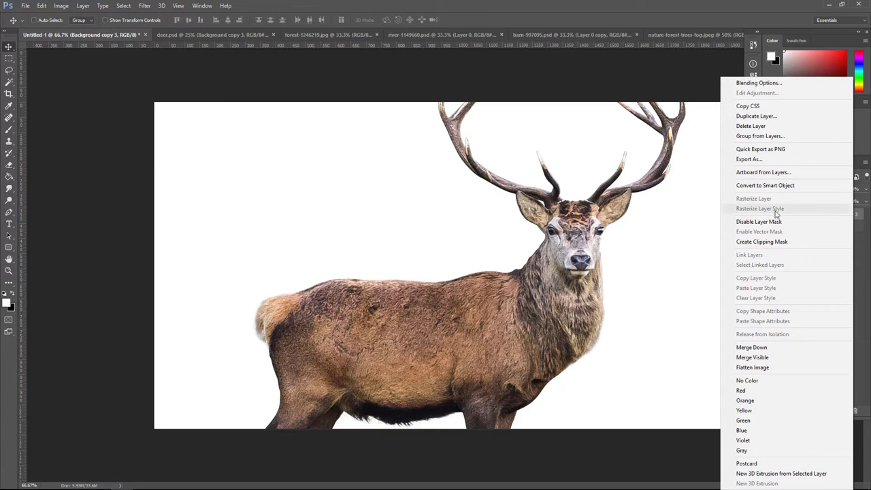
pyautogui.click(801, 187)
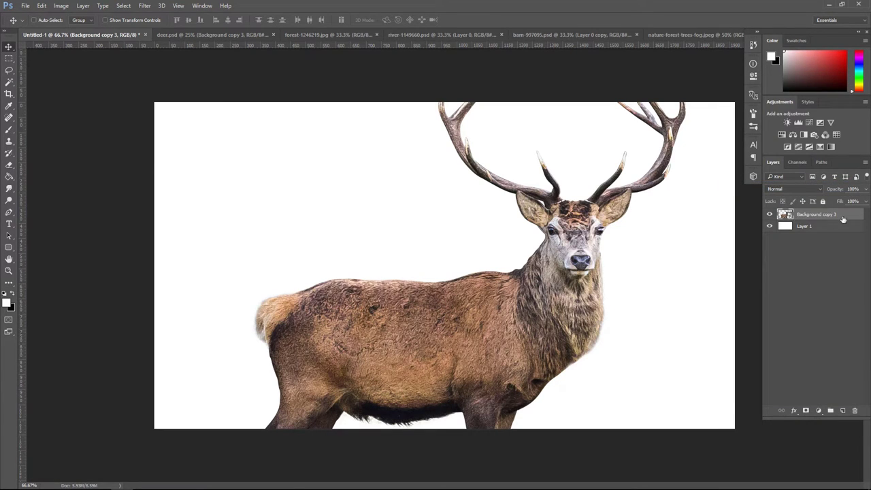
pyautogui.rightClick(842, 217)
pyautogui.click(765, 224)
# Add a Black & White adjustment layer above the deer with the Darker preset and compare the image with and without it.
pyautogui.click(817, 410)
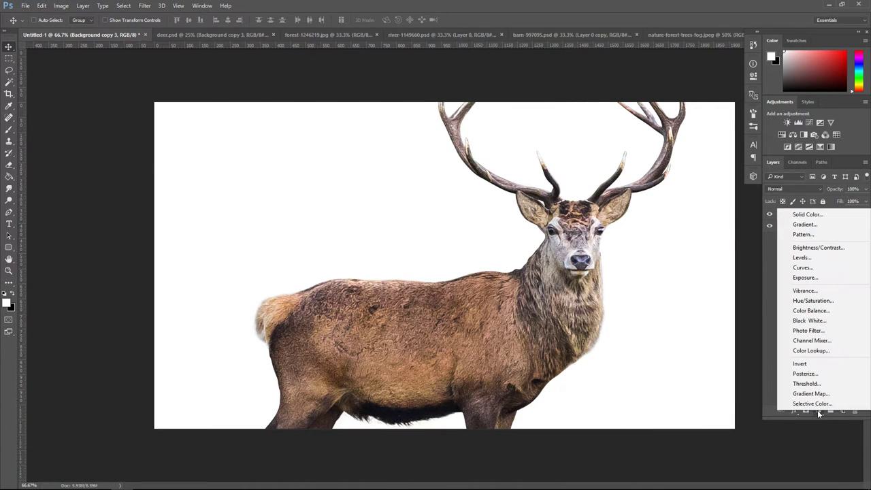
pyautogui.click(819, 320)
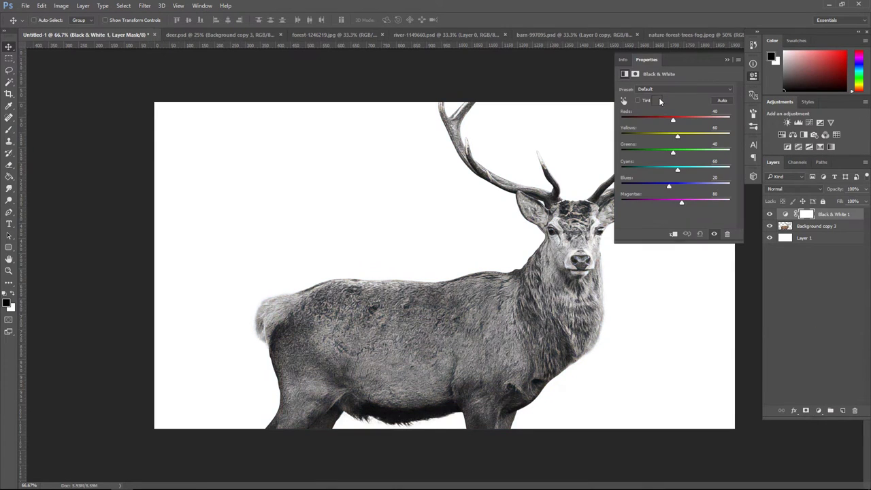
pyautogui.click(656, 90)
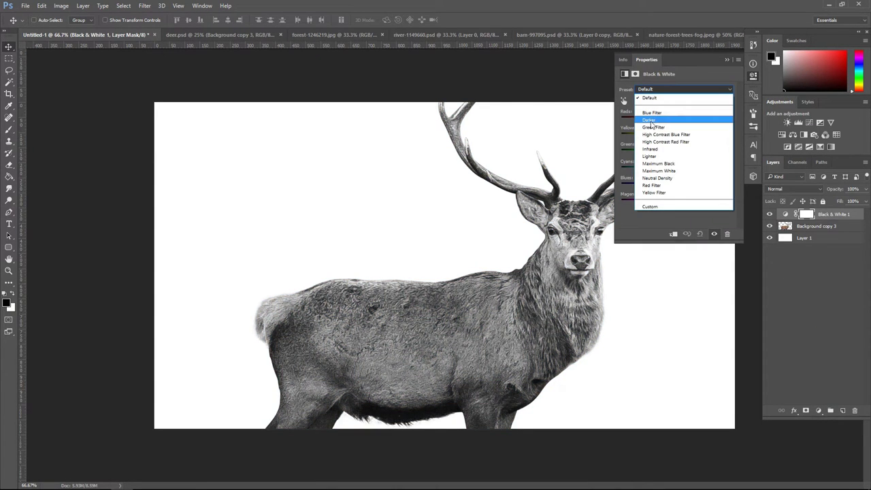
pyautogui.click(658, 121)
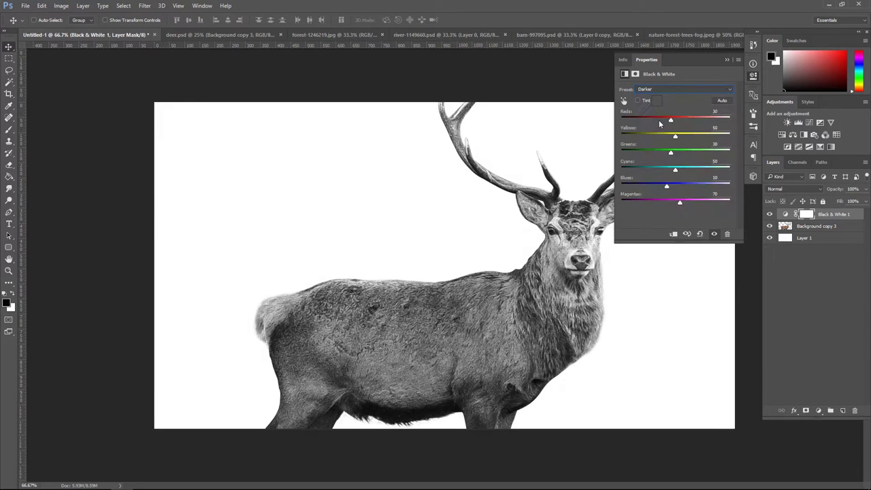
pyautogui.click(727, 61)
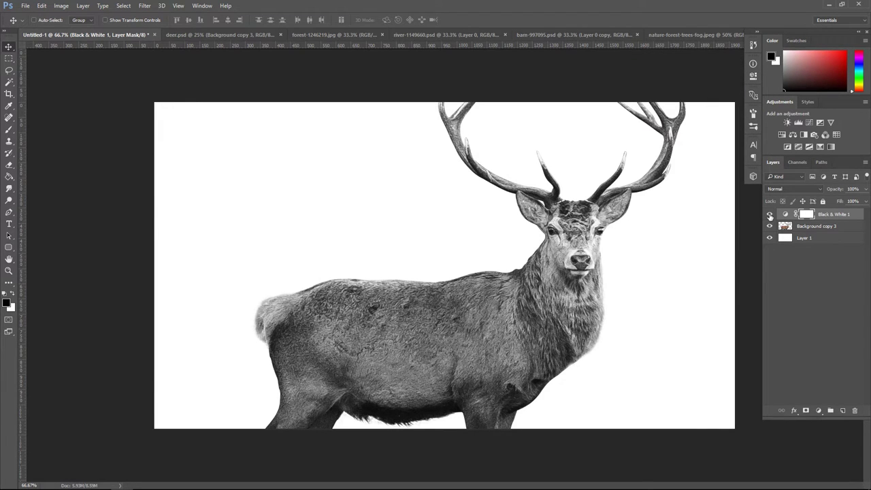
pyautogui.click(770, 214)
pyautogui.click(770, 214)
pyautogui.click(846, 216)
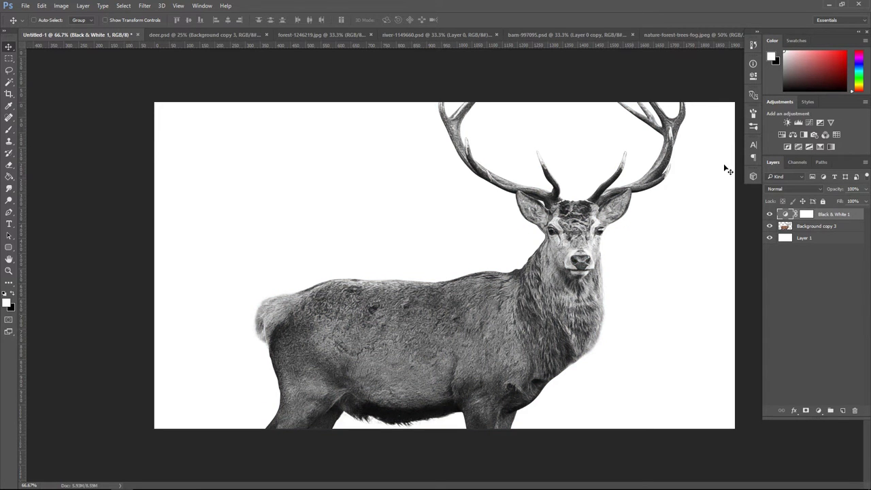
# Unlock the background of forest-1246219.jpg and bring the forest photo into the Untitled-1 document as a new layer.
pyautogui.click(328, 35)
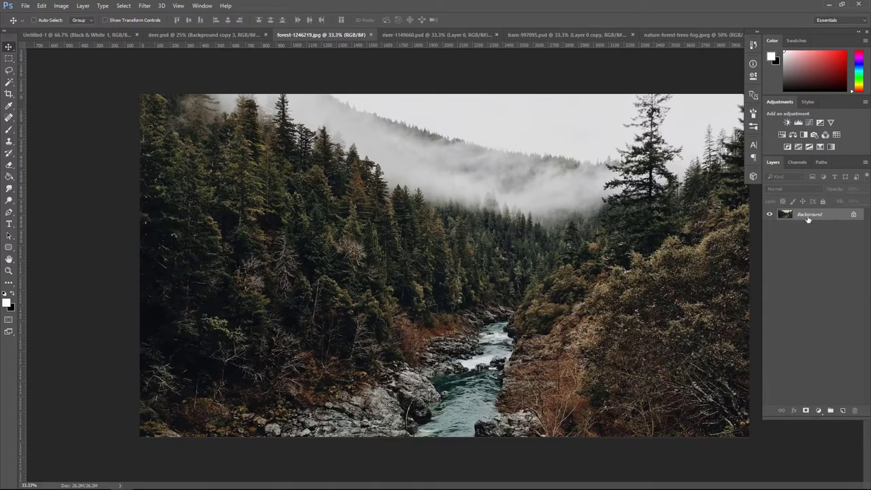
pyautogui.doubleClick(810, 215)
pyautogui.click(520, 156)
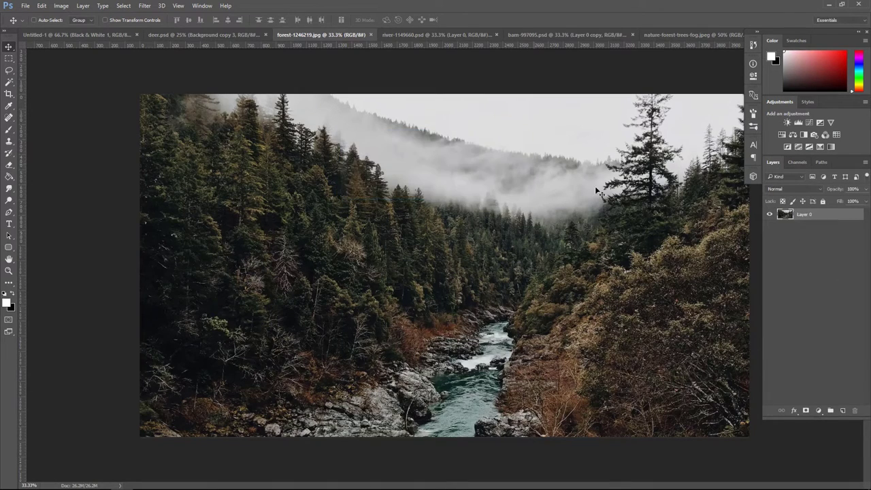
pyautogui.moveTo(279, 231); pyautogui.dragTo(366, 230)
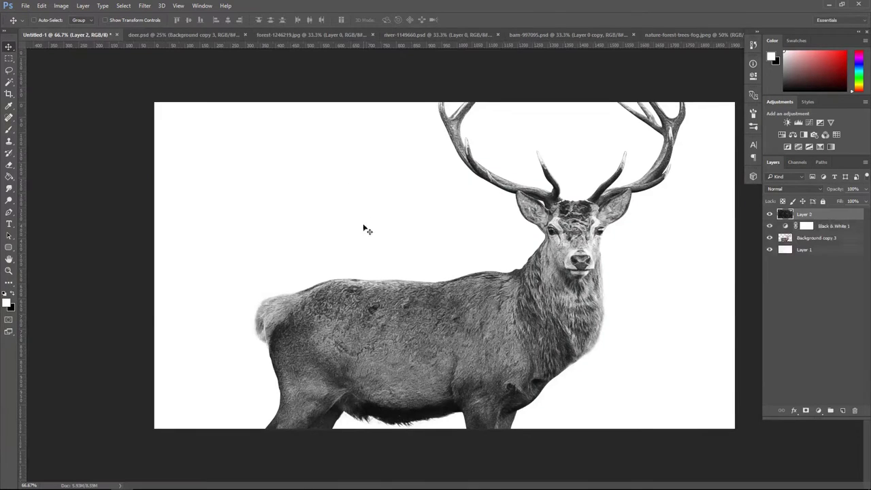
# Clip both the forest layer and the Black & White adjustment to the deer layer.
pyautogui.keyDown('alt'); pyautogui.click(842, 220); pyautogui.keyUp('alt')
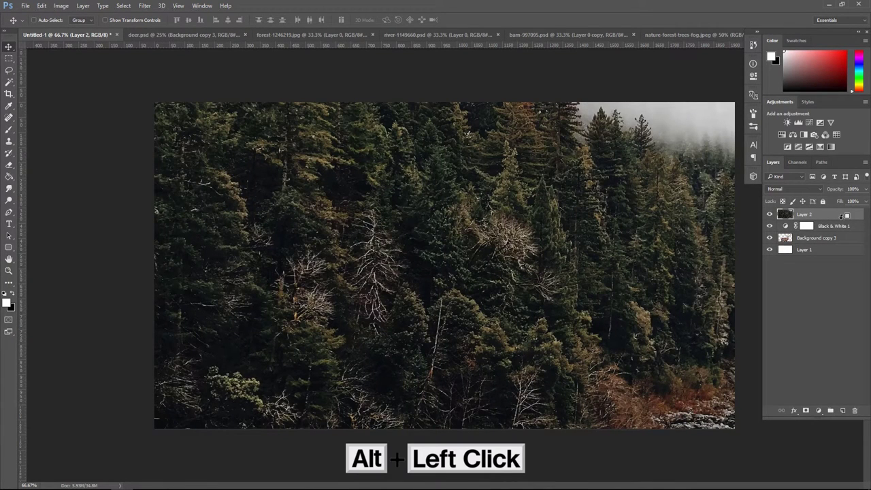
pyautogui.moveTo(544, 272); pyautogui.dragTo(543, 271)
pyautogui.hotkey('ctrl', '-')
pyautogui.hotkey('ctrl', '-')
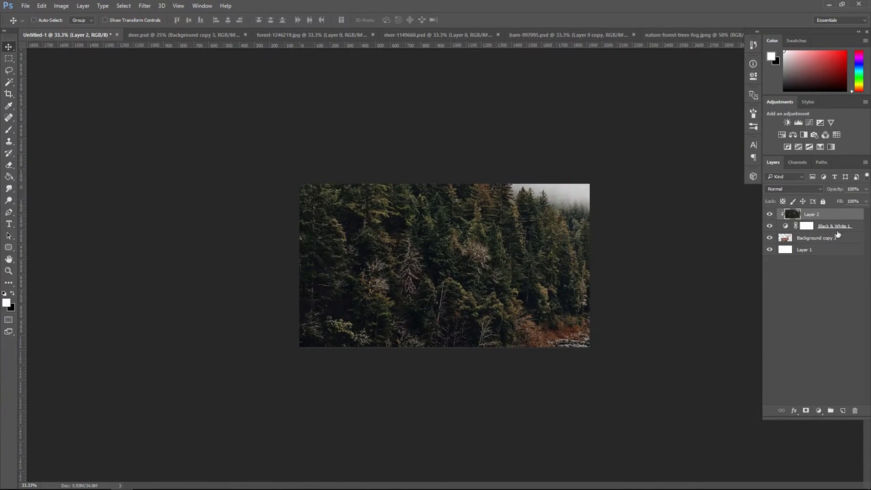
pyautogui.keyDown('alt'); pyautogui.click(842, 232); pyautogui.keyUp('alt')
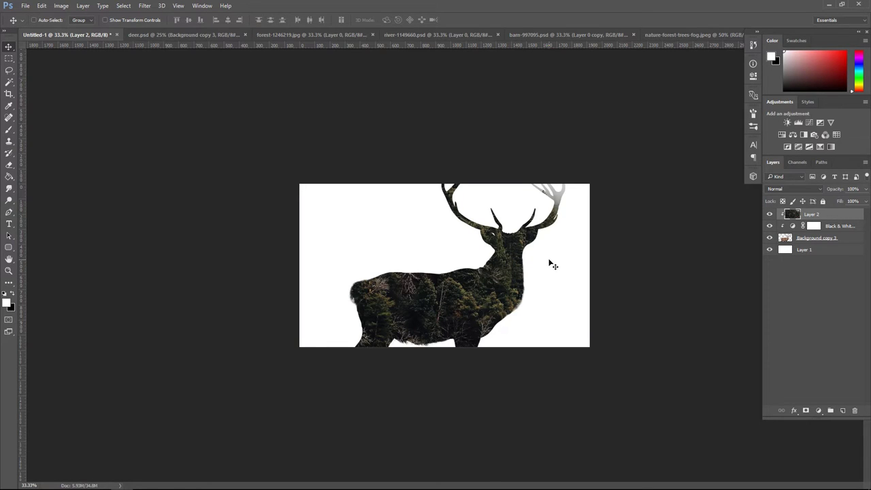
# Reposition the forest image inside the clipping so the river runs through the deer's body.
pyautogui.hotkey('ctrl', 't')
pyautogui.moveTo(527, 299); pyautogui.dragTo(377, 252)
pyautogui.press('Return')
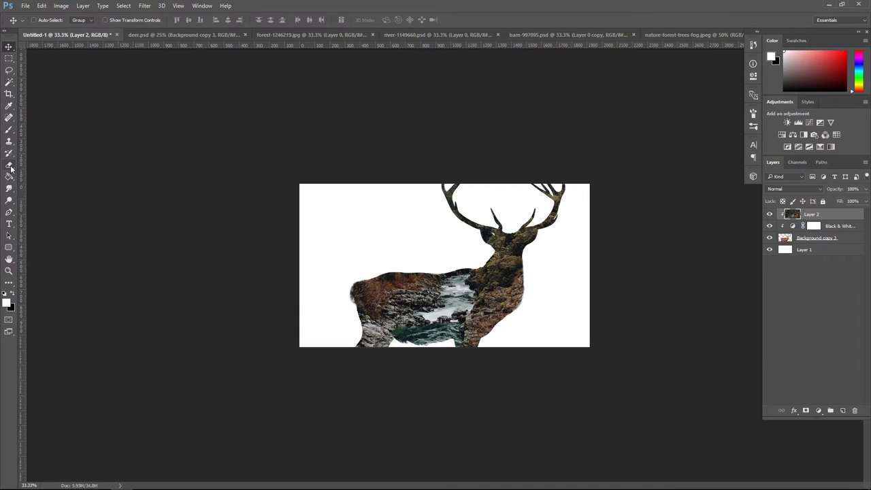
# Add a layer mask to the forest layer and paint black at 100% opacity and flow over the antlers and head.
pyautogui.click(8, 129)
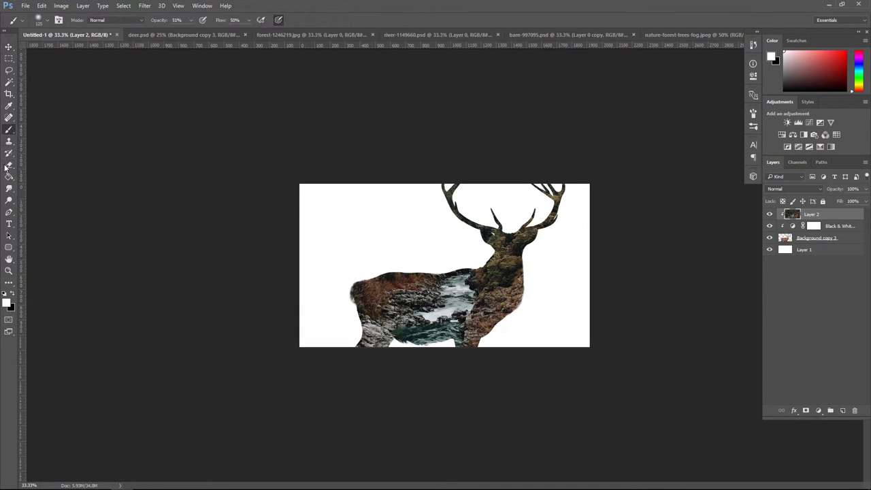
pyautogui.click(806, 411)
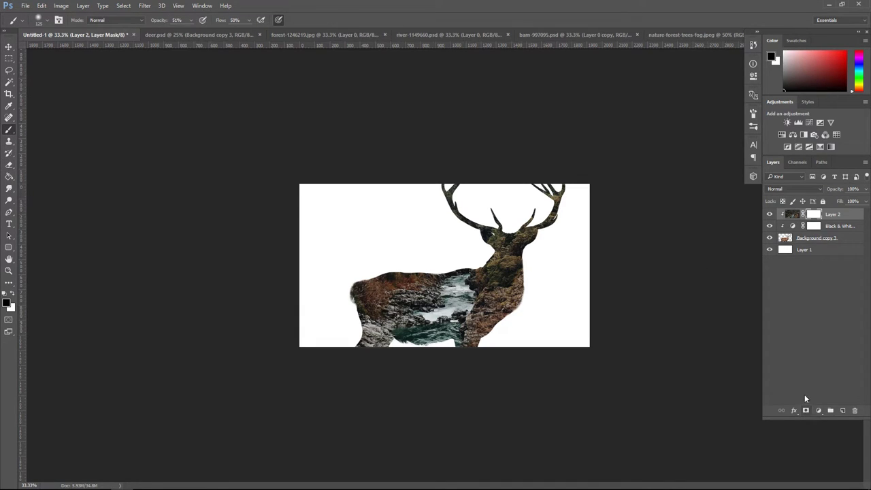
pyautogui.click(13, 293)
pyautogui.click(191, 20)
pyautogui.click(249, 20)
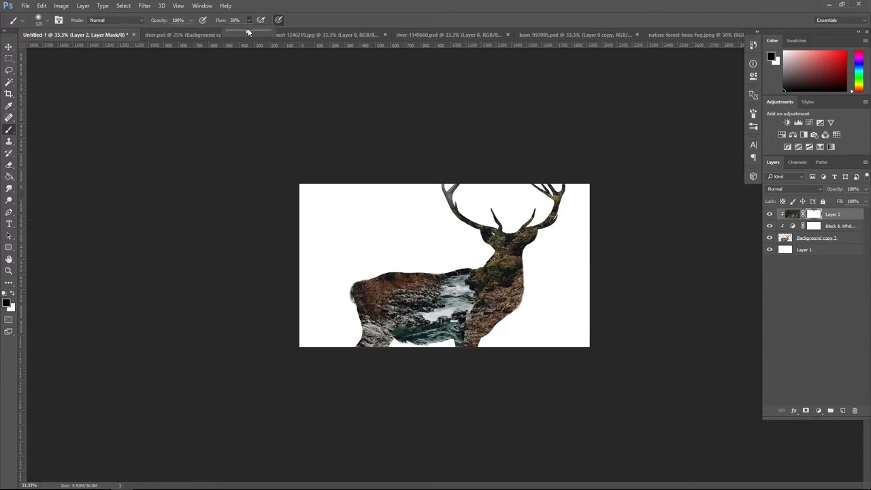
pyautogui.moveTo(244, 31); pyautogui.dragTo(268, 31)
pyautogui.click(446, 204)
pyautogui.moveTo(448, 206)
pyautogui.mouseDown()
pyautogui.moveTo(460, 177)
pyautogui.moveTo(449, 177)
pyautogui.moveTo(451, 215)
pyautogui.moveTo(484, 223)
pyautogui.moveTo(495, 229)
pyautogui.moveTo(490, 235)
pyautogui.moveTo(505, 214)
pyautogui.moveTo(490, 214)
pyautogui.moveTo(438, 176)
pyautogui.moveTo(457, 201)
pyautogui.moveTo(460, 192)
pyautogui.moveTo(450, 181)
pyautogui.moveTo(452, 203)
pyautogui.moveTo(480, 228)
pyautogui.moveTo(527, 222)
pyautogui.moveTo(565, 202)
pyautogui.moveTo(563, 191)
pyautogui.moveTo(530, 181)
pyautogui.moveTo(565, 188)
pyautogui.mouseUp()
pyautogui.moveTo(525, 218)
pyautogui.mouseDown()
pyautogui.moveTo(510, 249)
pyautogui.moveTo(523, 249)
pyautogui.moveTo(496, 248)
pyautogui.moveTo(521, 245)
pyautogui.moveTo(548, 220)
pyautogui.mouseUp()
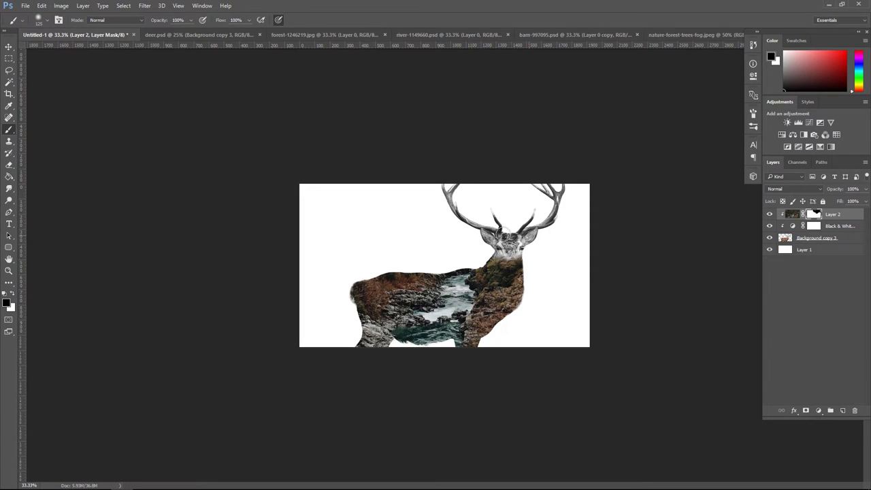
# Paint the forest layer's mask with a brush at 54% opacity and 49% flow to blend the face into the neck.
pyautogui.click(191, 20)
pyautogui.moveTo(189, 28); pyautogui.dragTo(172, 33)
pyautogui.click(249, 20)
pyautogui.moveTo(249, 32); pyautogui.dragTo(245, 32)
pyautogui.click(357, 4)
pyautogui.moveTo(510, 265)
pyautogui.mouseDown()
pyautogui.moveTo(505, 271)
pyautogui.moveTo(497, 256)
pyautogui.moveTo(493, 265)
pyautogui.moveTo(499, 276)
pyautogui.moveTo(522, 273)
pyautogui.moveTo(516, 293)
pyautogui.moveTo(512, 254)
pyautogui.moveTo(513, 262)
pyautogui.mouseUp()
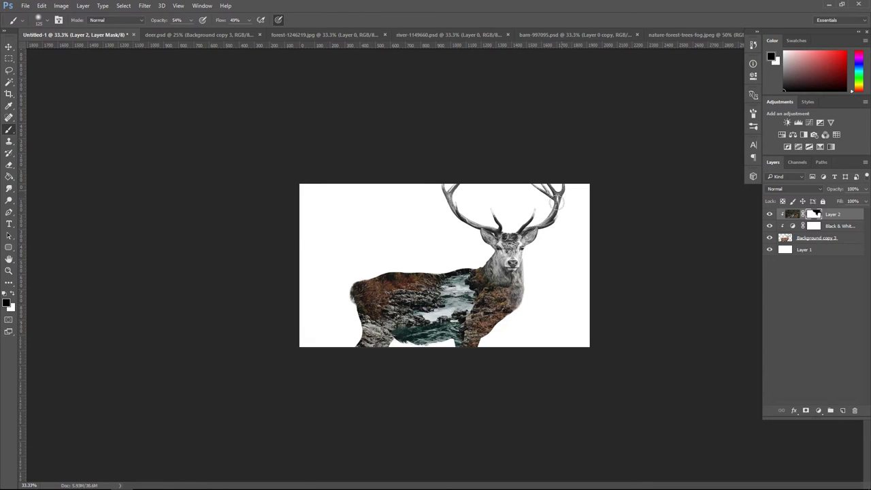
pyautogui.moveTo(556, 201); pyautogui.dragTo(545, 194)
# Adjust the midtones of the forest layer's mask with Levels.
pyautogui.click(9, 47)
pyautogui.click(62, 7)
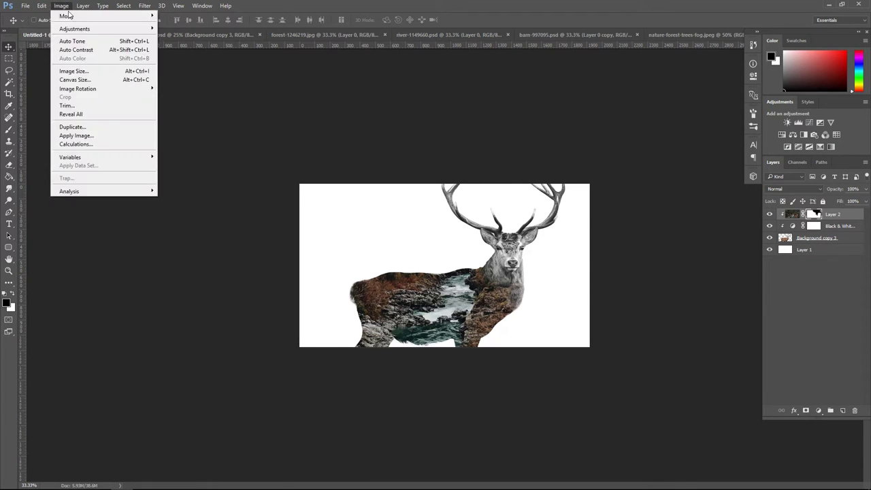
pyautogui.moveTo(83, 28)
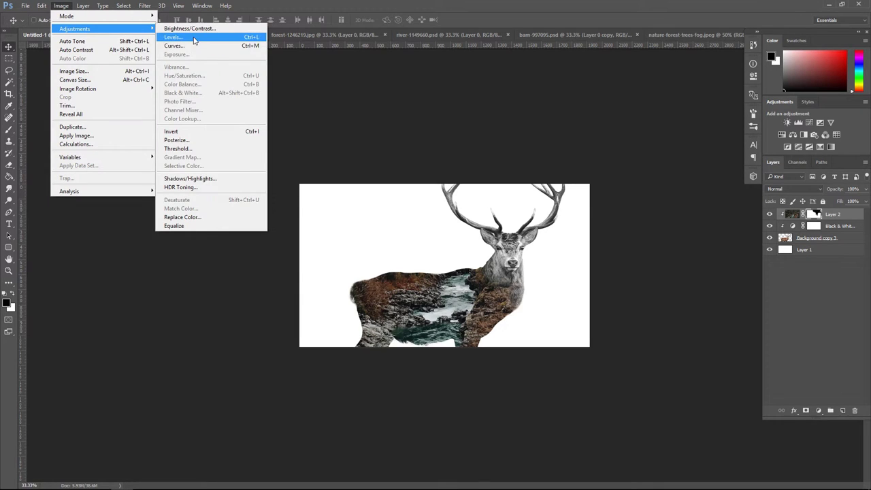
pyautogui.click(193, 37)
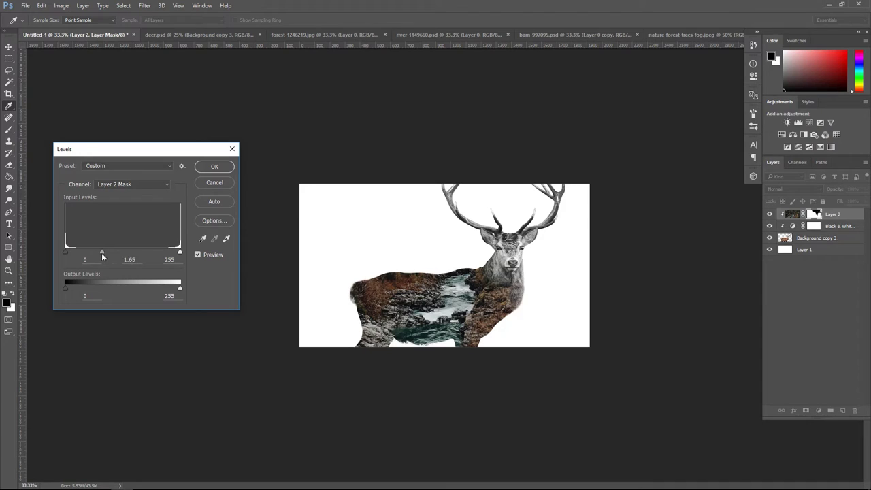
pyautogui.moveTo(102, 256); pyautogui.dragTo(129, 255)
pyautogui.click(214, 167)
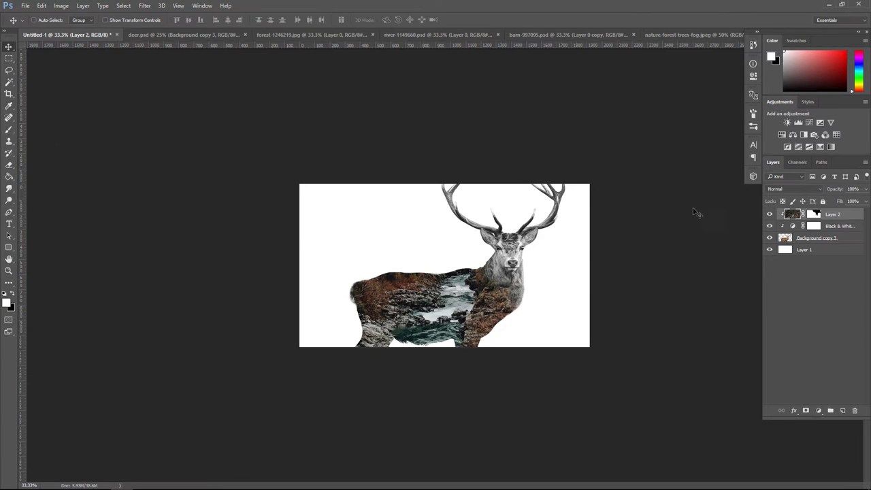
# Brighten the forest layer with Curves by raising the RGB curve's midpoint to input 119, output 143.
pyautogui.click(60, 5)
pyautogui.moveTo(73, 30)
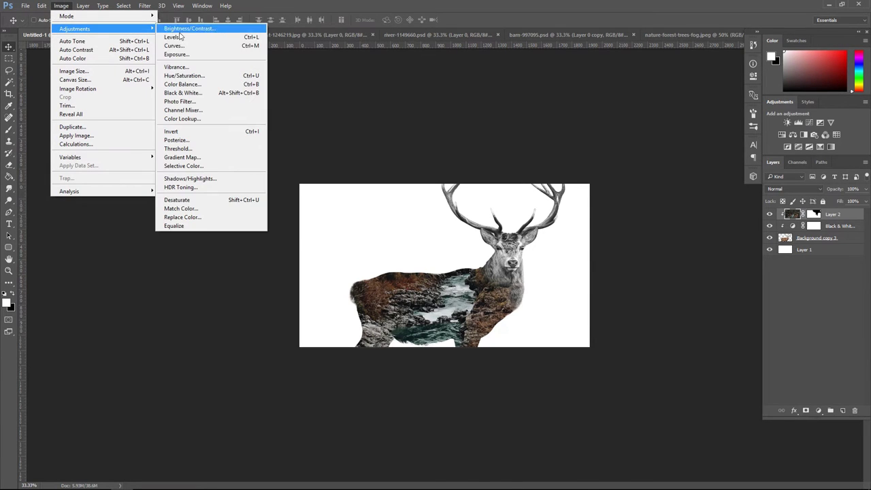
pyautogui.click(176, 46)
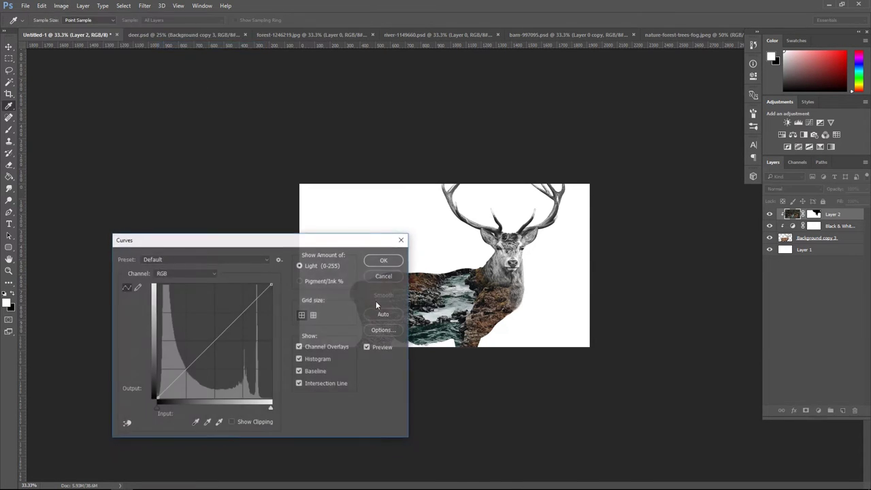
pyautogui.moveTo(212, 349); pyautogui.dragTo(210, 333)
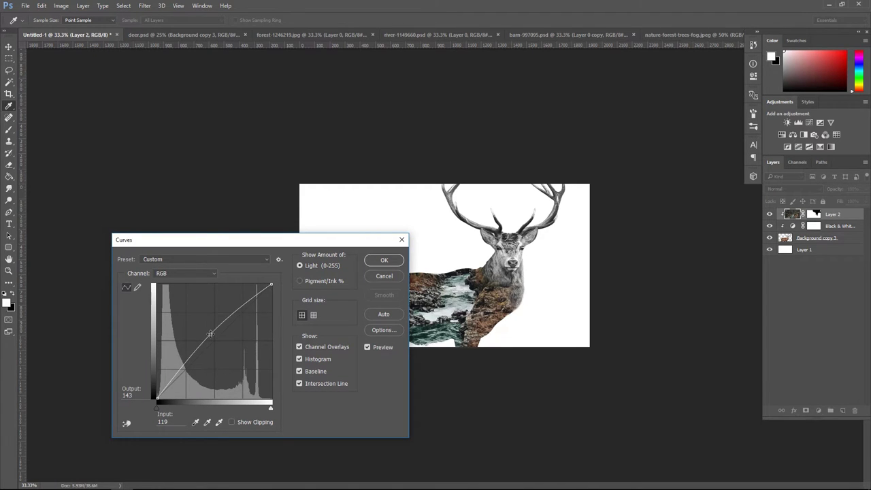
pyautogui.click(385, 260)
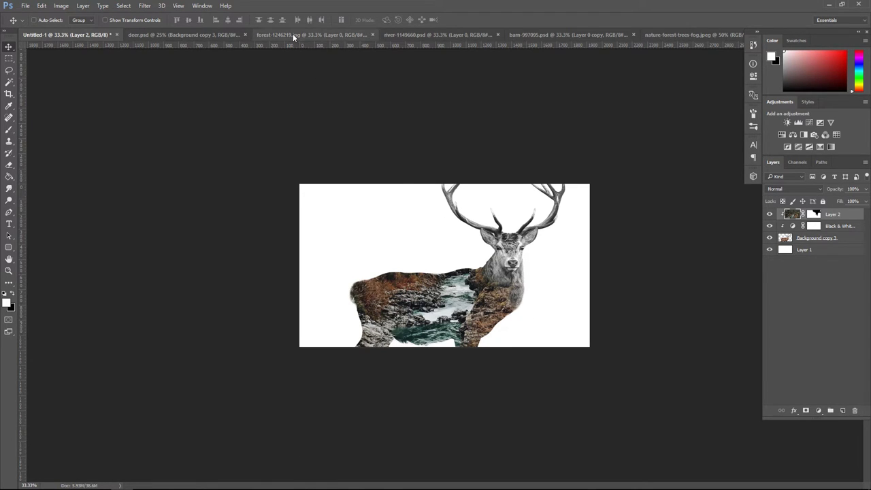
# In river-1149660.psd, show Layer 0 copy, outline the sky above the bridge with the Pen tool as a selection, and delete it from that layer.
pyautogui.click(416, 34)
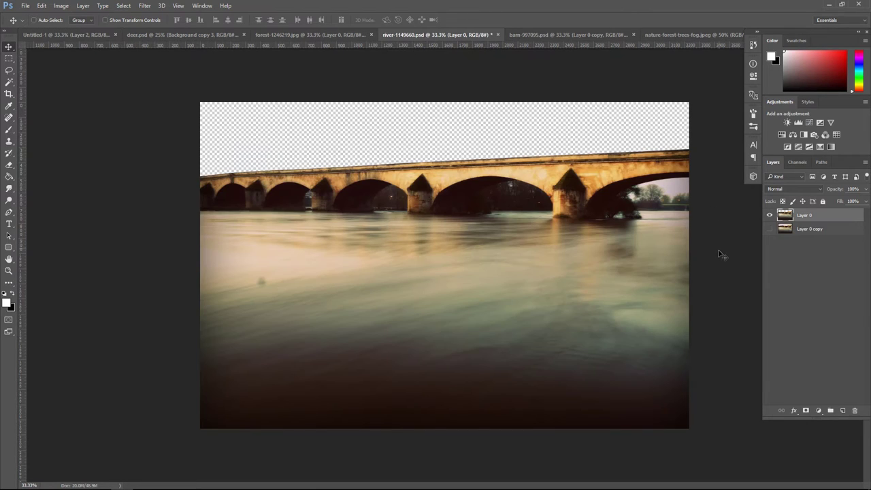
pyautogui.click(769, 229)
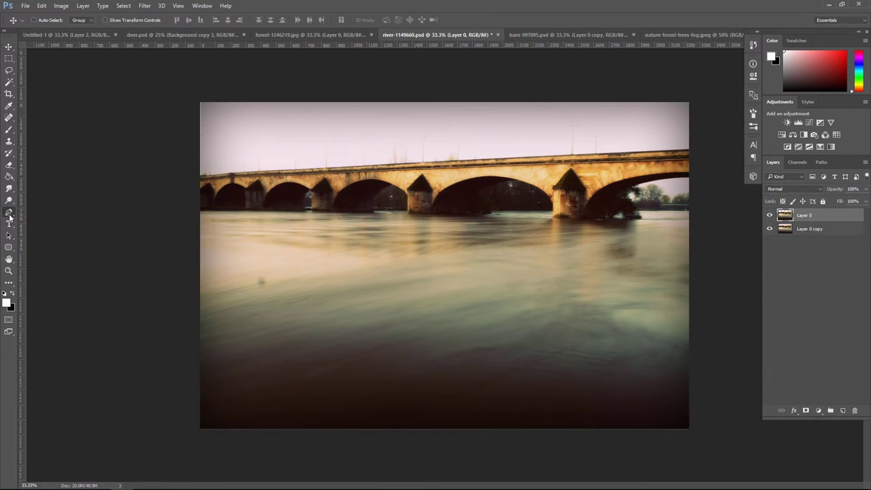
pyautogui.click(9, 212)
pyautogui.click(200, 178)
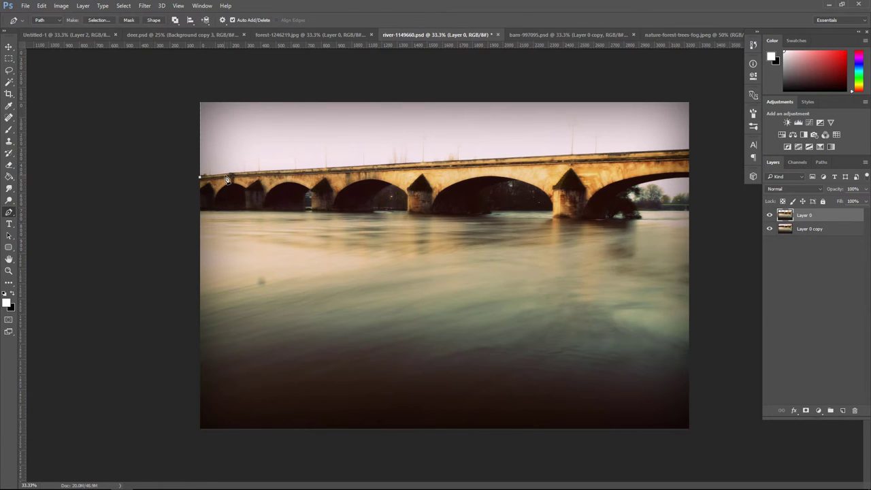
pyautogui.click(689, 151)
pyautogui.click(695, 86)
pyautogui.click(399, 69)
pyautogui.click(216, 72)
pyautogui.click(171, 98)
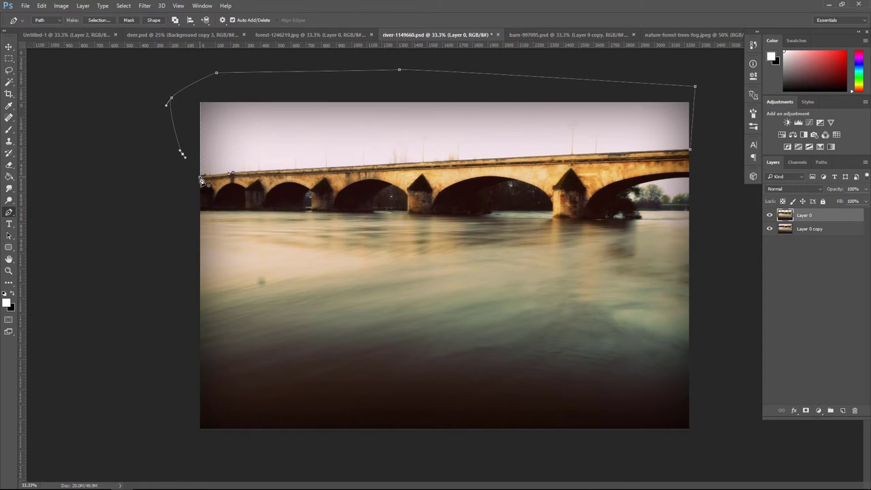
pyautogui.hotkey('ctrl', 'Return')
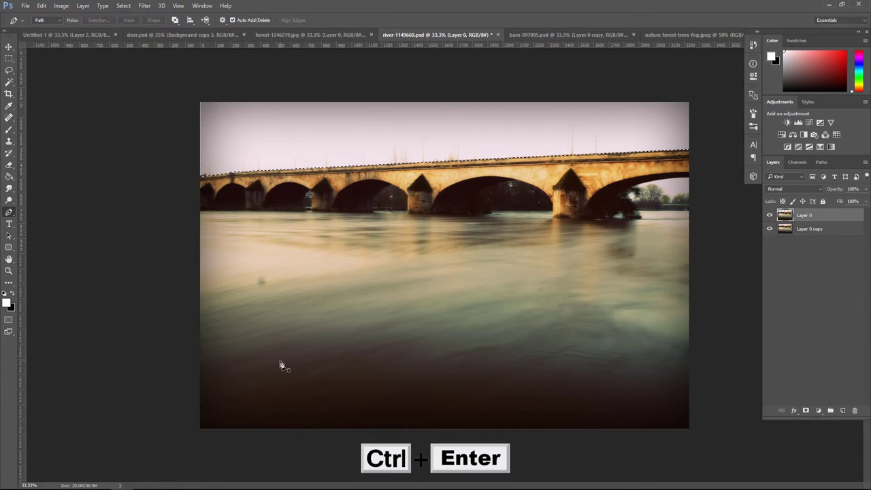
pyautogui.click(833, 232)
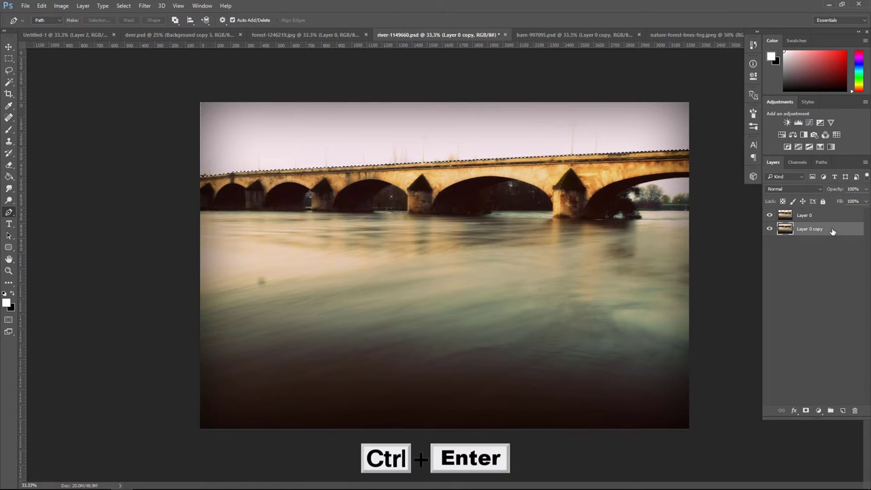
pyautogui.press('Delete')
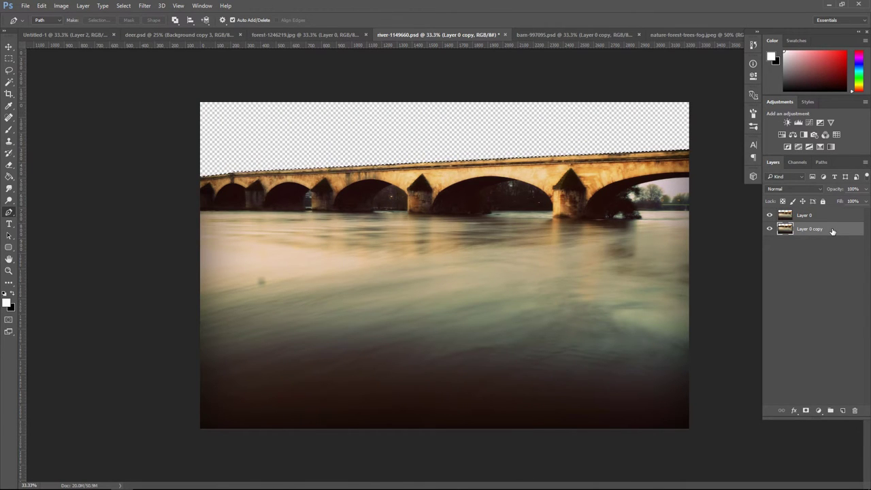
# Bring the bridge's Layer 0 into the Untitled-1 deer document and clip it to the deer silhouette.
pyautogui.click(7, 45)
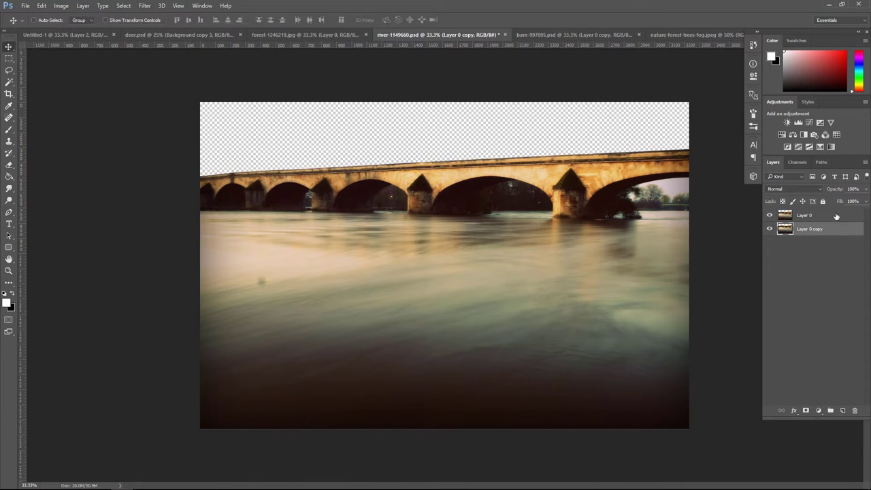
pyautogui.click(836, 216)
pyautogui.moveTo(249, 178); pyautogui.dragTo(249, 130)
pyautogui.moveTo(430, 249); pyautogui.dragTo(462, 275)
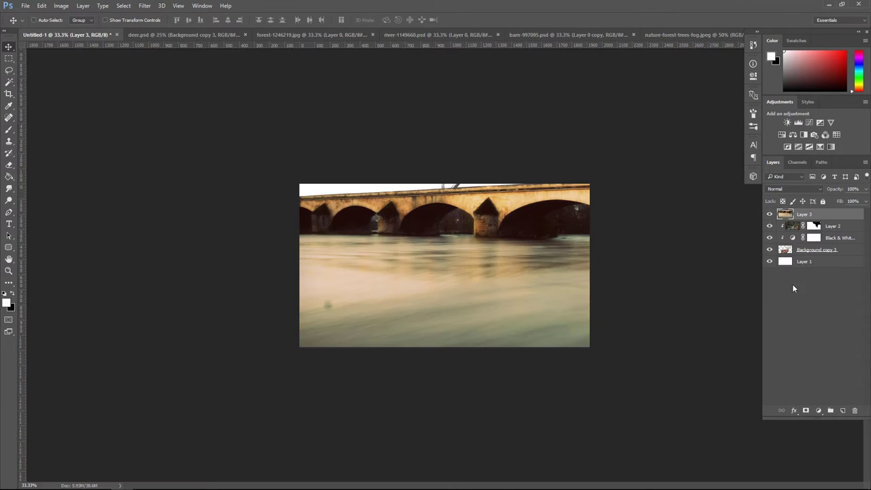
pyautogui.keyDown('alt'); pyautogui.click(848, 219); pyautogui.keyUp('alt')
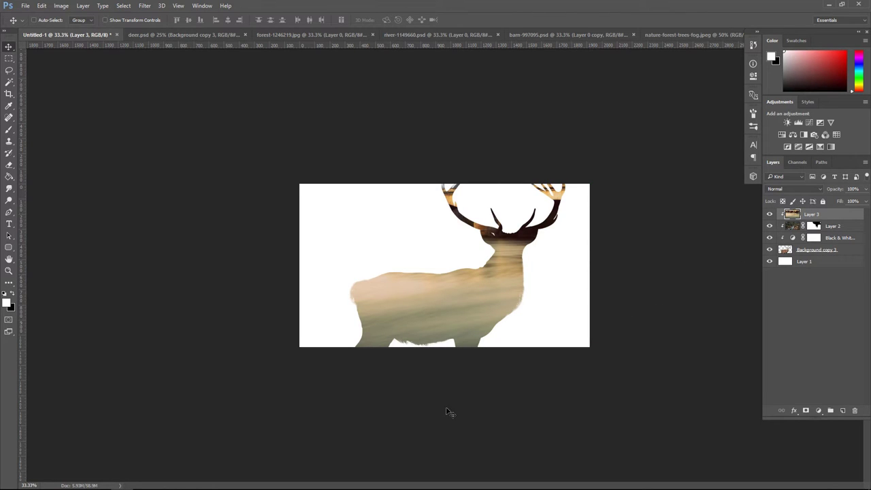
# Scale the bridge layer down proportionally and position it so the arches span the deer's body.
pyautogui.hotkey('ctrl', 't')
pyautogui.moveTo(555, 273); pyautogui.dragTo(528, 366)
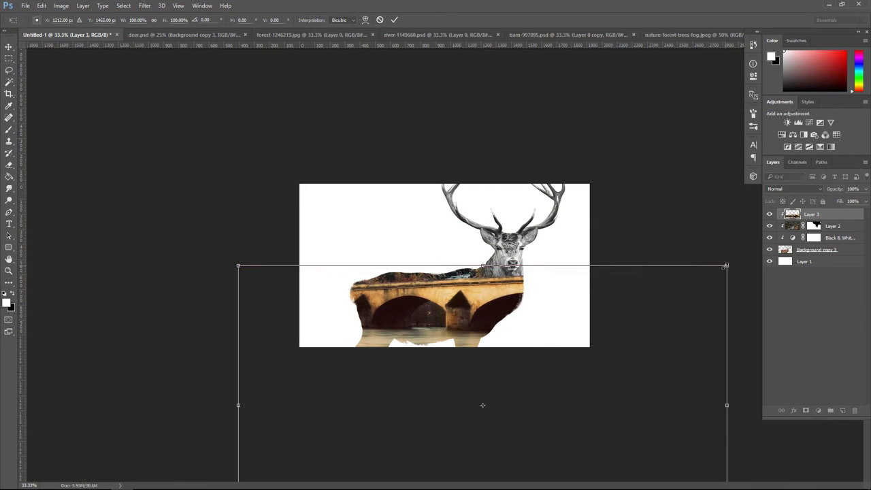
pyautogui.moveTo(727, 265); pyautogui.dragTo(623, 286)
pyautogui.moveTo(588, 327); pyautogui.dragTo(590, 267)
pyautogui.press('Return')
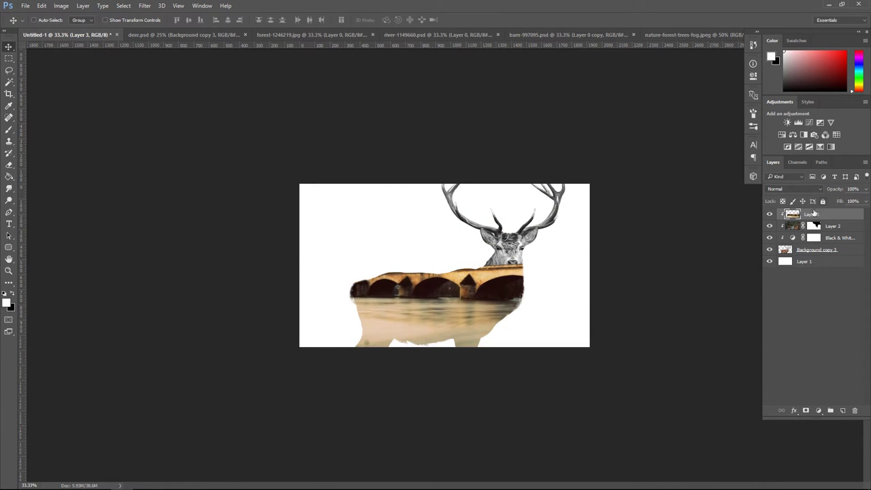
# Lower the bridge layer's opacity to 55% and scale it to about 78% over the deer's body.
pyautogui.click(866, 189)
pyautogui.moveTo(848, 201); pyautogui.dragTo(846, 202)
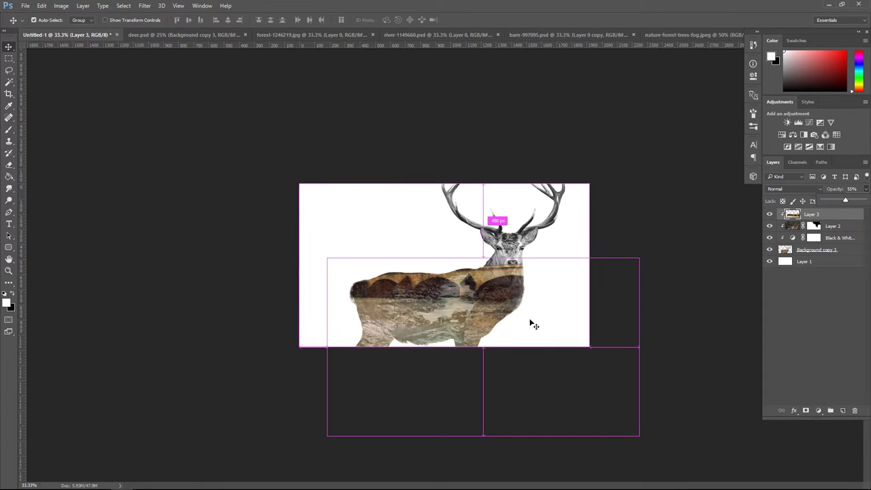
pyautogui.hotkey('ctrl', 't')
pyautogui.moveTo(558, 311); pyautogui.dragTo(531, 323)
pyautogui.moveTo(611, 269); pyautogui.dragTo(570, 279)
pyautogui.moveTo(510, 315); pyautogui.dragTo(507, 295)
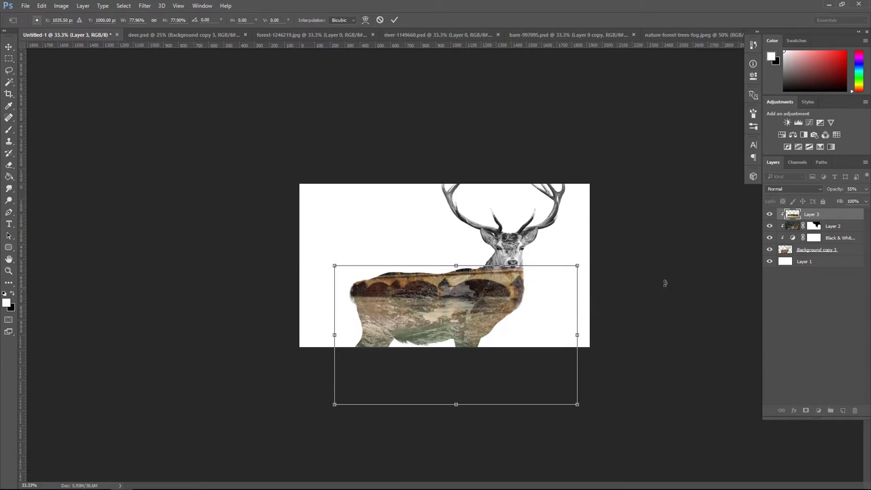
# Shift the bridge layer within the transform to X 834.5 px and Y 1018 px, just beneath the deer's back.
pyautogui.press('Down')
pyautogui.press('Down')
pyautogui.press('Down')
pyautogui.press('Down')
pyautogui.press('Down')
pyautogui.press('Down')
pyautogui.press('Down')
pyautogui.press('Down')
pyautogui.press('Down')
pyautogui.press('Down')
pyautogui.press('Down')
pyautogui.press('Down')
pyautogui.press('Down')
pyautogui.press('Down')
pyautogui.press('Down')
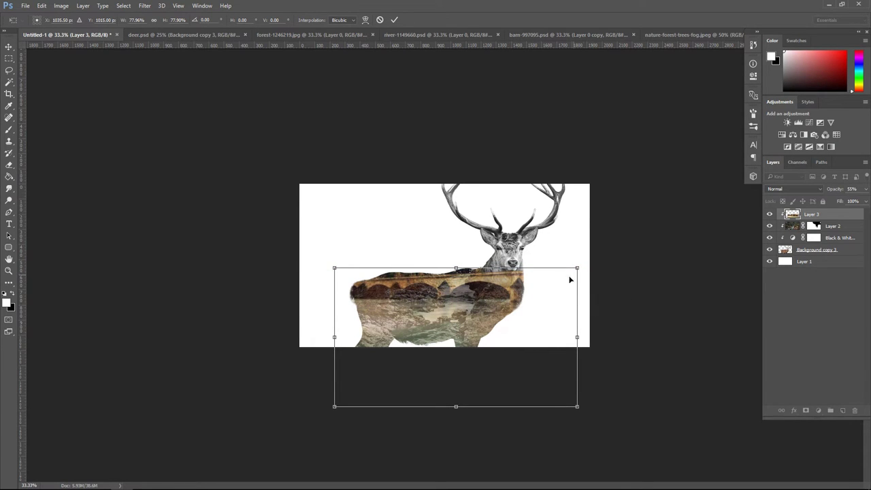
pyautogui.moveTo(542, 293); pyautogui.dragTo(511, 293)
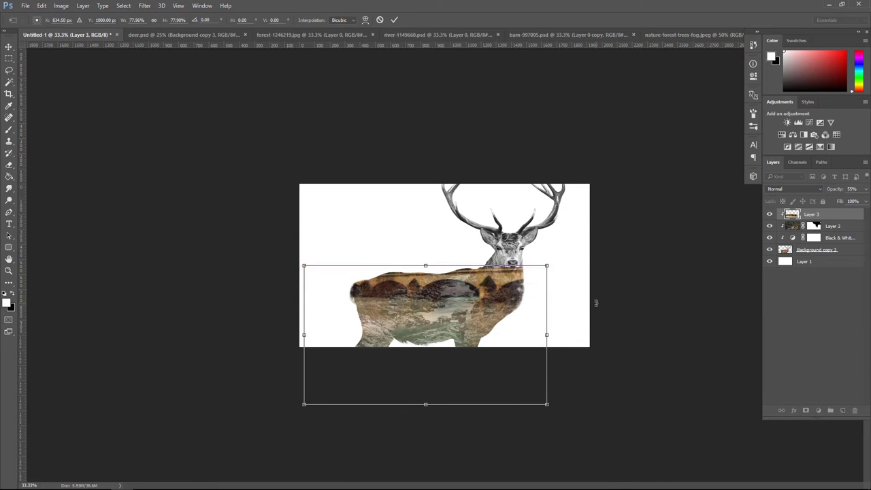
pyautogui.press('Down')
pyautogui.press('Down')
pyautogui.press('Down')
pyautogui.press('Down')
pyautogui.press('Down')
pyautogui.press('Down')
pyautogui.press('Down')
pyautogui.press('Down')
pyautogui.press('Down')
pyautogui.press('Down')
pyautogui.press('Down')
pyautogui.press('Down')
pyautogui.press('Down')
pyautogui.press('Down')
pyautogui.press('Down')
pyautogui.press('Down')
pyautogui.press('Down')
pyautogui.press('Down')
pyautogui.press('Down')
pyautogui.press('Down')
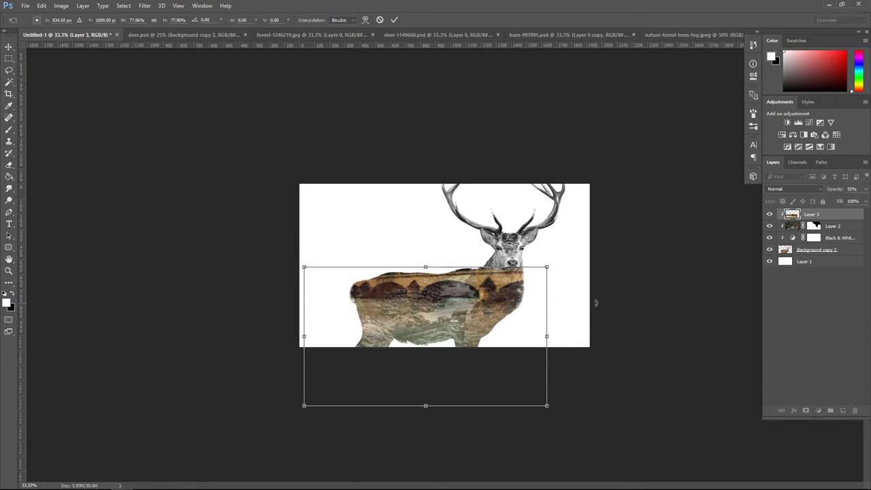
pyautogui.press('Up')
pyautogui.press('Up')
pyautogui.press('Up')
pyautogui.press('Up')
pyautogui.press('Up')
pyautogui.press('Up')
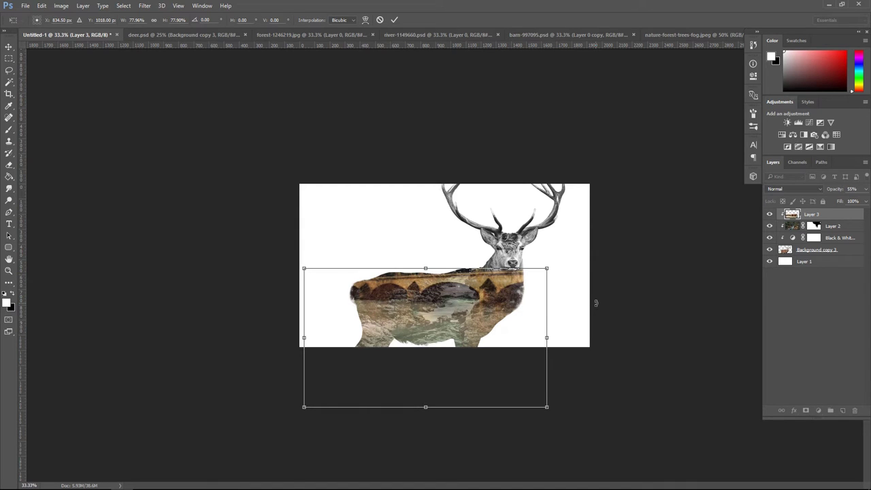
# Fine-tune the bridge's position to X 836.5 px with a slight downward nudge and apply the transform.
pyautogui.hotkey('ctrl', '+')
pyautogui.hotkey('ctrl', '+')
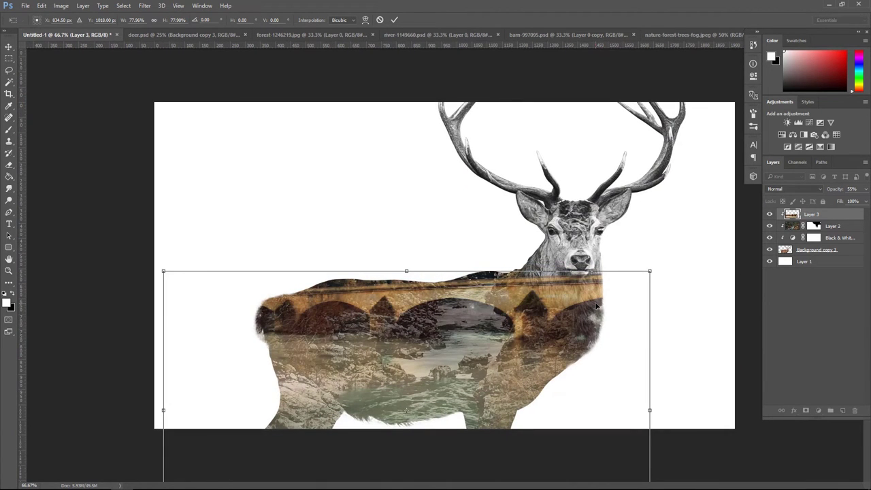
pyautogui.press('Down')
pyautogui.press('Down')
pyautogui.press('Up')
pyautogui.press('Up')
pyautogui.press('Right')
pyautogui.press('Right')
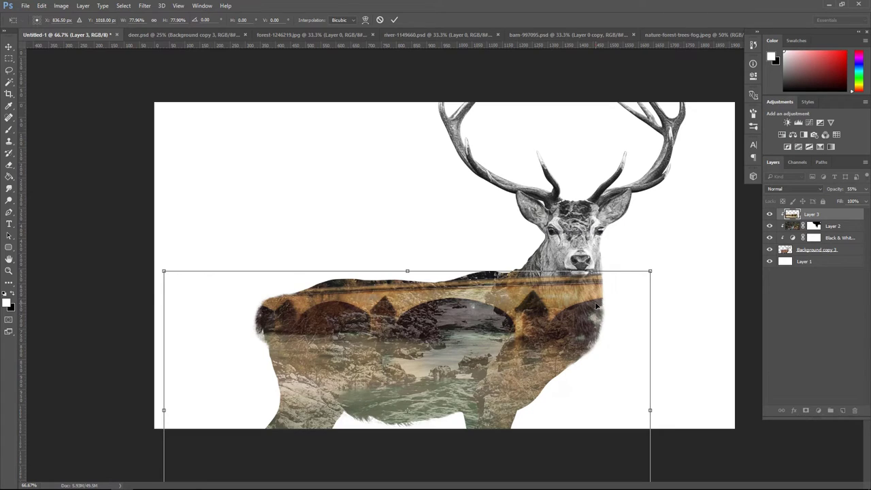
pyautogui.press('Down')
pyautogui.press('Down')
pyautogui.press('Return')
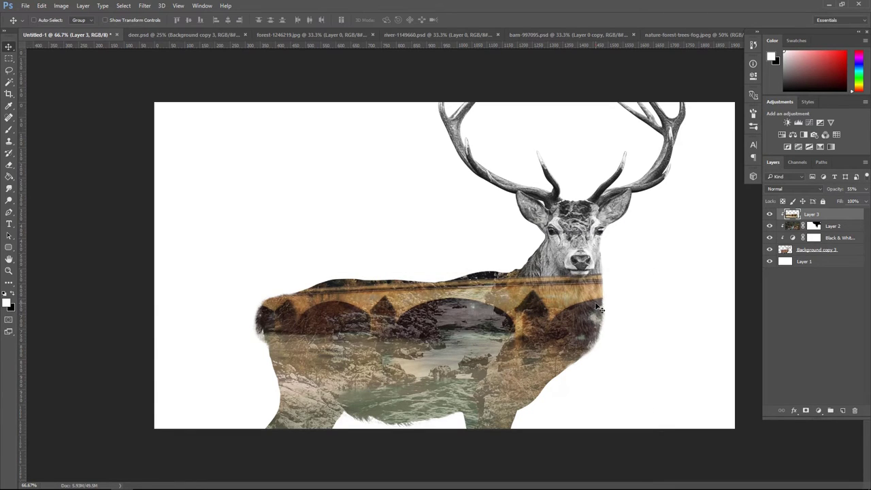
# Set the bridge layer's opacity to 100%, add a layer mask to it, and reset the colors to black and white.
pyautogui.click(867, 190)
pyautogui.moveTo(859, 203); pyautogui.dragTo(867, 204)
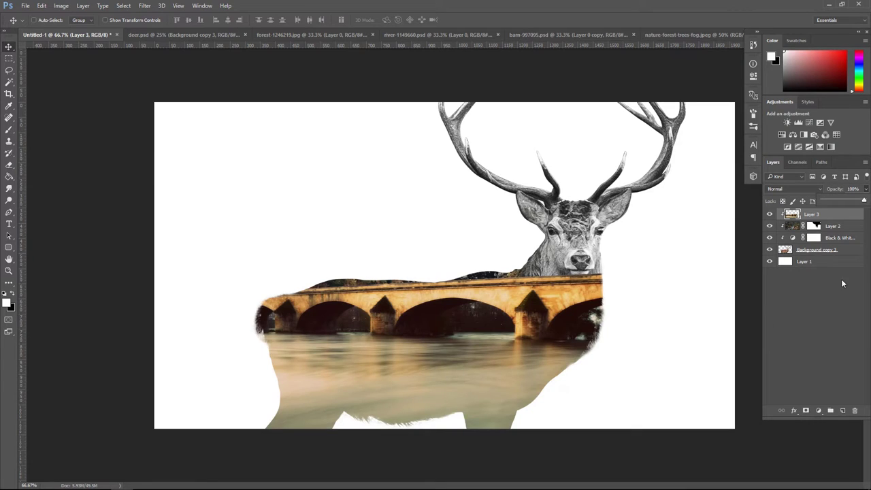
pyautogui.click(807, 411)
pyautogui.press('d')
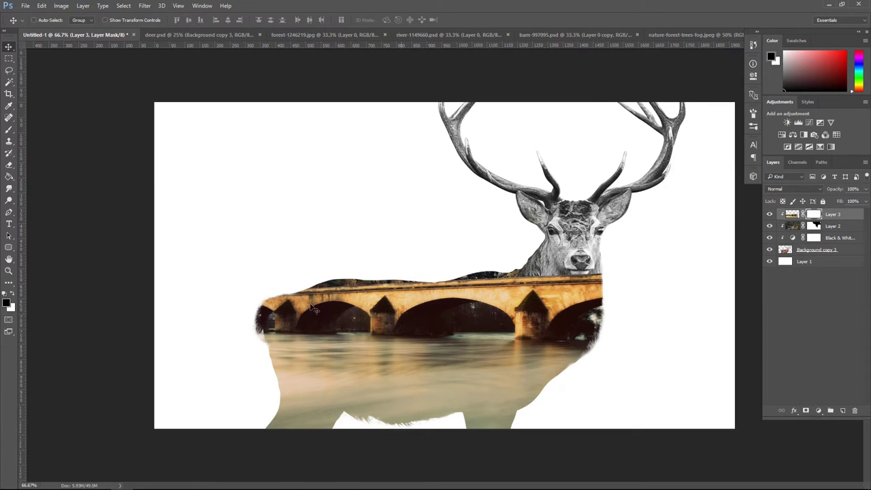
# Paint black on the bridge mask at 100% brush opacity and flow to reveal the rocks and river in the lower body.
pyautogui.click(8, 129)
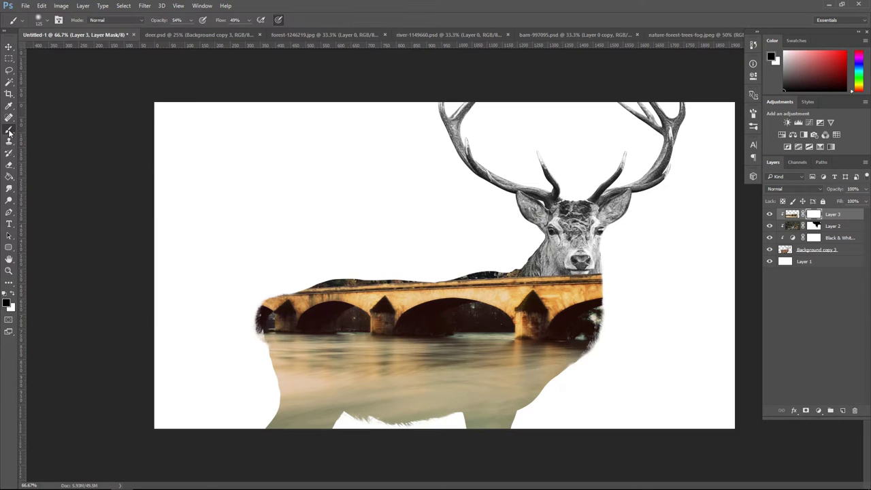
pyautogui.click(191, 20)
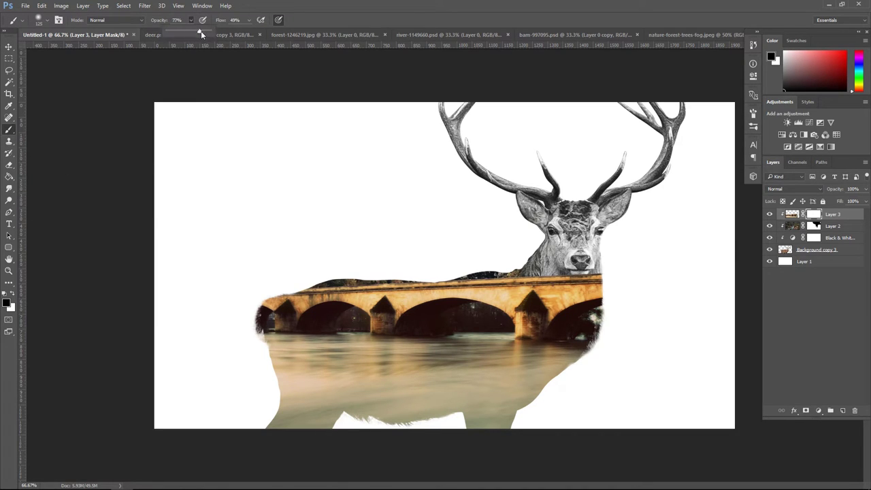
pyautogui.moveTo(202, 33); pyautogui.dragTo(216, 32)
pyautogui.click(249, 20)
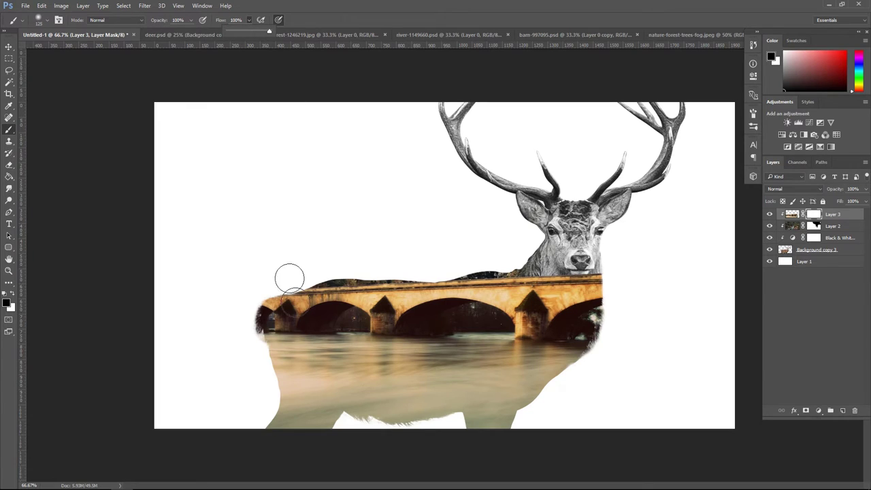
pyautogui.moveTo(287, 277)
pyautogui.mouseDown()
pyautogui.moveTo(282, 435)
pyautogui.moveTo(283, 409)
pyautogui.moveTo(288, 427)
pyautogui.moveTo(266, 365)
pyautogui.moveTo(320, 409)
pyautogui.moveTo(255, 416)
pyautogui.mouseUp()
pyautogui.click(299, 397)
pyautogui.press(']')
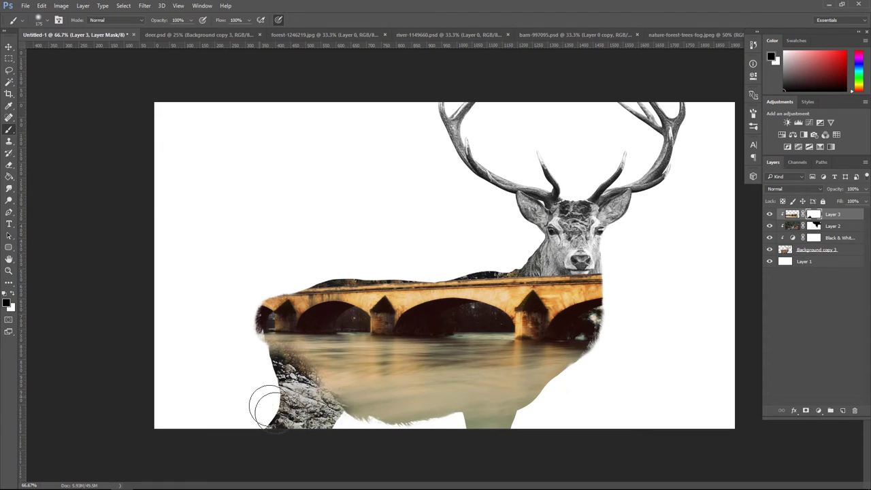
pyautogui.moveTo(337, 415)
pyautogui.mouseDown()
pyautogui.moveTo(399, 421)
pyautogui.moveTo(368, 399)
pyautogui.moveTo(444, 423)
pyautogui.moveTo(519, 418)
pyautogui.moveTo(537, 392)
pyautogui.moveTo(266, 366)
pyautogui.moveTo(298, 384)
pyautogui.moveTo(308, 375)
pyautogui.mouseUp()
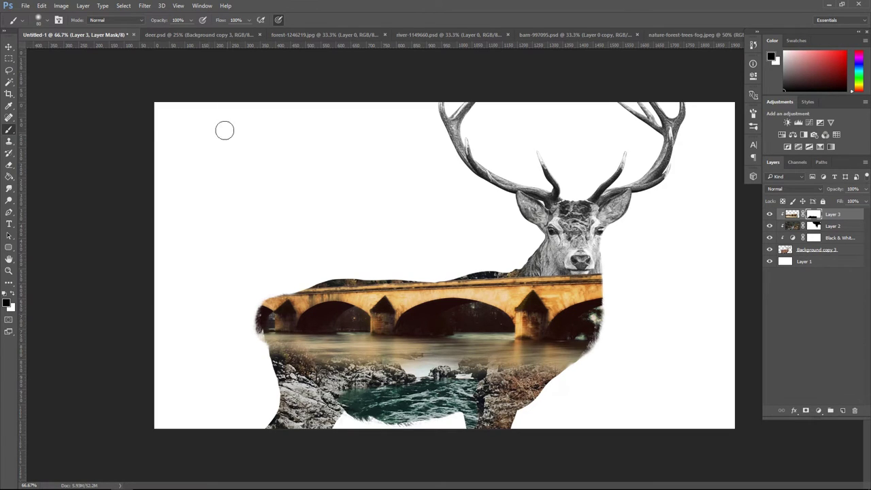
# Set the brush to 34% opacity and 35% flow and blend the rocks into the water beneath the bridge's hindquarter arches.
pyautogui.click(191, 20)
pyautogui.moveTo(189, 32); pyautogui.dragTo(179, 31)
pyautogui.click(251, 19)
pyautogui.click(250, 20)
pyautogui.moveTo(253, 32); pyautogui.dragTo(221, 33)
pyautogui.moveTo(311, 343)
pyautogui.mouseDown()
pyautogui.moveTo(327, 355)
pyautogui.moveTo(300, 350)
pyautogui.moveTo(352, 358)
pyautogui.moveTo(428, 351)
pyautogui.moveTo(358, 352)
pyautogui.moveTo(343, 342)
pyautogui.moveTo(357, 335)
pyautogui.moveTo(350, 341)
pyautogui.moveTo(358, 321)
pyautogui.moveTo(342, 330)
pyautogui.mouseUp()
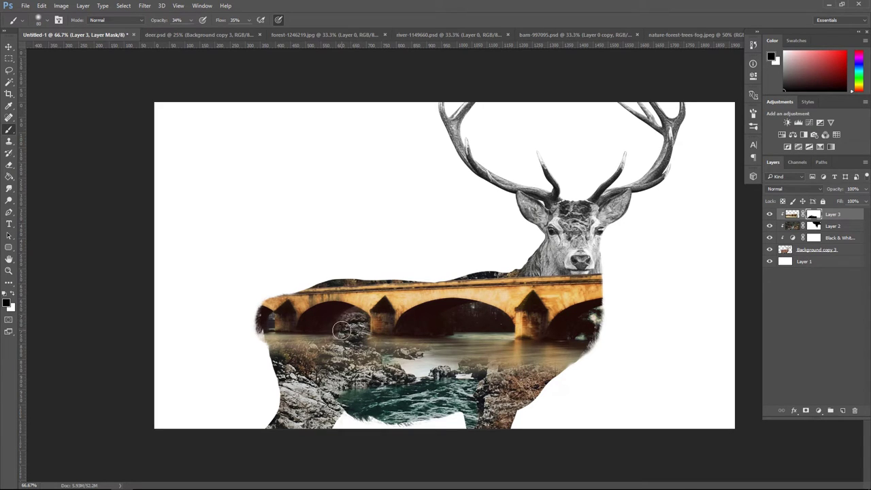
pyautogui.moveTo(288, 346)
pyautogui.mouseDown()
pyautogui.moveTo(335, 342)
pyautogui.moveTo(291, 345)
pyautogui.moveTo(348, 351)
pyautogui.moveTo(267, 345)
pyautogui.moveTo(264, 332)
pyautogui.moveTo(274, 352)
pyautogui.mouseUp()
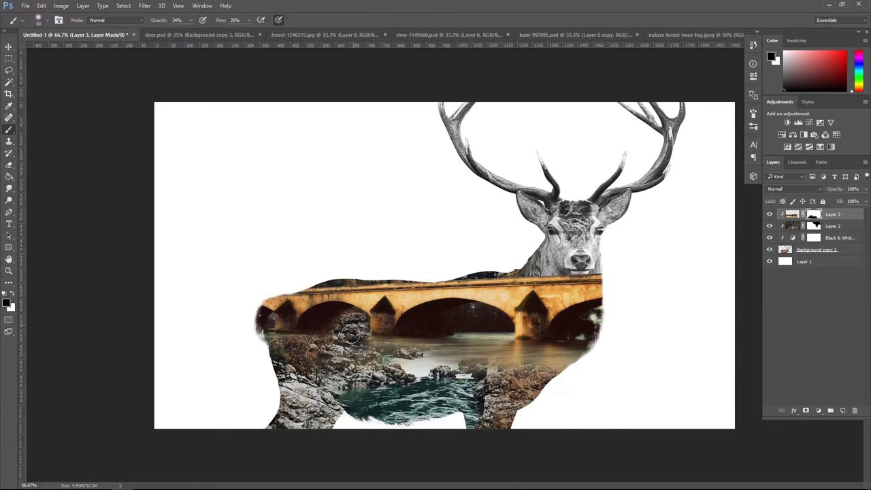
# Paint the bridge mask across the middle arch, riverbank, chest and neck to blend the bridge into the forest and deer's fur.
pyautogui.moveTo(390, 372)
pyautogui.mouseDown()
pyautogui.moveTo(466, 350)
pyautogui.moveTo(474, 323)
pyautogui.moveTo(468, 352)
pyautogui.moveTo(500, 346)
pyautogui.moveTo(502, 326)
pyautogui.moveTo(474, 312)
pyautogui.moveTo(436, 336)
pyautogui.moveTo(466, 360)
pyautogui.moveTo(544, 368)
pyautogui.moveTo(570, 355)
pyautogui.moveTo(518, 363)
pyautogui.moveTo(534, 359)
pyautogui.moveTo(503, 354)
pyautogui.moveTo(501, 377)
pyautogui.moveTo(576, 344)
pyautogui.moveTo(580, 359)
pyautogui.moveTo(586, 352)
pyautogui.moveTo(571, 360)
pyautogui.moveTo(578, 355)
pyautogui.moveTo(583, 372)
pyautogui.moveTo(601, 328)
pyautogui.moveTo(579, 341)
pyautogui.moveTo(606, 303)
pyautogui.mouseUp()
pyautogui.moveTo(576, 276)
pyautogui.mouseDown()
pyautogui.moveTo(608, 285)
pyautogui.moveTo(553, 257)
pyautogui.moveTo(566, 258)
pyautogui.moveTo(591, 305)
pyautogui.moveTo(606, 300)
pyautogui.moveTo(609, 266)
pyautogui.moveTo(585, 263)
pyautogui.moveTo(595, 273)
pyautogui.moveTo(588, 285)
pyautogui.moveTo(607, 277)
pyautogui.moveTo(599, 285)
pyautogui.moveTo(571, 259)
pyautogui.moveTo(588, 276)
pyautogui.moveTo(574, 260)
pyautogui.moveTo(570, 288)
pyautogui.moveTo(597, 294)
pyautogui.moveTo(596, 282)
pyautogui.moveTo(617, 341)
pyautogui.mouseUp()
pyautogui.press(']')
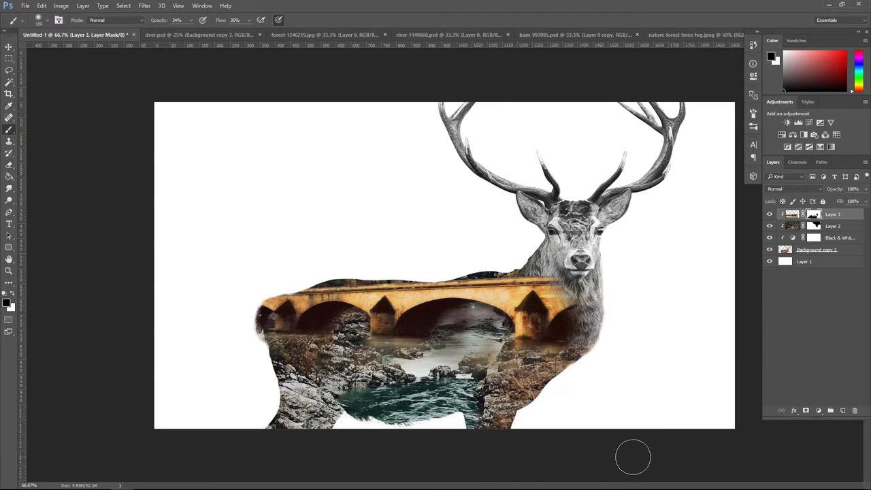
# Set the brush to 84% opacity and 76% flow and paint the bridge mask to clear the haze beneath the arches and along the riverbanks.
pyautogui.moveTo(449, 329)
pyautogui.mouseDown()
pyautogui.moveTo(466, 343)
pyautogui.moveTo(451, 348)
pyautogui.moveTo(488, 359)
pyautogui.moveTo(477, 361)
pyautogui.moveTo(489, 356)
pyautogui.moveTo(489, 341)
pyautogui.moveTo(454, 339)
pyautogui.moveTo(447, 360)
pyautogui.moveTo(482, 350)
pyautogui.mouseUp()
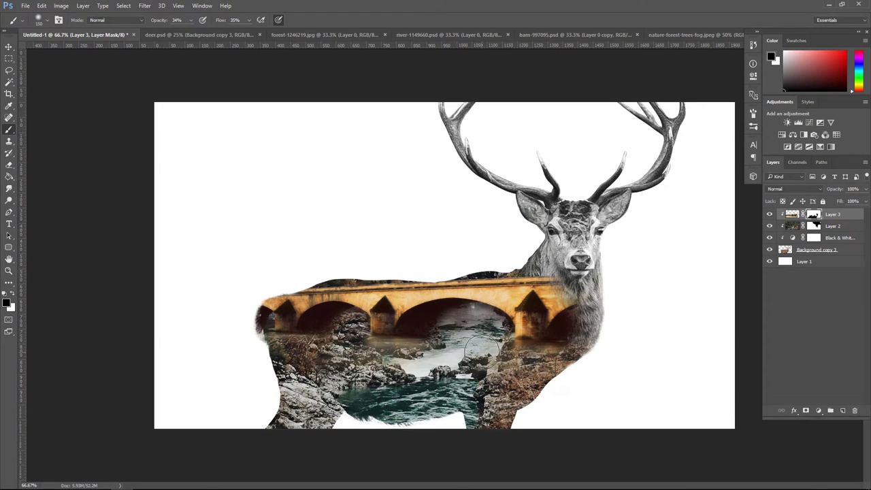
pyautogui.click(191, 20)
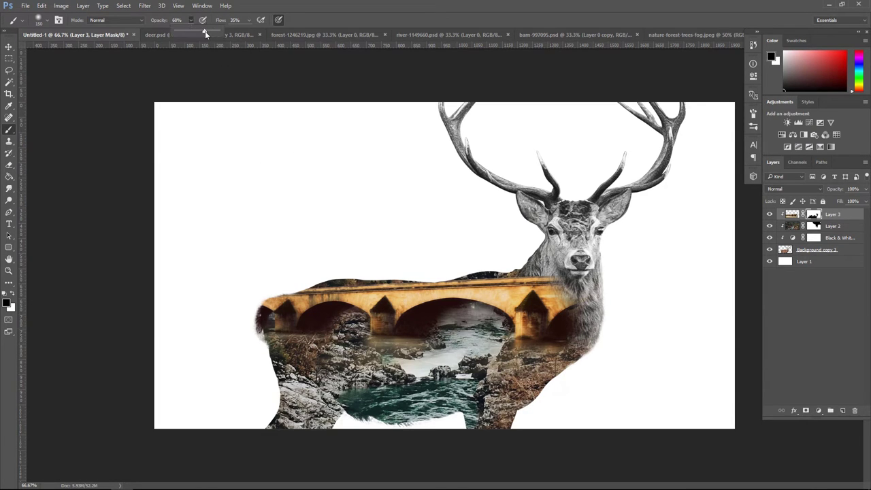
pyautogui.click(249, 21)
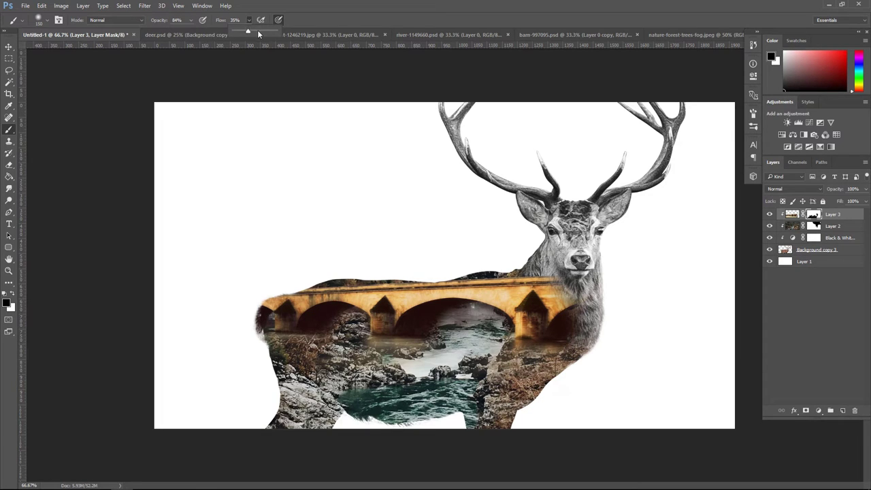
pyautogui.moveTo(258, 30); pyautogui.dragTo(268, 31)
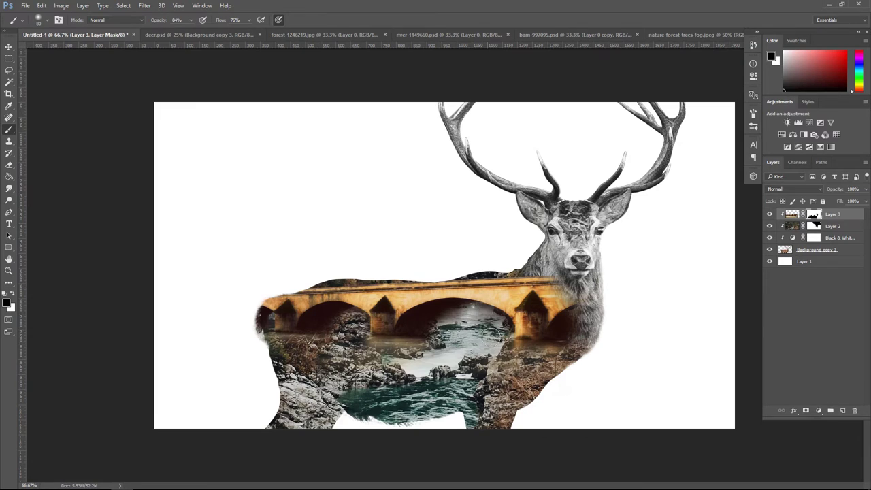
pyautogui.moveTo(494, 336)
pyautogui.mouseDown()
pyautogui.moveTo(388, 359)
pyautogui.moveTo(422, 340)
pyautogui.moveTo(399, 352)
pyautogui.moveTo(364, 348)
pyautogui.moveTo(400, 351)
pyautogui.moveTo(355, 358)
pyautogui.mouseUp()
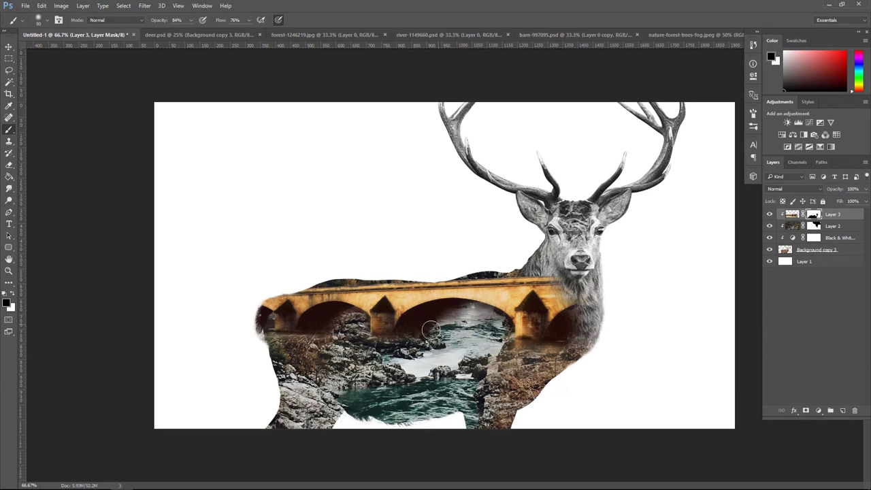
pyautogui.moveTo(431, 330); pyautogui.dragTo(425, 335)
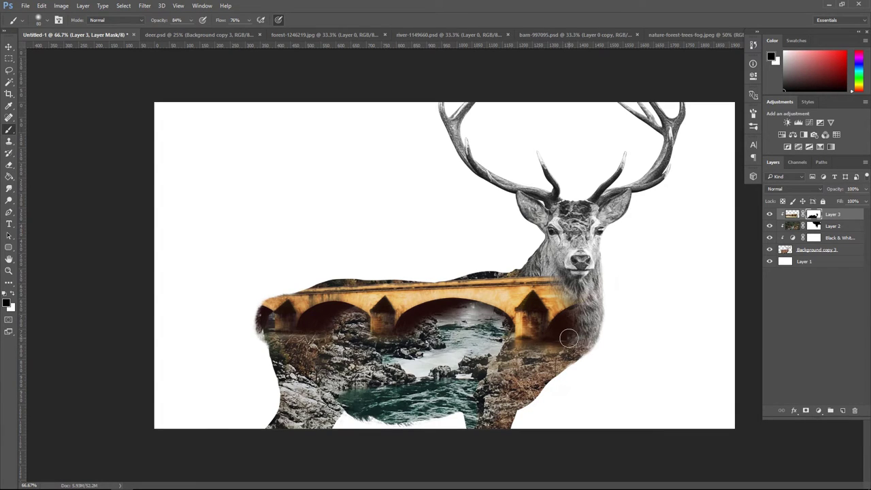
pyautogui.moveTo(569, 338)
pyautogui.mouseDown()
pyautogui.moveTo(545, 368)
pyautogui.moveTo(555, 353)
pyautogui.moveTo(538, 369)
pyautogui.moveTo(539, 354)
pyautogui.moveTo(502, 359)
pyautogui.mouseUp()
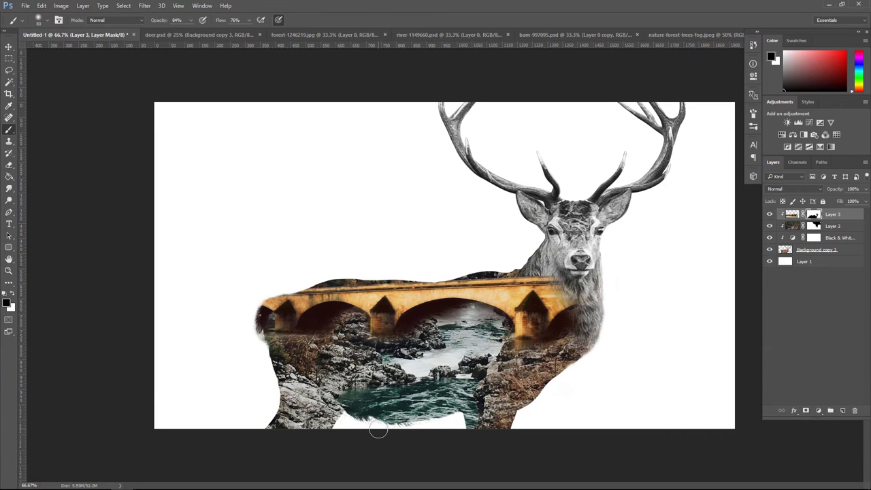
# Activate the Move tool and bring up the barn-997095.psd document.
pyautogui.click(9, 46)
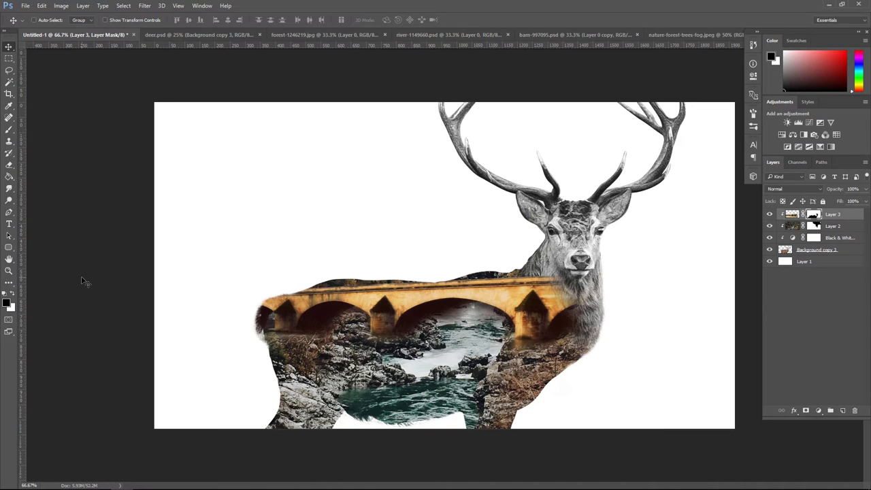
pyautogui.click(590, 31)
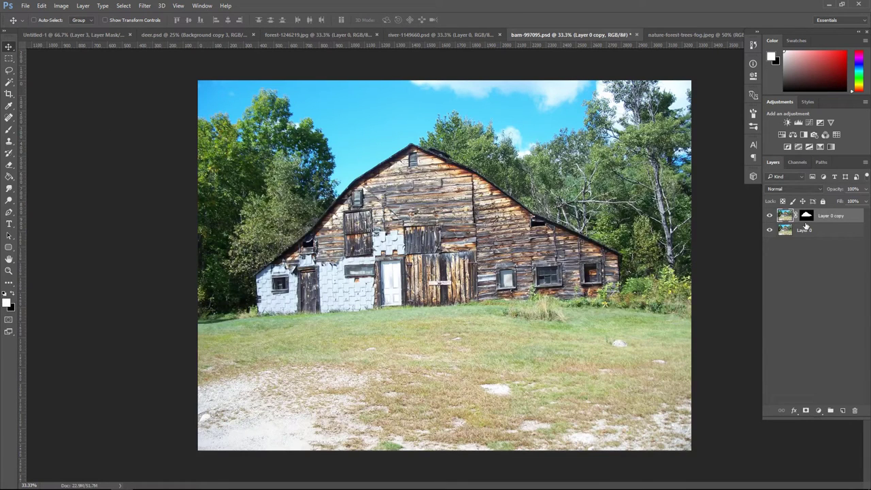
pyautogui.keyDown('ctrl'); pyautogui.click(806, 216); pyautogui.keyUp('ctrl')
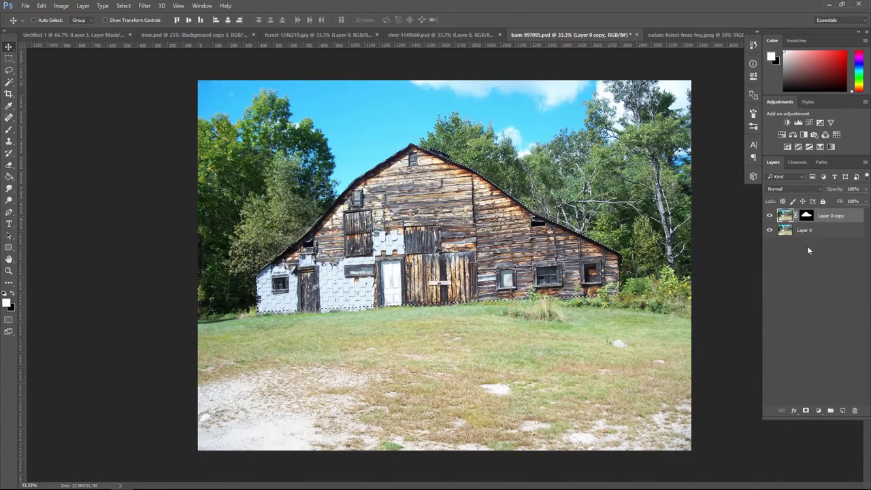
pyautogui.keyDown('ctrl'); pyautogui.click(827, 216); pyautogui.keyUp('ctrl')
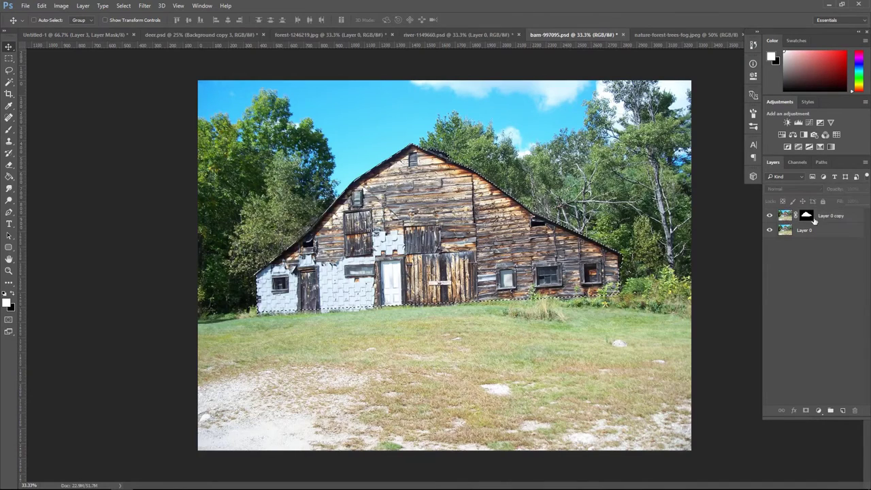
pyautogui.click(831, 217)
pyautogui.hotkey('ctrl', 'd')
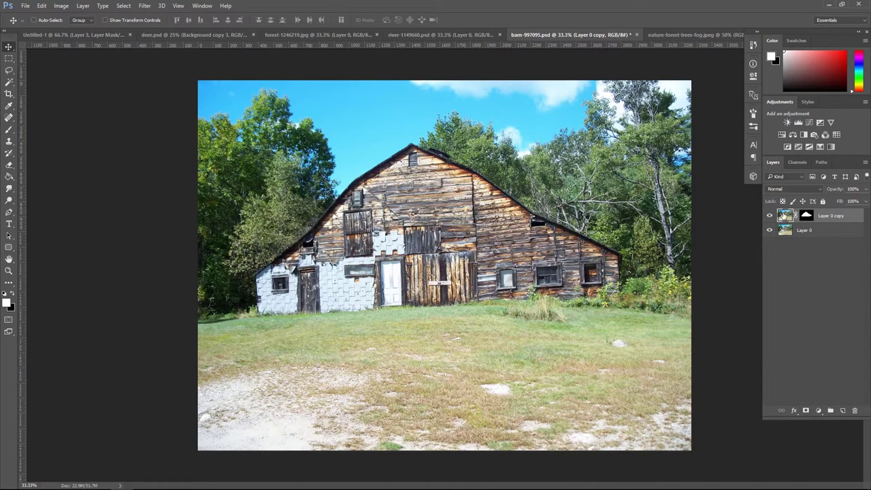
# Convert the masked barn layer to a smart object and rasterize it so the cut-out is baked in.
pyautogui.rightClick(826, 219)
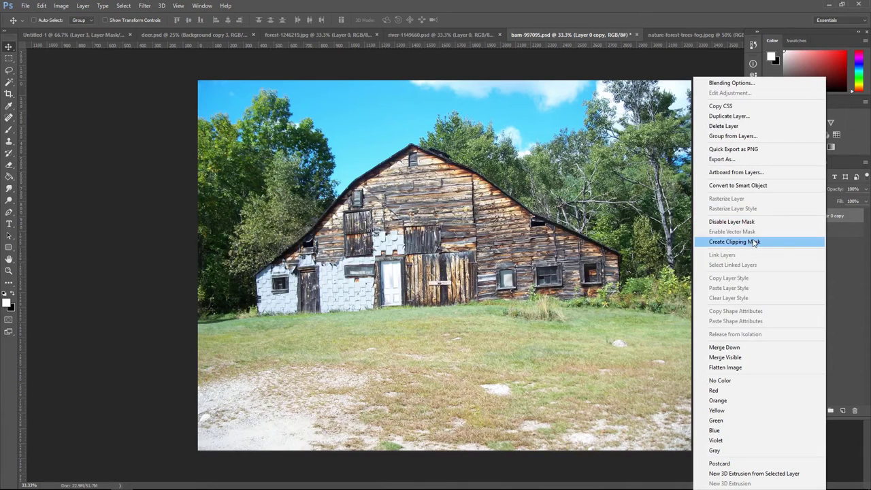
pyautogui.click(766, 186)
pyautogui.rightClick(811, 218)
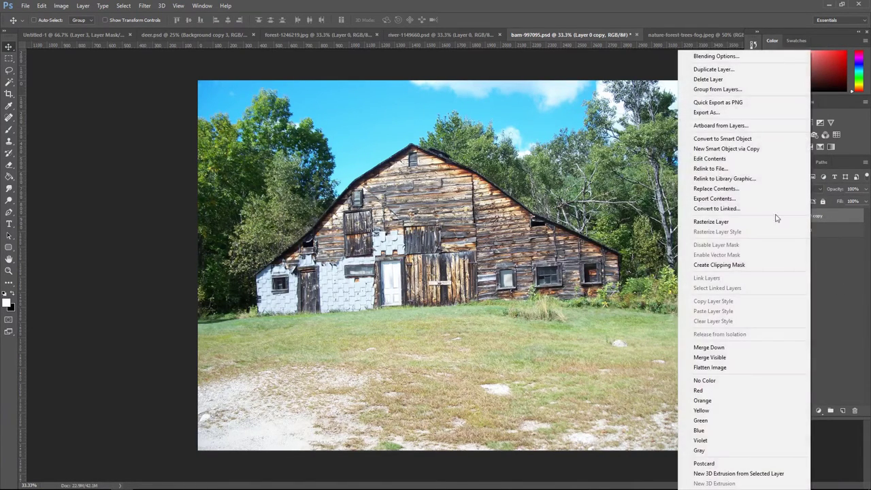
pyautogui.click(722, 222)
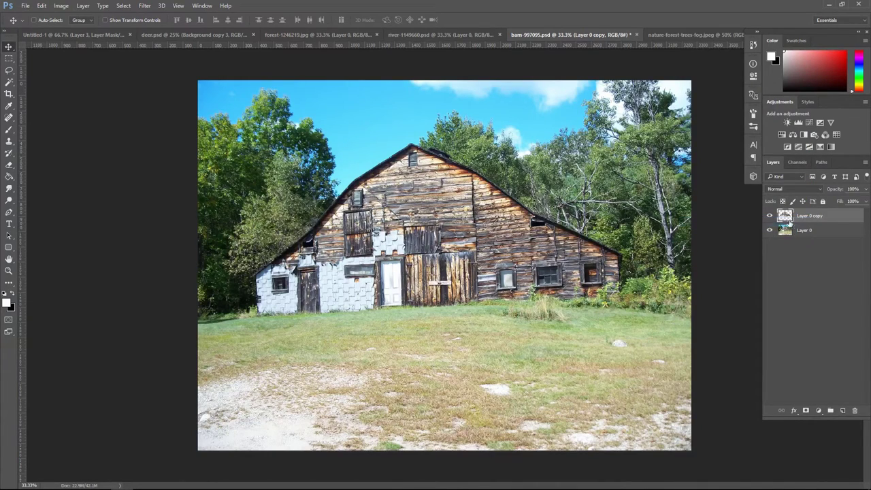
# Copy the cut-out barn into the deer composition and scale it down to about 29% above the bridge.
pyautogui.moveTo(411, 213); pyautogui.dragTo(311, 206)
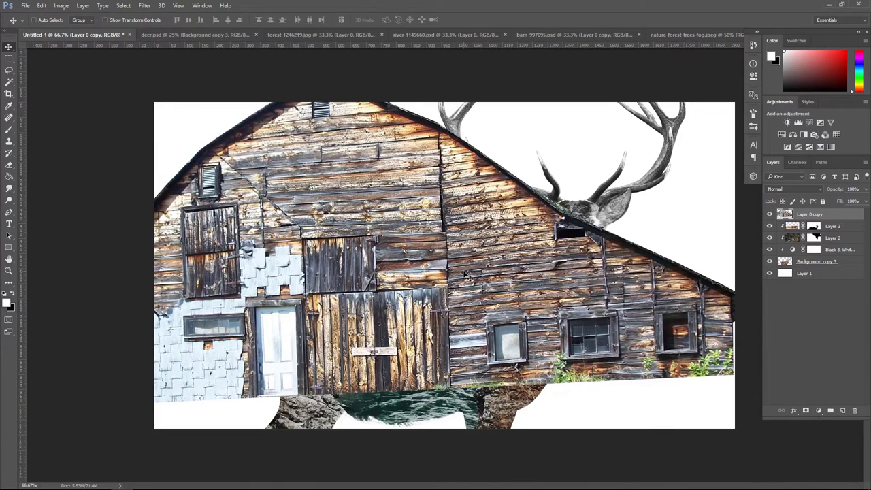
pyautogui.hotkey('ctrl', 't')
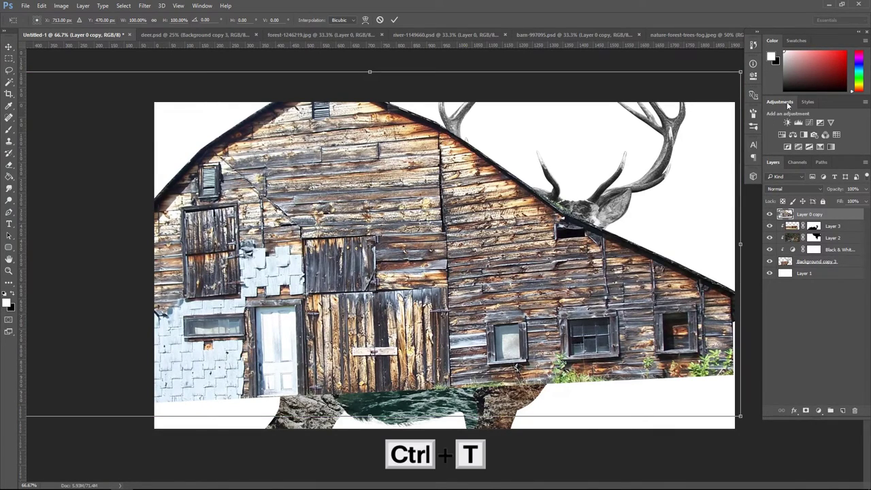
pyautogui.moveTo(738, 71); pyautogui.dragTo(476, 195)
pyautogui.moveTo(412, 260); pyautogui.dragTo(435, 260)
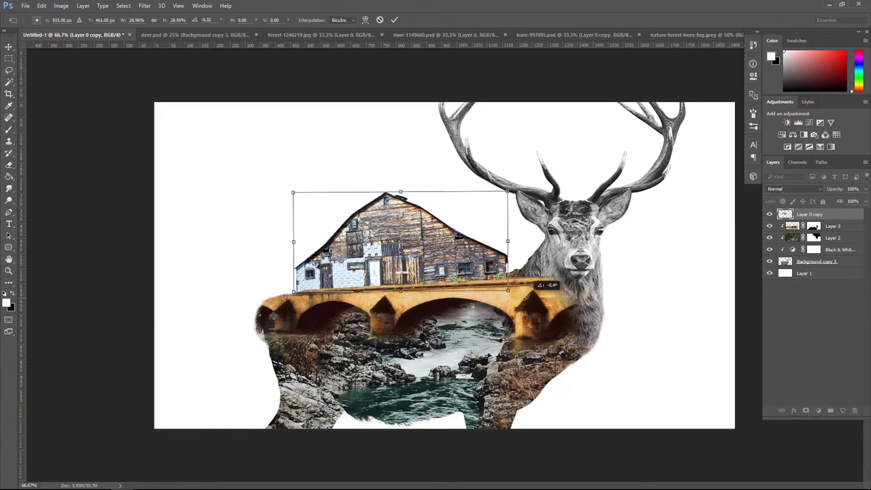
# Rotate the barn about -0.9° and position it so its base rests along the bridge deck.
pyautogui.moveTo(473, 273); pyautogui.dragTo(482, 272)
pyautogui.moveTo(509, 189); pyautogui.dragTo(505, 194)
pyautogui.moveTo(464, 222); pyautogui.dragTo(455, 232)
pyautogui.moveTo(500, 196); pyautogui.dragTo(517, 193)
pyautogui.moveTo(463, 207); pyautogui.dragTo(466, 215)
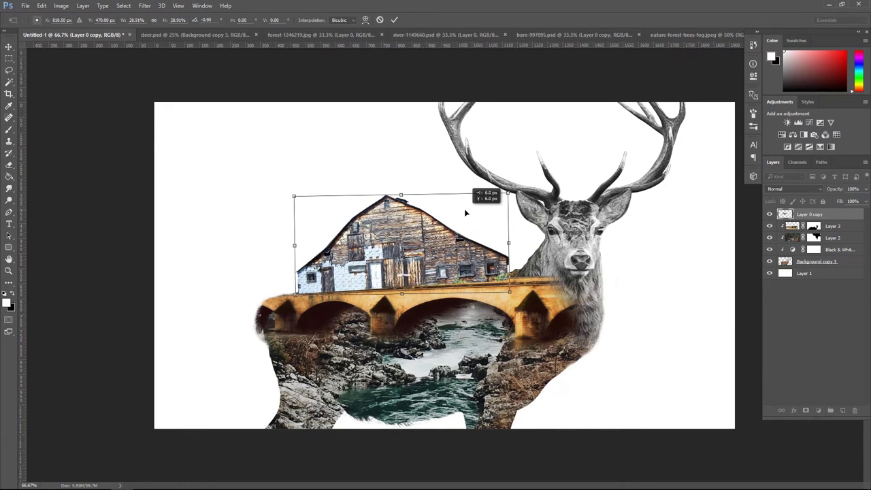
pyautogui.moveTo(547, 320); pyautogui.dragTo(545, 320)
pyautogui.press('Return')
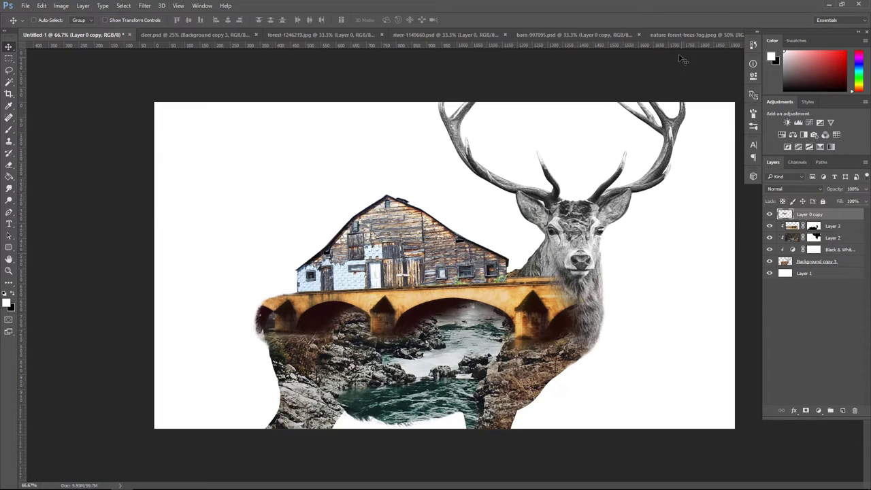
# Bring up the nature-forest-trees-fog.jpeg document and turn its locked background into a regular layer.
pyautogui.click(691, 34)
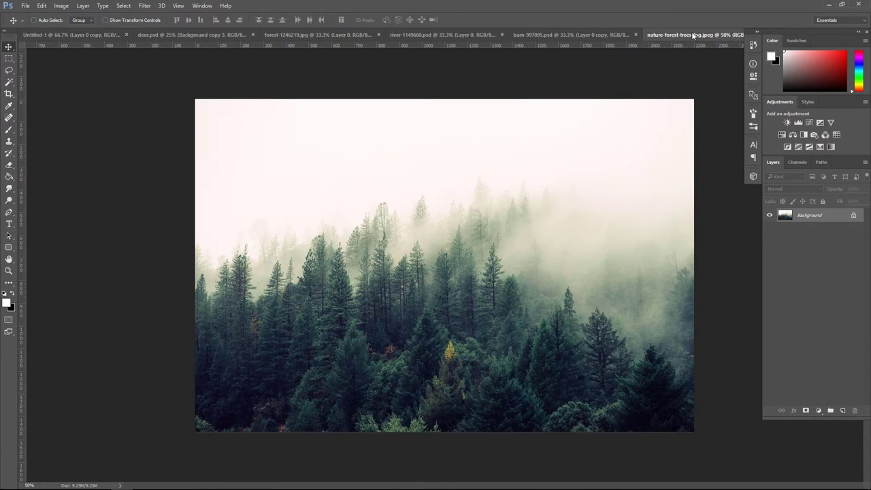
pyautogui.click(562, 34)
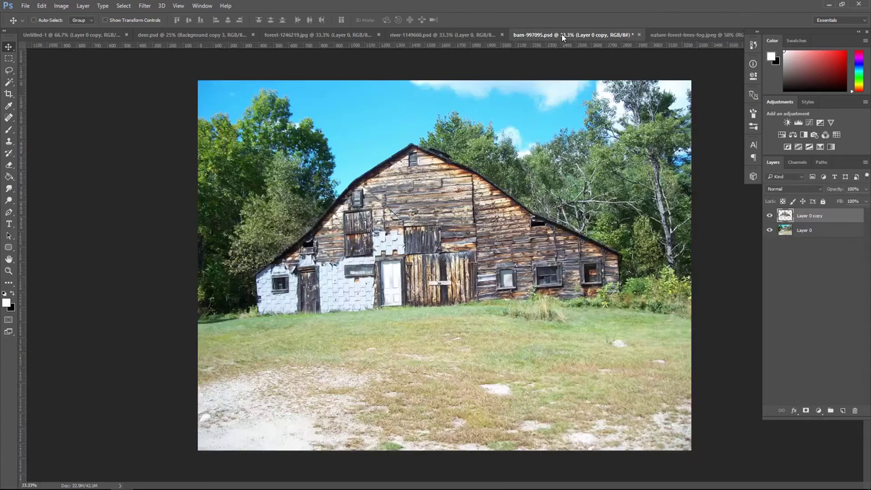
pyautogui.click(664, 34)
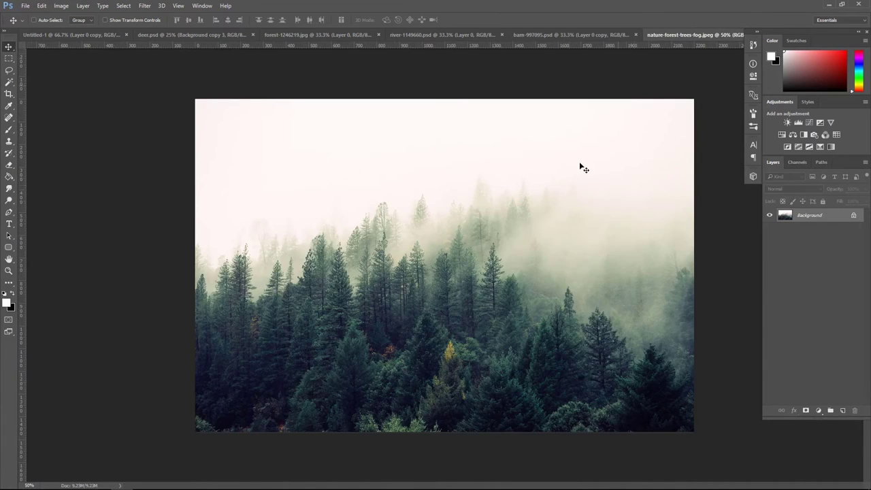
pyautogui.doubleClick(813, 215)
pyautogui.click(516, 155)
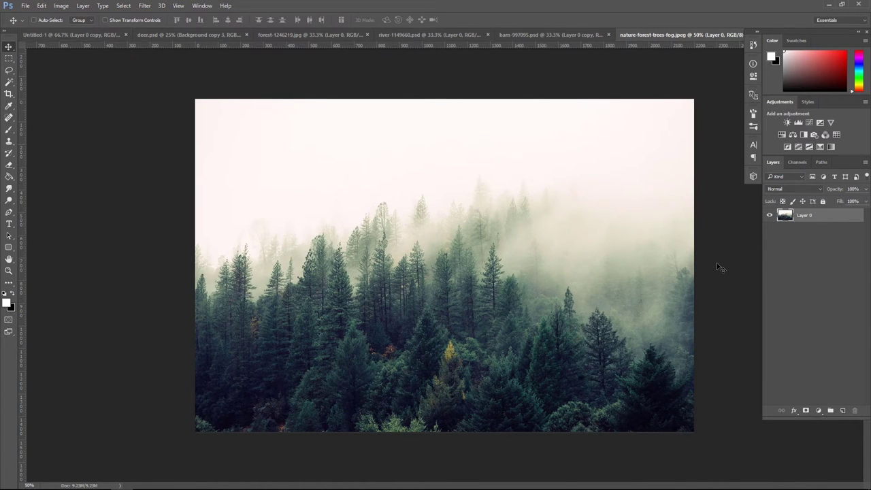
# Mask out the foggy forest's pale sky using an inverted Color Range selection sampled from the sky.
pyautogui.click(123, 5)
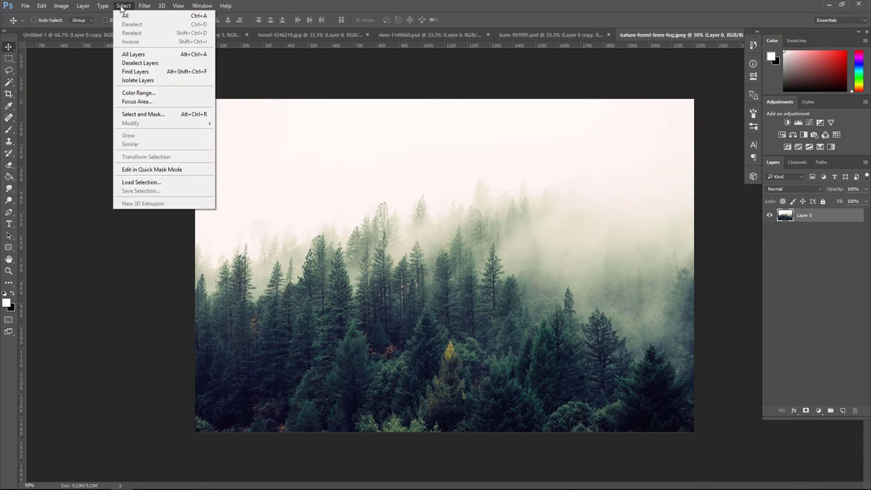
pyautogui.click(164, 92)
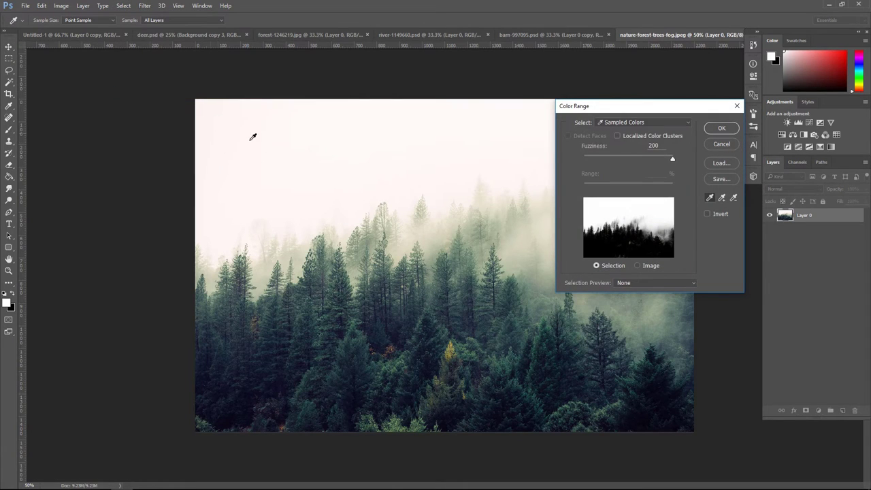
pyautogui.click(238, 133)
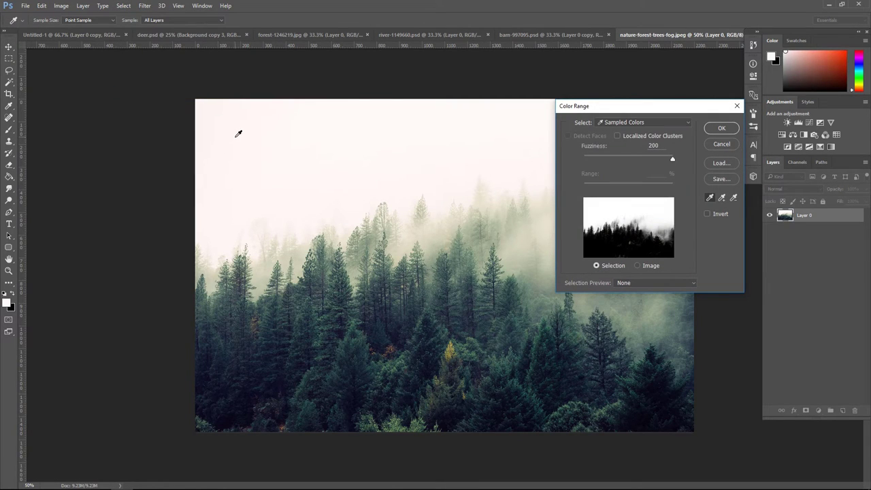
pyautogui.click(721, 129)
pyautogui.press('v')
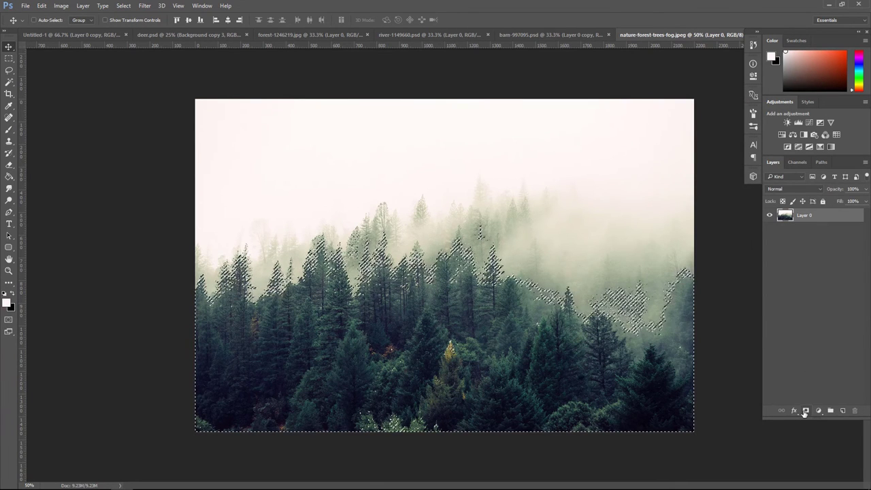
pyautogui.click(805, 411)
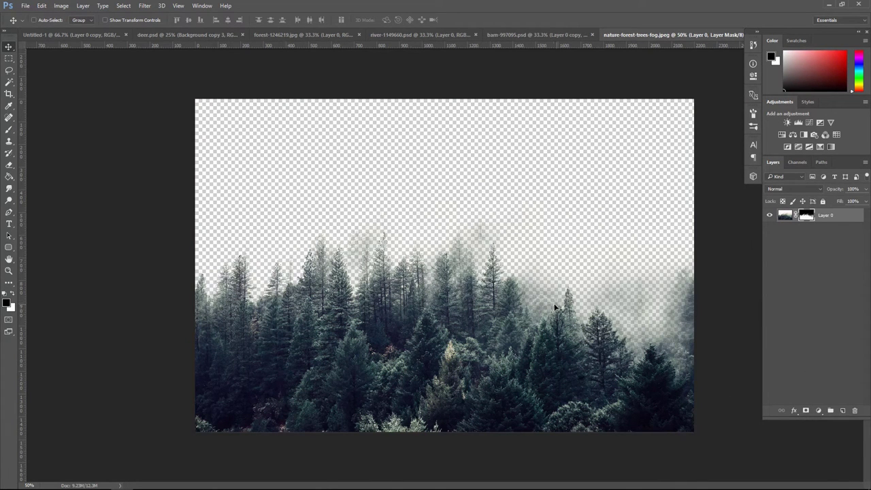
# Convert the masked foggy forest layer to a smart object and rasterize it.
pyautogui.rightClick(826, 217)
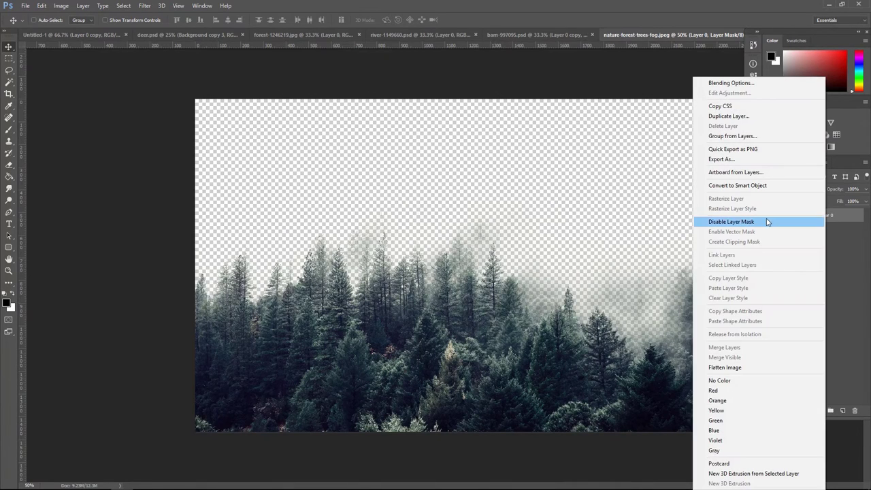
pyautogui.click(738, 186)
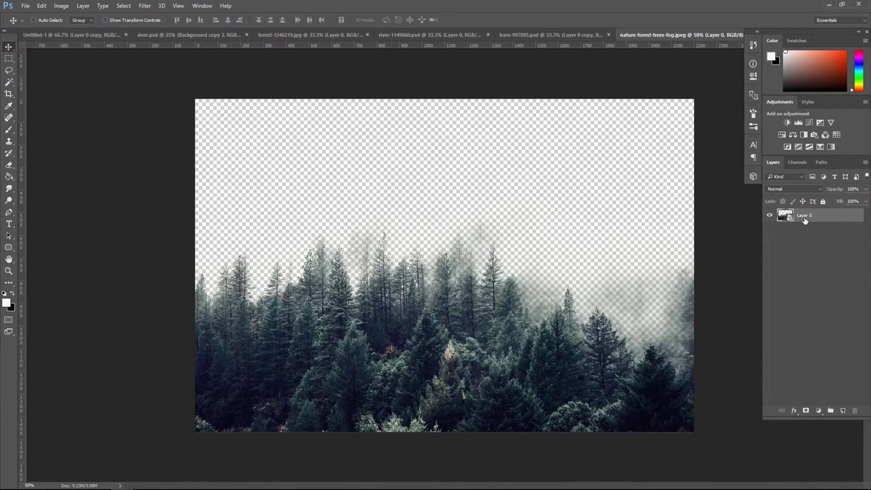
pyautogui.rightClick(805, 220)
pyautogui.click(744, 224)
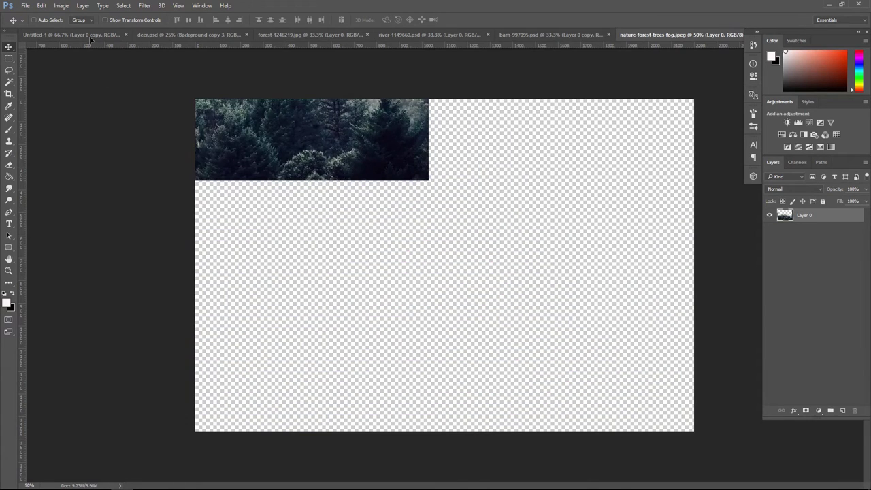
# Bring the masked foggy forest layer into the Untitled-1 composite and stack it directly beneath the deer layer.
pyautogui.moveTo(87, 35); pyautogui.dragTo(349, 252)
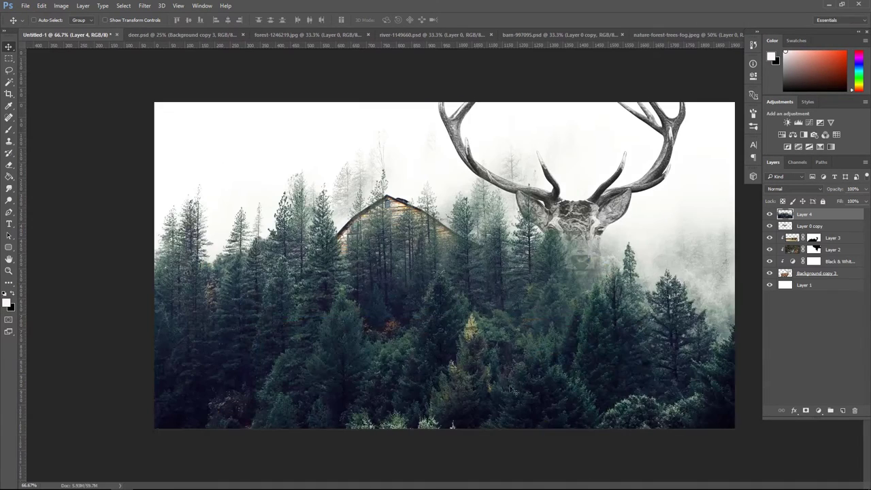
pyautogui.moveTo(822, 214); pyautogui.dragTo(820, 280)
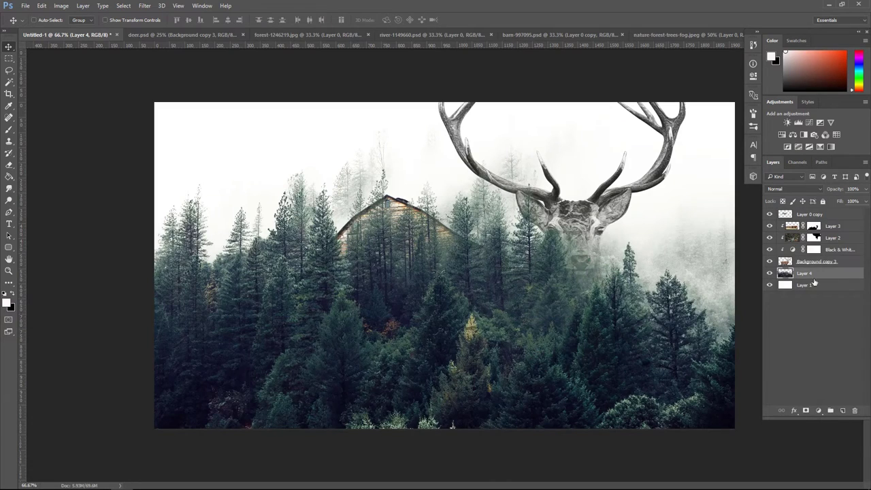
# Scale the foggy forest to about 58.8% and position it behind the barn with its base level with the bridge.
pyautogui.hotkey('ctrl', 't')
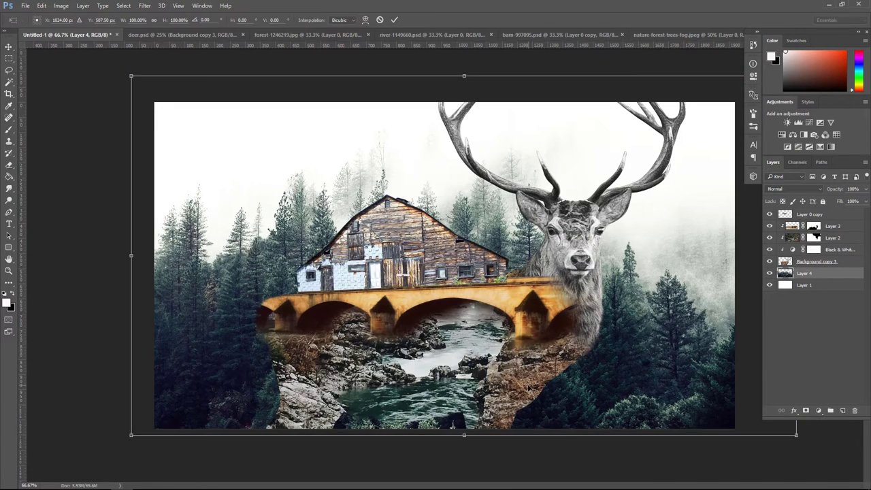
pyautogui.moveTo(132, 433); pyautogui.dragTo(268, 360)
pyautogui.moveTo(483, 331); pyautogui.dragTo(409, 268)
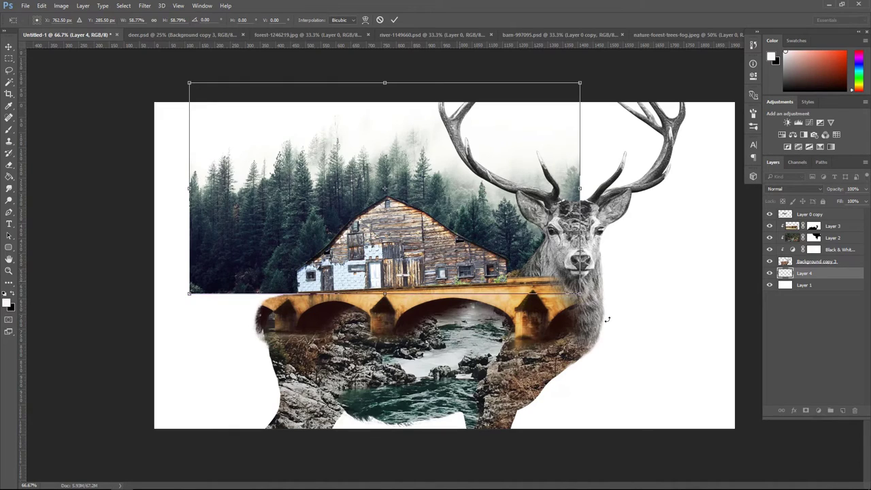
pyautogui.hotkey('shift', 'Down')
pyautogui.press('Down')
pyautogui.press('Down')
pyautogui.press('Down')
pyautogui.press('Down')
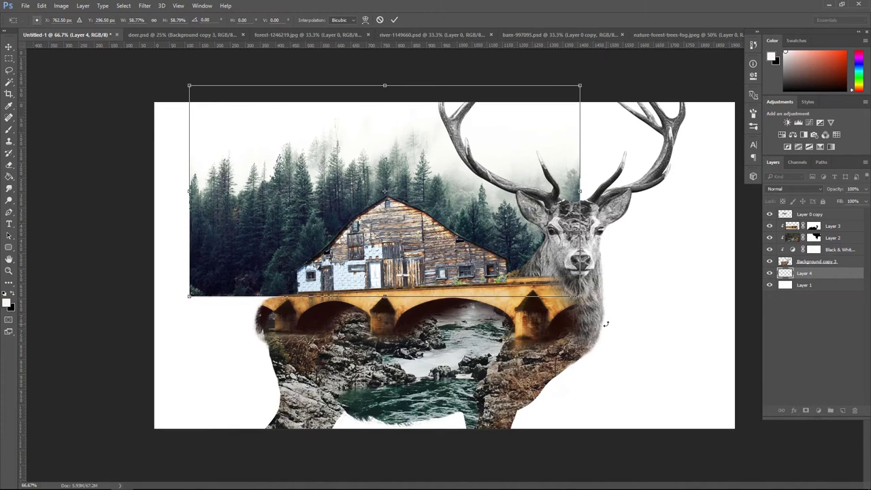
pyautogui.press('Right')
pyautogui.press('Right')
pyautogui.press('Right')
pyautogui.press('Right')
pyautogui.press('Right')
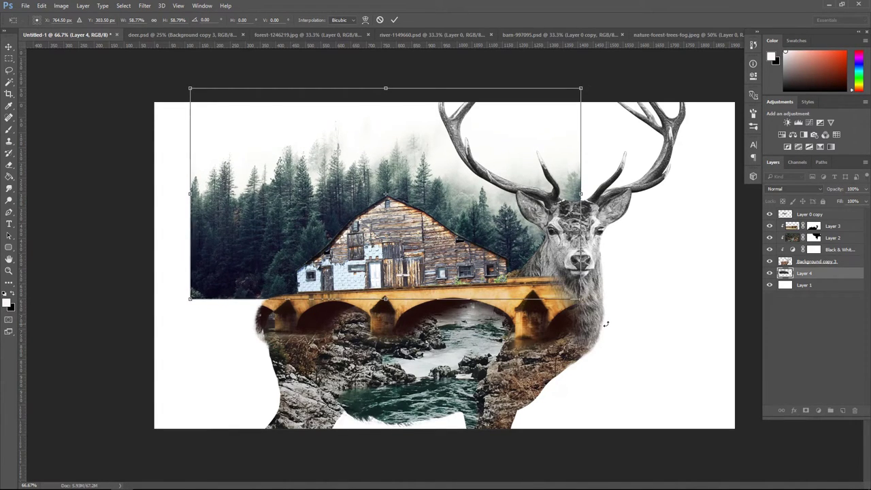
pyautogui.press('Down')
pyautogui.press('Down')
pyautogui.press('Down')
pyautogui.press('Down')
pyautogui.press('Right')
pyautogui.press('Right')
pyautogui.press('Right')
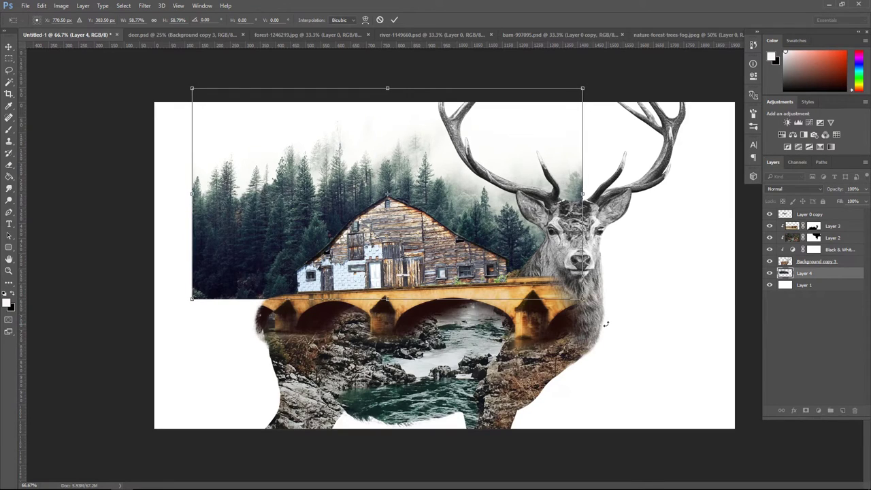
pyautogui.press('Return')
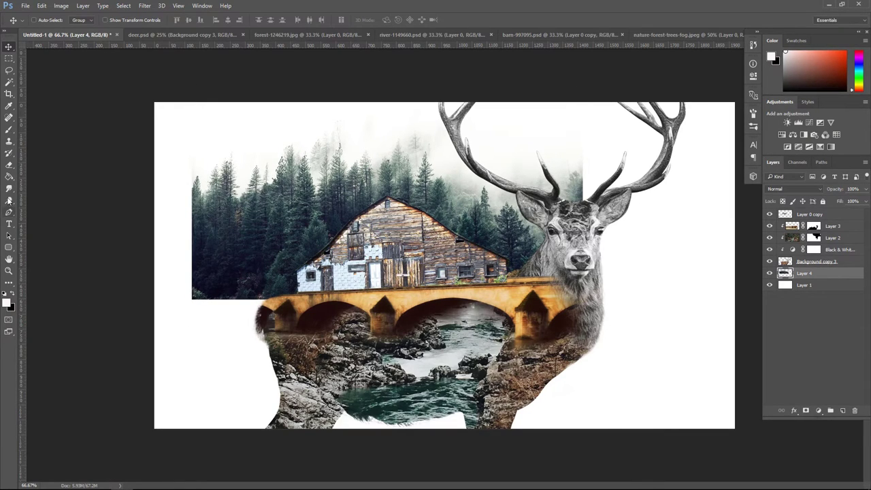
# Add a layer mask to the foggy forest and fade its upper-left trees with a large soft black brush.
pyautogui.click(805, 411)
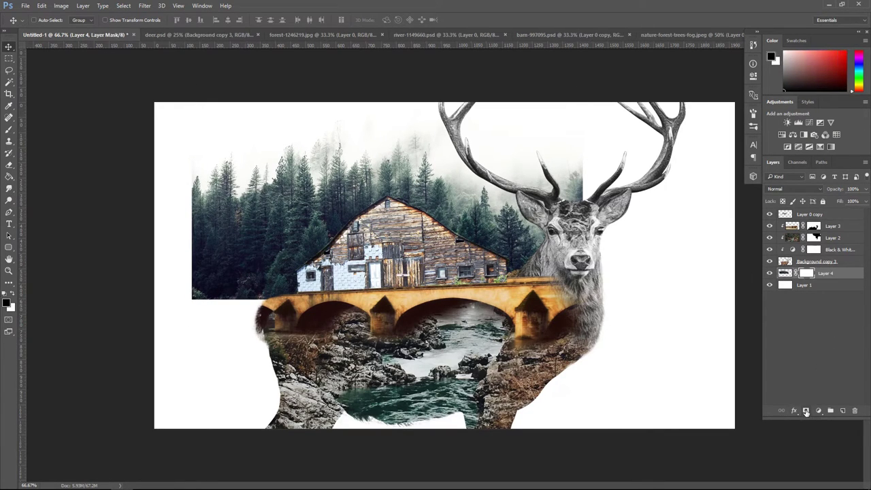
pyautogui.click(9, 129)
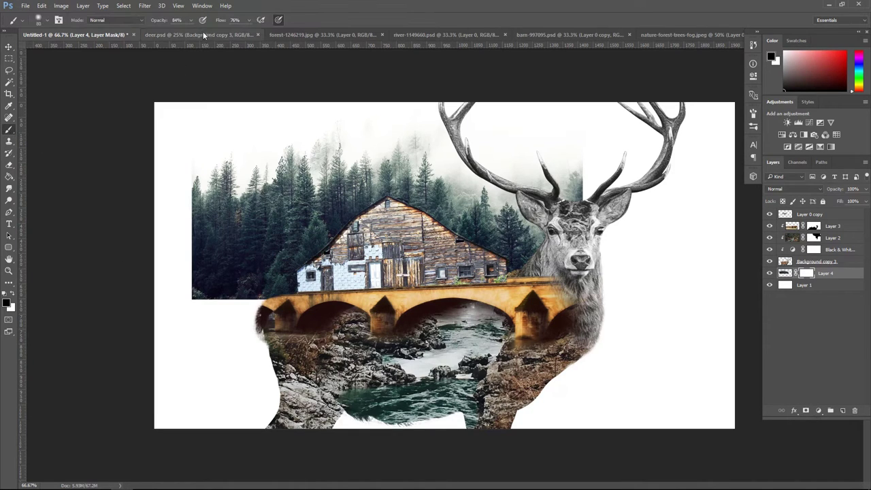
pyautogui.click(191, 20)
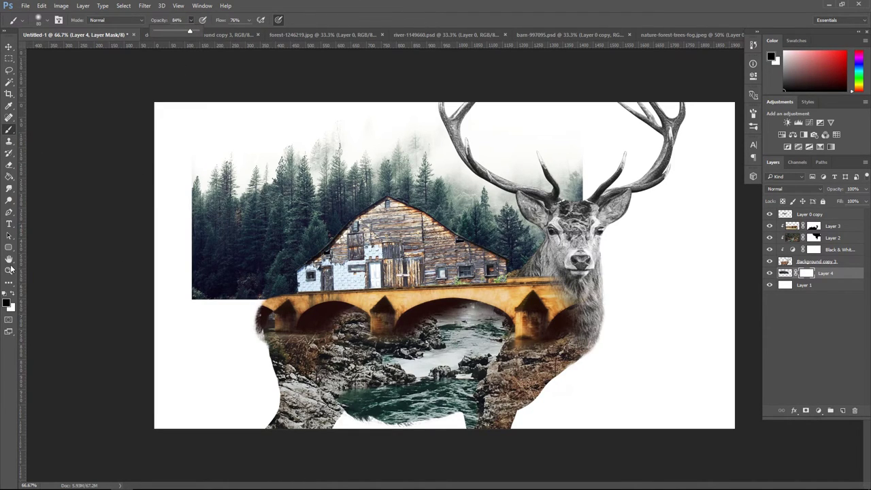
pyautogui.click(12, 133)
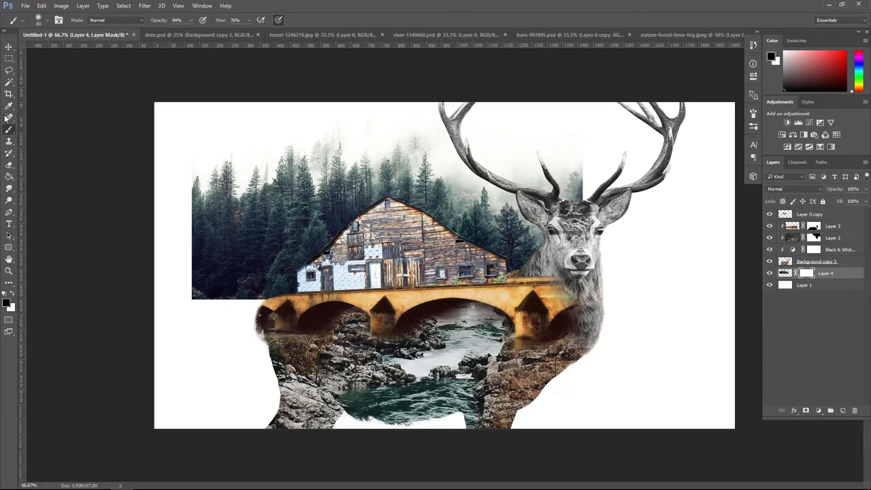
pyautogui.press(']')
pyautogui.press(']')
pyautogui.press(']')
pyautogui.press(']')
pyautogui.press(']')
pyautogui.press(']')
pyautogui.press(']')
pyautogui.press(']')
pyautogui.press(']')
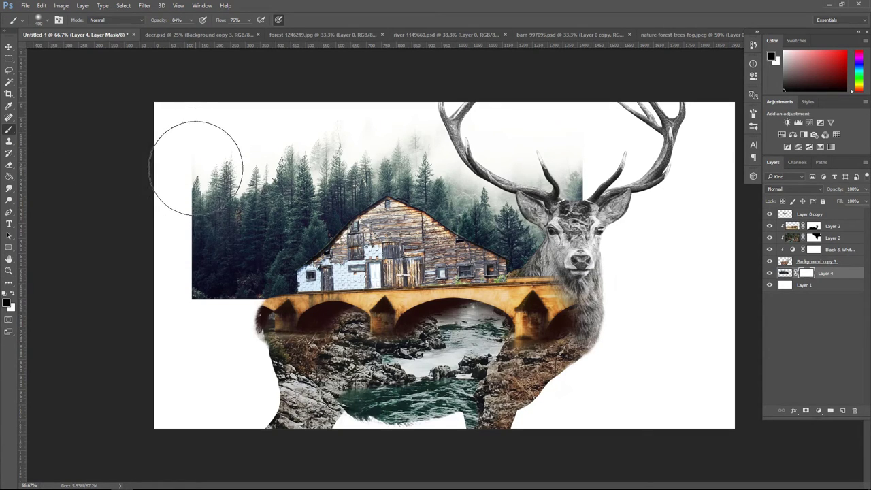
pyautogui.press('[')
pyautogui.press('[')
pyautogui.press('[')
pyautogui.moveTo(195, 171)
pyautogui.mouseDown()
pyautogui.moveTo(191, 226)
pyautogui.moveTo(183, 202)
pyautogui.moveTo(197, 183)
pyautogui.moveTo(201, 207)
pyautogui.moveTo(225, 185)
pyautogui.mouseUp()
# Mask away the forest beyond the deer's rump and its hard right edge beside the deer's head with a smaller soft brush.
pyautogui.press('[')
pyautogui.press('[')
pyautogui.press('[')
pyautogui.press('[')
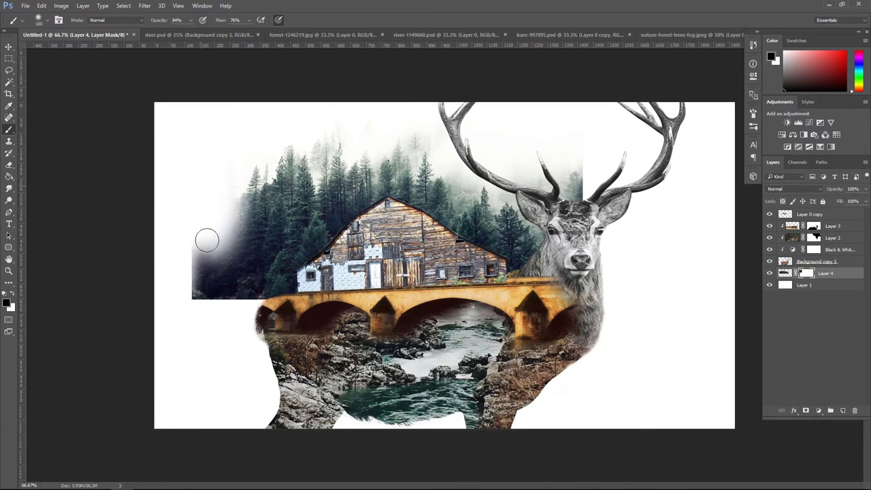
pyautogui.moveTo(207, 239)
pyautogui.mouseDown()
pyautogui.moveTo(193, 264)
pyautogui.moveTo(231, 202)
pyautogui.moveTo(235, 178)
pyautogui.moveTo(237, 218)
pyautogui.moveTo(264, 179)
pyautogui.moveTo(283, 174)
pyautogui.moveTo(281, 158)
pyautogui.moveTo(264, 157)
pyautogui.moveTo(245, 179)
pyautogui.moveTo(248, 189)
pyautogui.moveTo(253, 174)
pyautogui.moveTo(255, 198)
pyautogui.moveTo(235, 264)
pyautogui.moveTo(253, 236)
pyautogui.moveTo(239, 281)
pyautogui.moveTo(250, 266)
pyautogui.moveTo(259, 300)
pyautogui.moveTo(251, 309)
pyautogui.moveTo(212, 313)
pyautogui.moveTo(188, 299)
pyautogui.moveTo(195, 279)
pyautogui.moveTo(223, 270)
pyautogui.moveTo(215, 254)
pyautogui.moveTo(224, 240)
pyautogui.moveTo(227, 259)
pyautogui.moveTo(232, 246)
pyautogui.moveTo(224, 246)
pyautogui.moveTo(217, 180)
pyautogui.moveTo(224, 270)
pyautogui.moveTo(177, 243)
pyautogui.mouseUp()
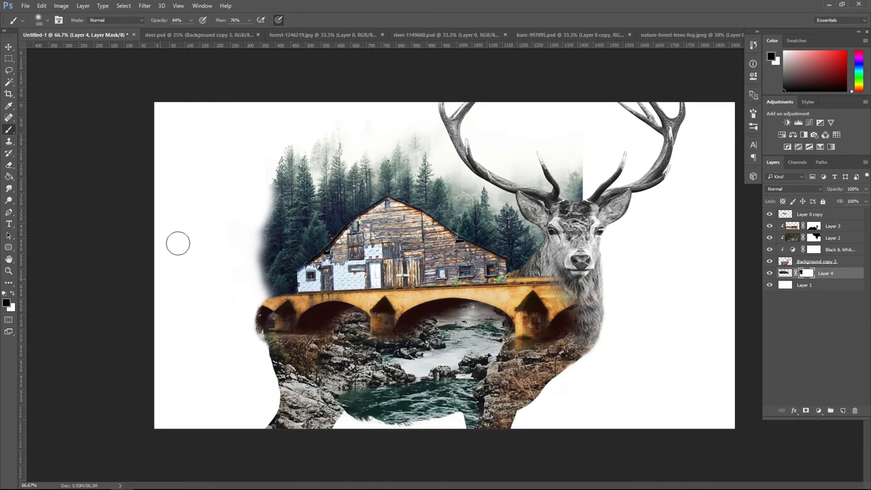
pyautogui.moveTo(582, 176)
pyautogui.mouseDown()
pyautogui.moveTo(574, 138)
pyautogui.moveTo(589, 184)
pyautogui.moveTo(579, 147)
pyautogui.moveTo(583, 185)
pyautogui.moveTo(527, 156)
pyautogui.moveTo(532, 164)
pyautogui.moveTo(515, 160)
pyautogui.moveTo(462, 115)
pyautogui.moveTo(482, 140)
pyautogui.moveTo(466, 118)
pyautogui.moveTo(474, 113)
pyautogui.moveTo(536, 168)
pyautogui.moveTo(563, 179)
pyautogui.moveTo(573, 245)
pyautogui.moveTo(616, 218)
pyautogui.mouseUp()
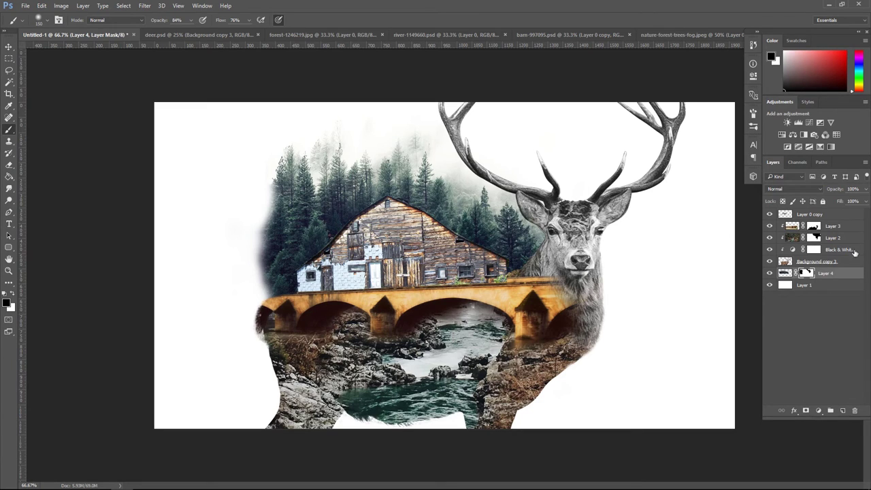
# Add a mask to the barn layer and soften its lower corners with a brush at 48% opacity and 40% flow.
pyautogui.click(785, 215)
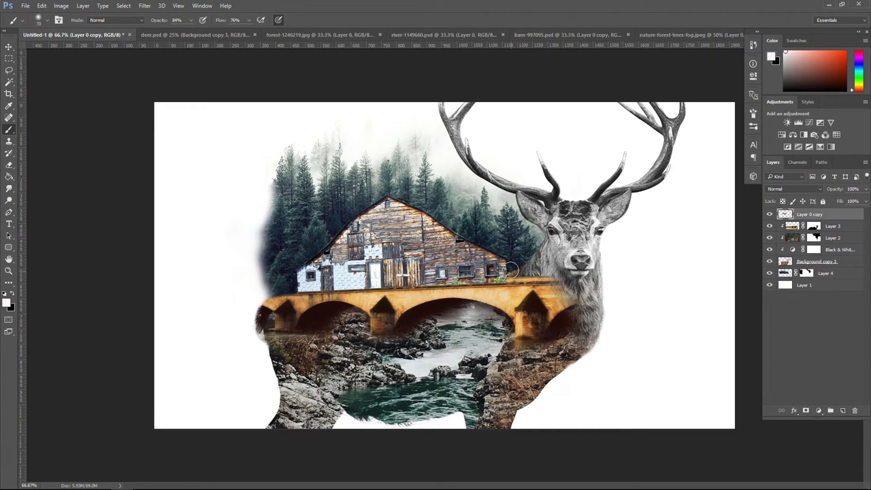
pyautogui.moveTo(512, 269); pyautogui.dragTo(510, 258)
pyautogui.hotkey('ctrl', 'z')
pyautogui.click(190, 19)
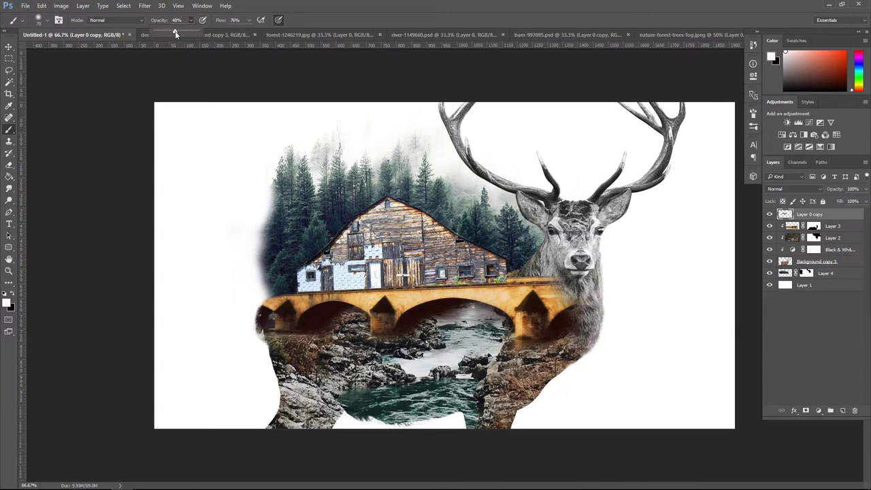
pyautogui.click(248, 21)
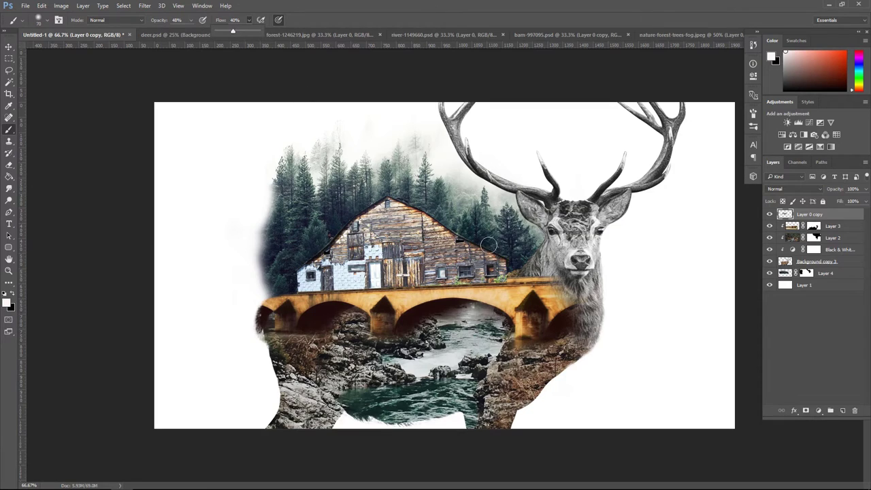
pyautogui.click(504, 259)
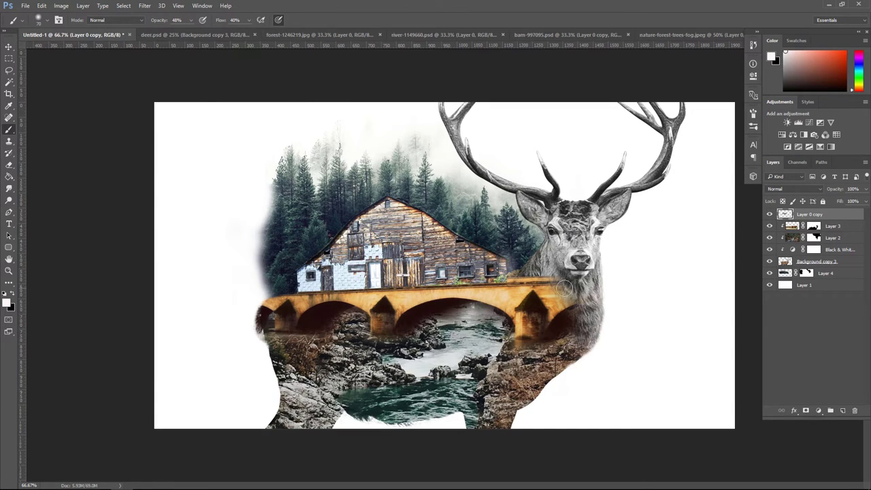
pyautogui.click(807, 411)
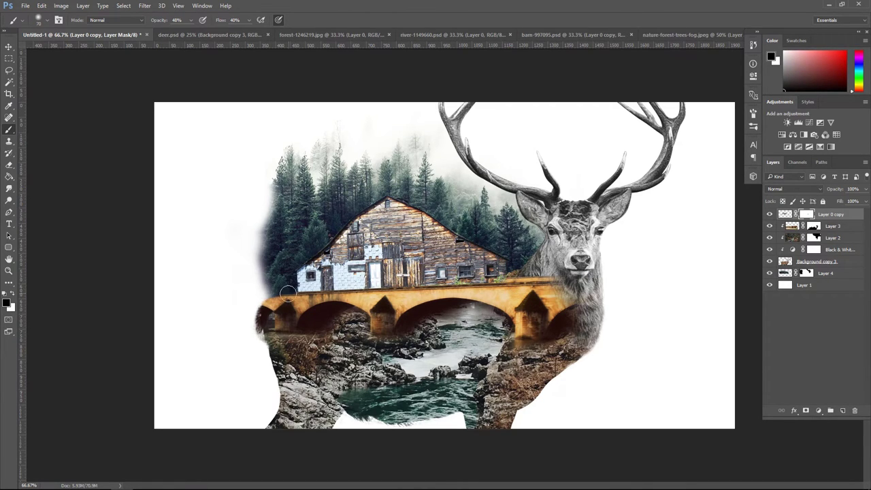
pyautogui.moveTo(289, 275); pyautogui.dragTo(293, 278)
# Select the foggy forest layer in the composite and close deer.psd without saving its changes.
pyautogui.click(10, 46)
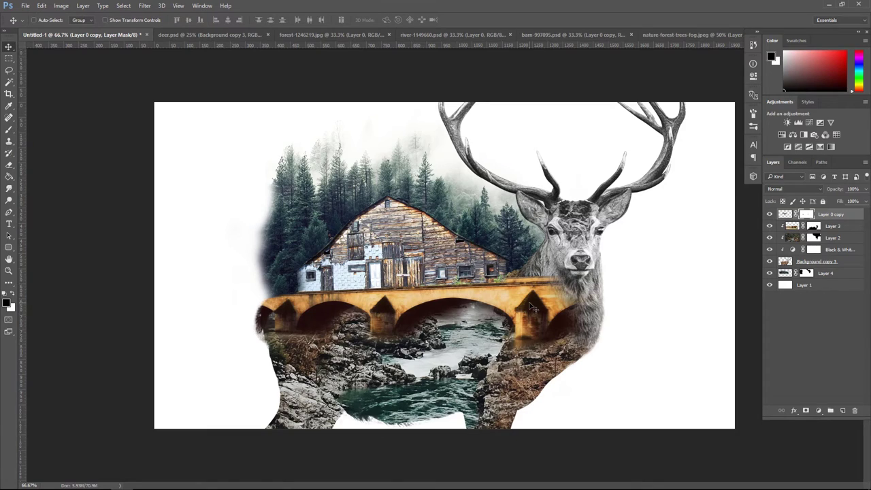
pyautogui.click(843, 275)
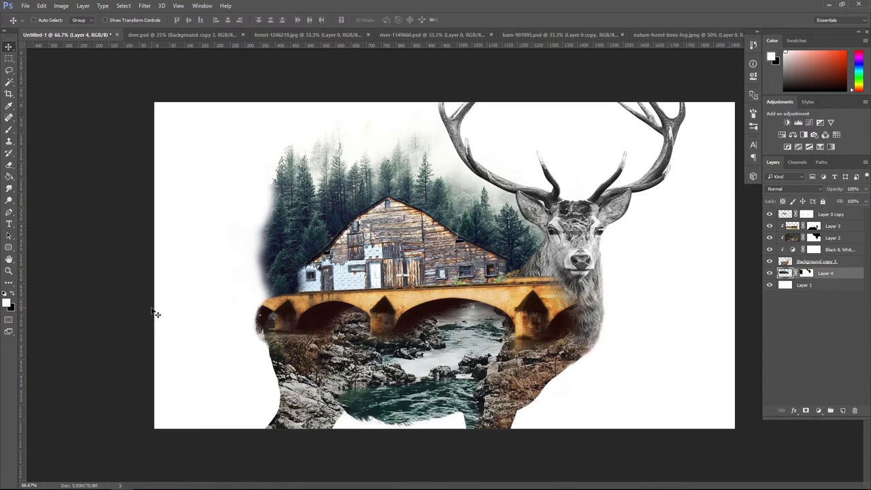
pyautogui.click(169, 33)
pyautogui.click(243, 35)
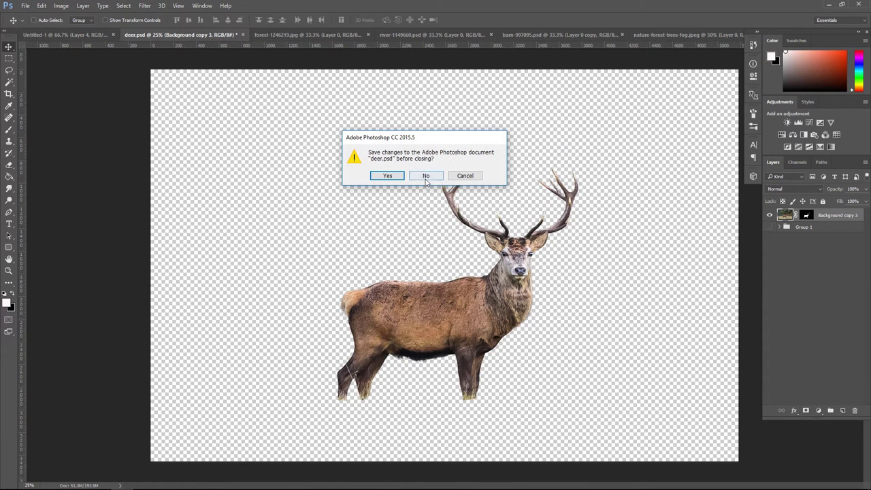
pyautogui.click(425, 176)
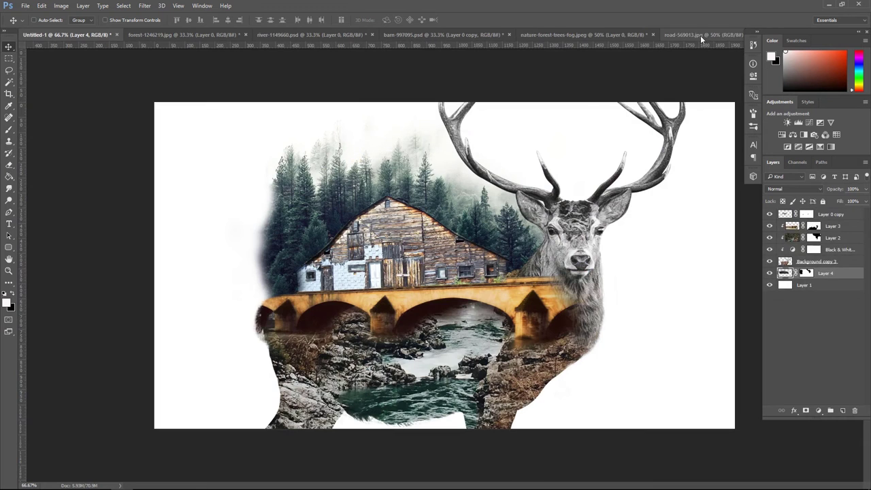
# Bring up the road-569013.jpg document and turn its locked background into a regular layer.
pyautogui.click(700, 35)
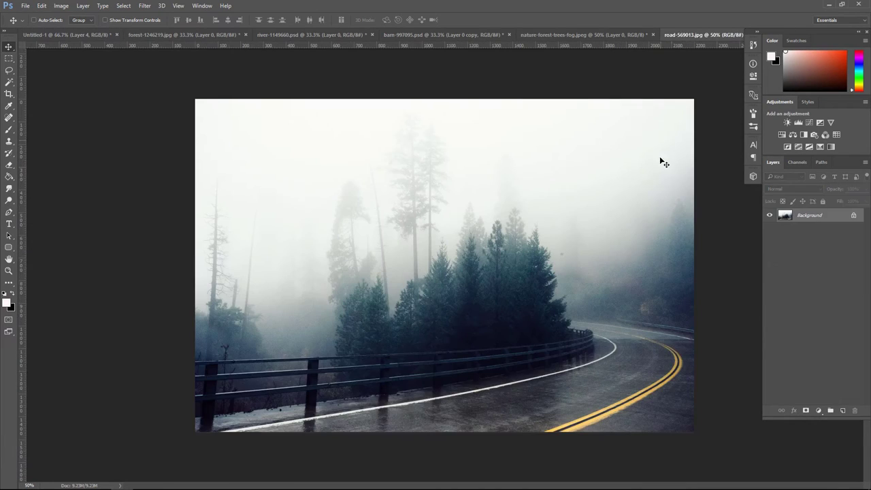
pyautogui.doubleClick(824, 217)
pyautogui.click(514, 156)
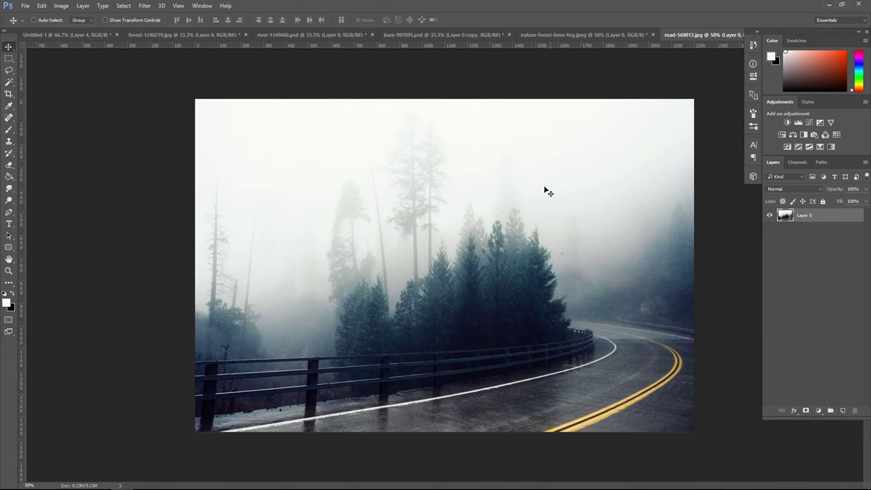
# Mask out the road photo's pale foggy sky using an inverted Color Range selection sampled from the sky.
pyautogui.click(115, 8)
pyautogui.click(137, 92)
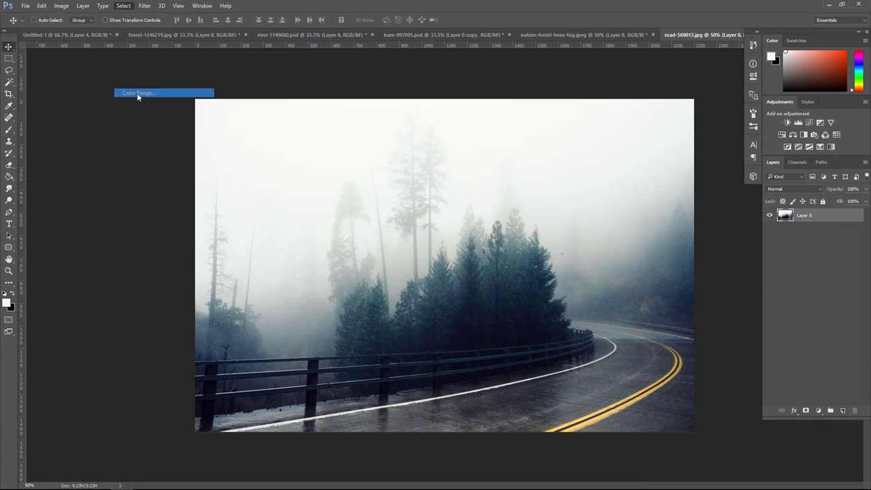
pyautogui.click(268, 160)
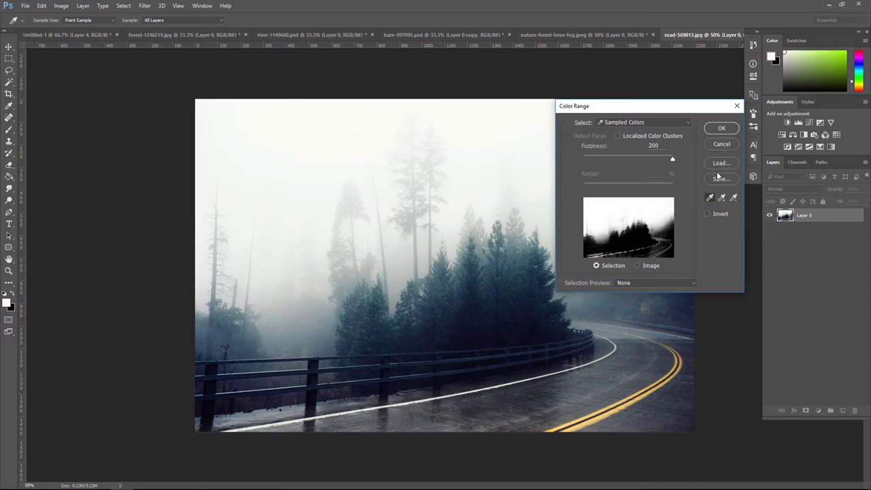
pyautogui.click(722, 128)
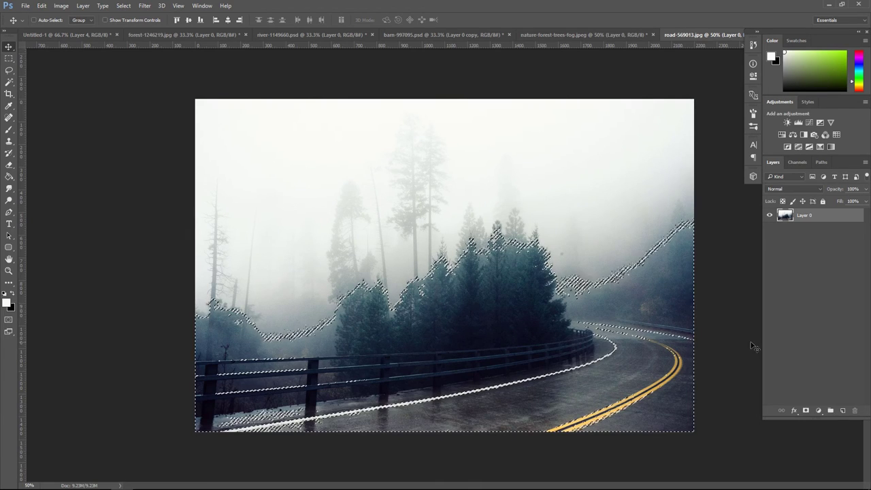
pyautogui.keyDown('alt'); pyautogui.click(804, 412); pyautogui.keyUp('alt')
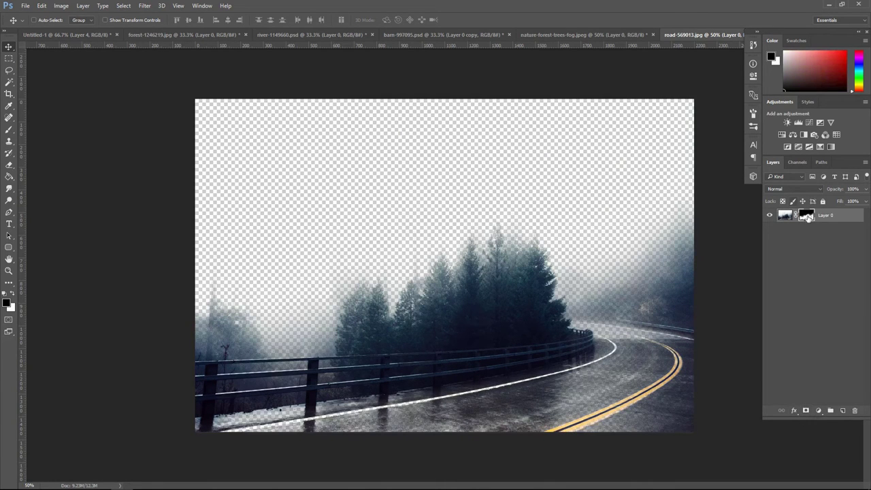
# Convert the masked road layer to a smart object and rasterize it.
pyautogui.rightClick(837, 221)
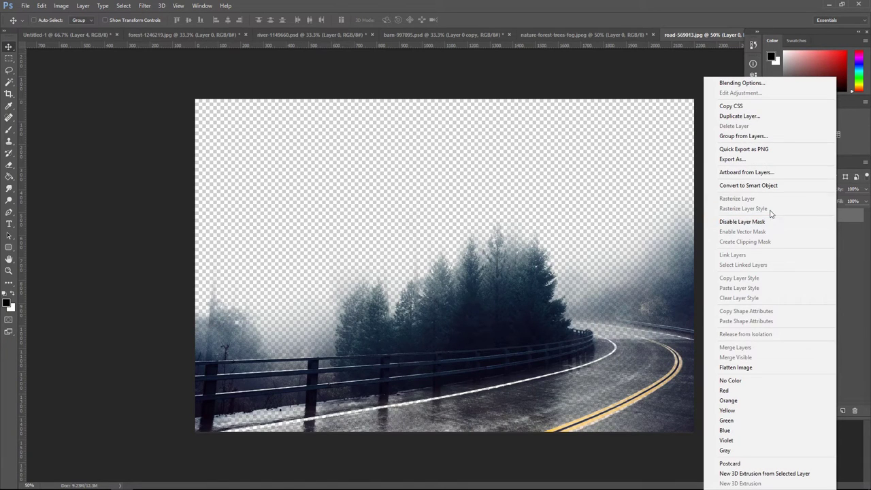
pyautogui.click(749, 186)
pyautogui.rightClick(820, 217)
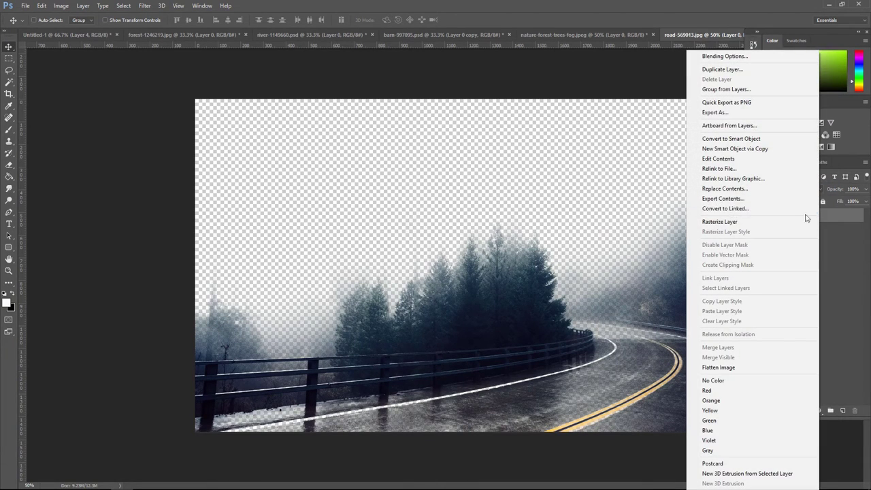
pyautogui.click(732, 223)
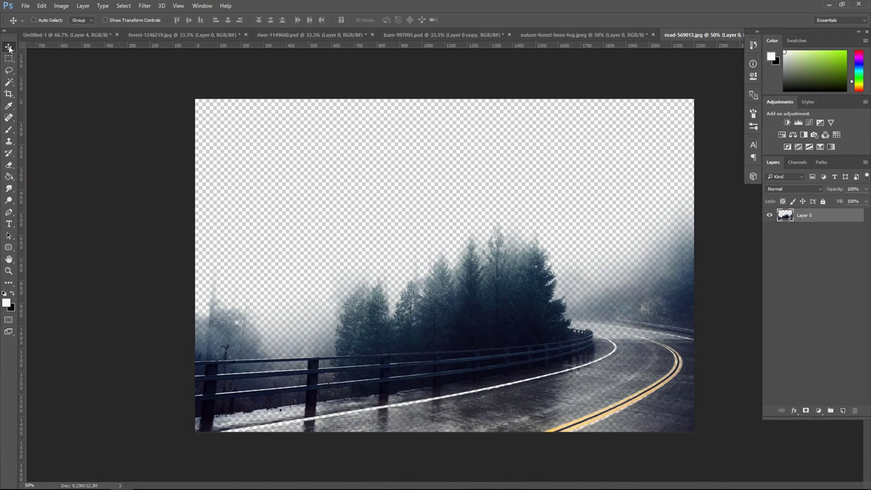
# Bring the road layer into the Untitled-1 composite, directly above the foggy forest and beneath the deer.
pyautogui.moveTo(504, 245); pyautogui.dragTo(282, 215)
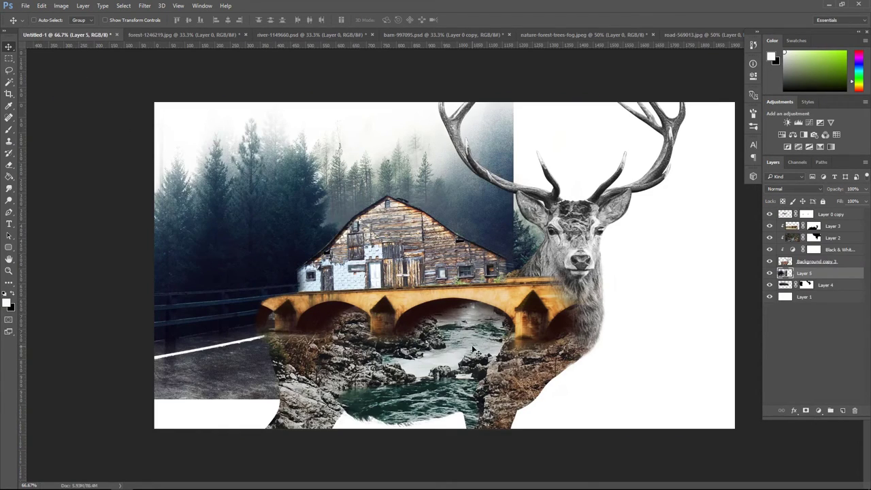
# Flip the road layer horizontally.
pyautogui.click(43, 6)
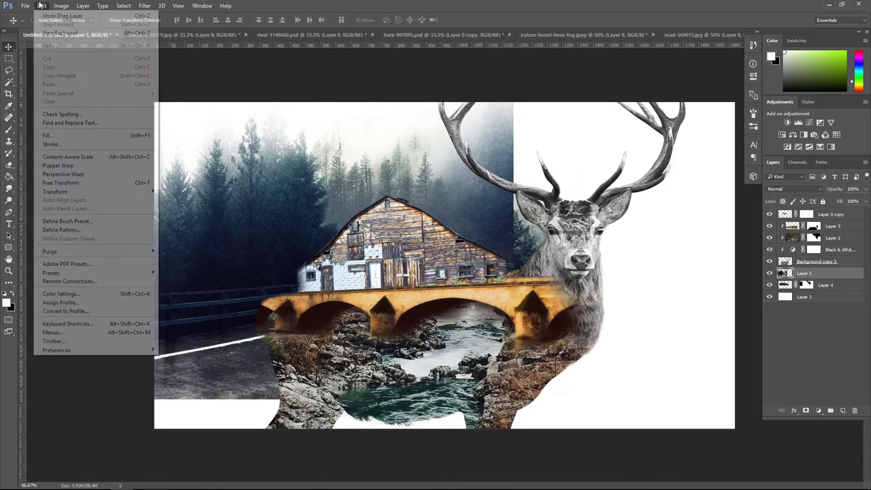
pyautogui.moveTo(86, 196)
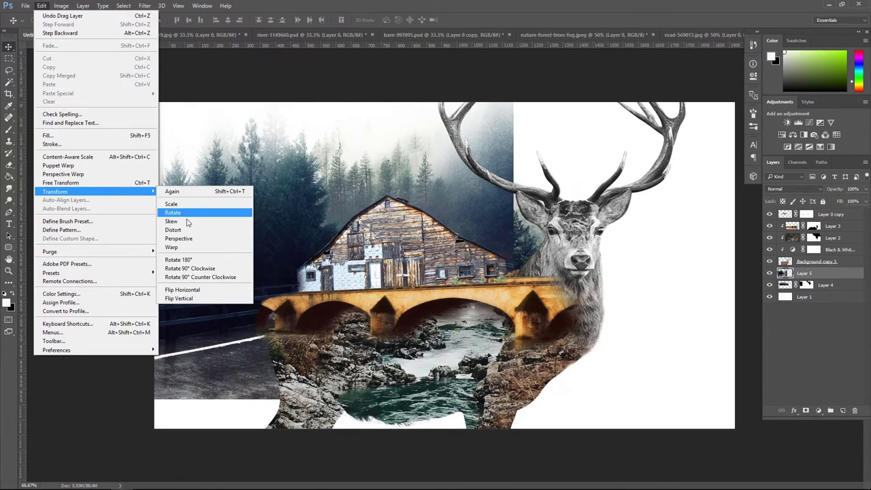
pyautogui.click(184, 290)
# Scale the flipped road layer down and place it behind the deer's rear, beside the barn and bridge.
pyautogui.moveTo(272, 257); pyautogui.dragTo(552, 253)
pyautogui.hotkey('ctrl', 't')
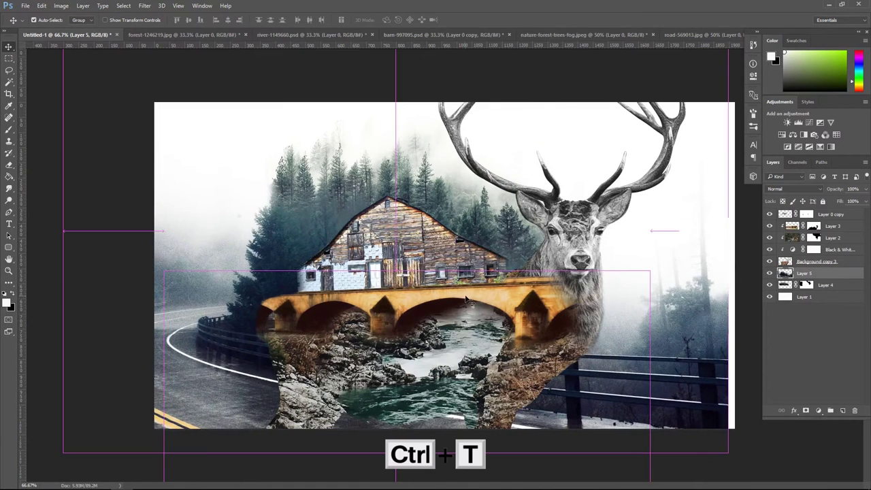
pyautogui.moveTo(64, 452); pyautogui.dragTo(228, 343)
pyautogui.moveTo(300, 313); pyautogui.dragTo(247, 332)
pyautogui.press('Return')
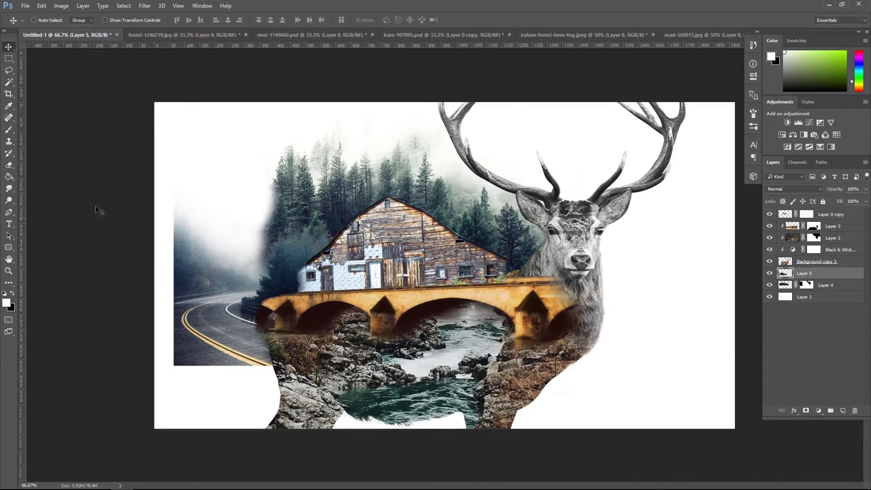
# Erase the road and foggy background of the road layer that spill outside the deer's back.
pyautogui.click(9, 166)
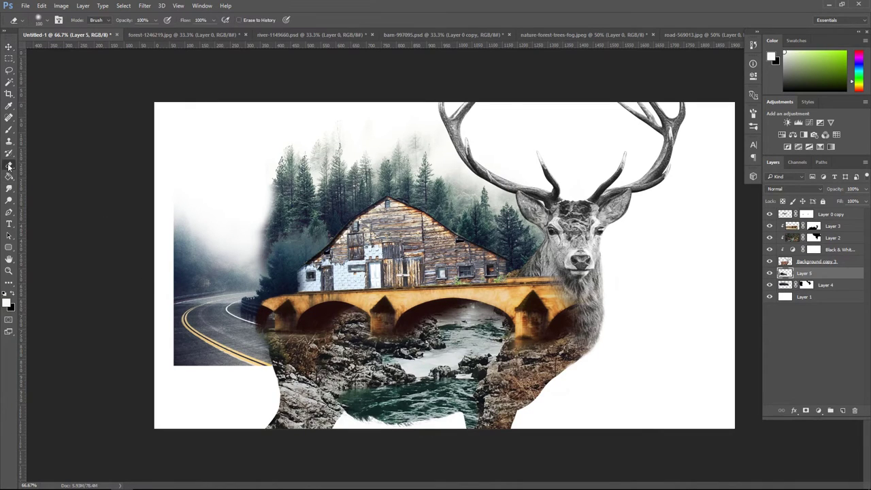
pyautogui.moveTo(208, 260)
pyautogui.mouseDown()
pyautogui.moveTo(177, 289)
pyautogui.moveTo(185, 258)
pyautogui.moveTo(197, 275)
pyautogui.moveTo(207, 243)
pyautogui.moveTo(234, 318)
pyautogui.moveTo(230, 236)
pyautogui.moveTo(234, 274)
pyautogui.moveTo(250, 226)
pyautogui.moveTo(237, 313)
pyautogui.moveTo(253, 251)
pyautogui.moveTo(245, 277)
pyautogui.moveTo(165, 288)
pyautogui.moveTo(178, 266)
pyautogui.moveTo(206, 342)
pyautogui.moveTo(237, 388)
pyautogui.moveTo(243, 326)
pyautogui.moveTo(272, 369)
pyautogui.moveTo(150, 340)
pyautogui.moveTo(176, 314)
pyautogui.moveTo(179, 324)
pyautogui.moveTo(198, 322)
pyautogui.moveTo(213, 293)
pyautogui.mouseUp()
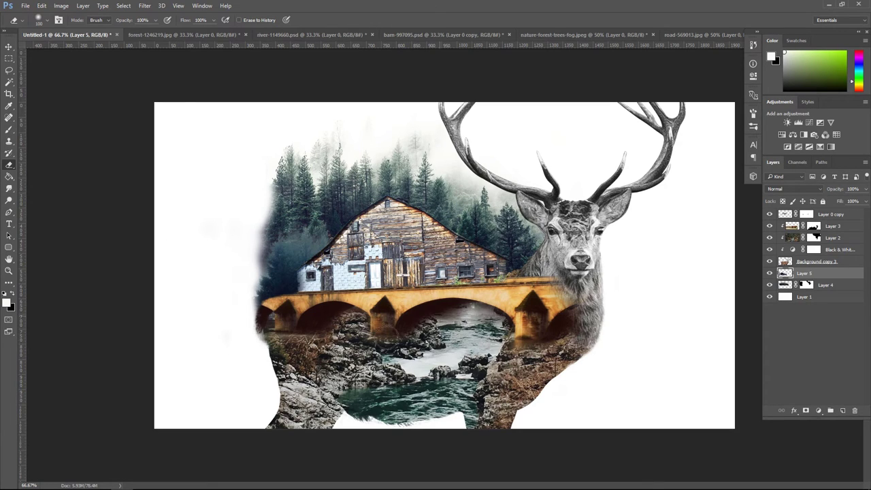
# Shrink the remaining trees of the road layer and position them between the barn's left wall and the bridge end.
pyautogui.click(9, 47)
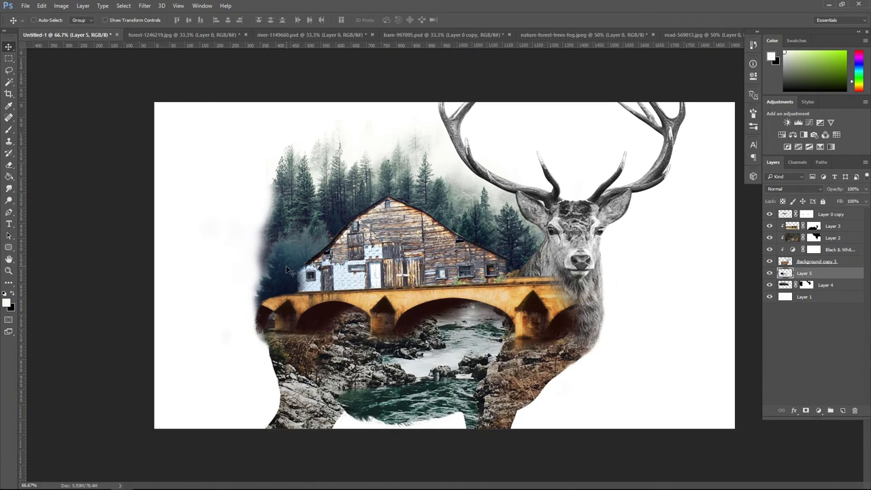
pyautogui.moveTo(286, 271); pyautogui.dragTo(288, 274)
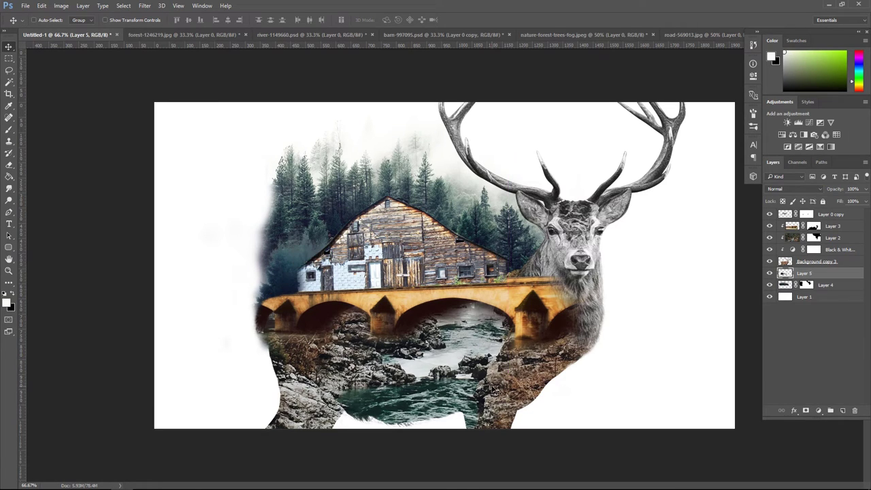
pyautogui.hotkey('ctrl', 't')
pyautogui.moveTo(507, 150); pyautogui.dragTo(443, 170)
pyautogui.moveTo(386, 263); pyautogui.dragTo(359, 281)
pyautogui.press('Return')
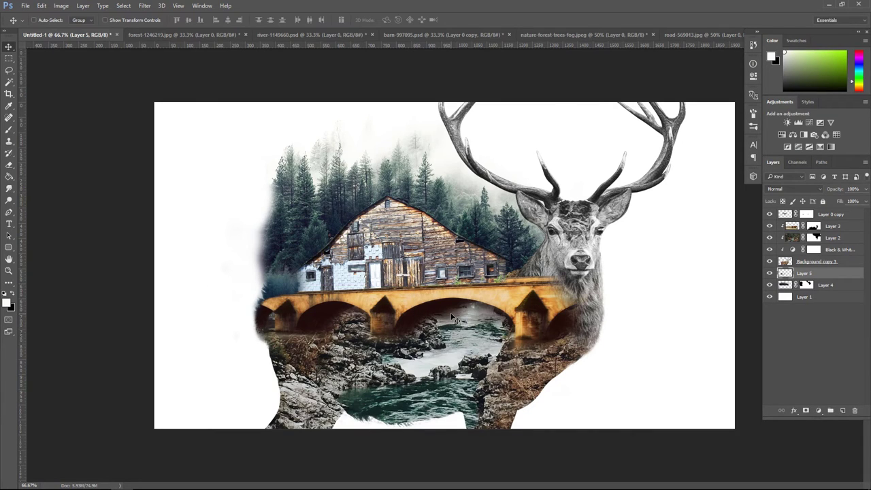
# Paint white on the Layer 4 mask to reveal more of the foggy forest left of the barn.
pyautogui.click(806, 284)
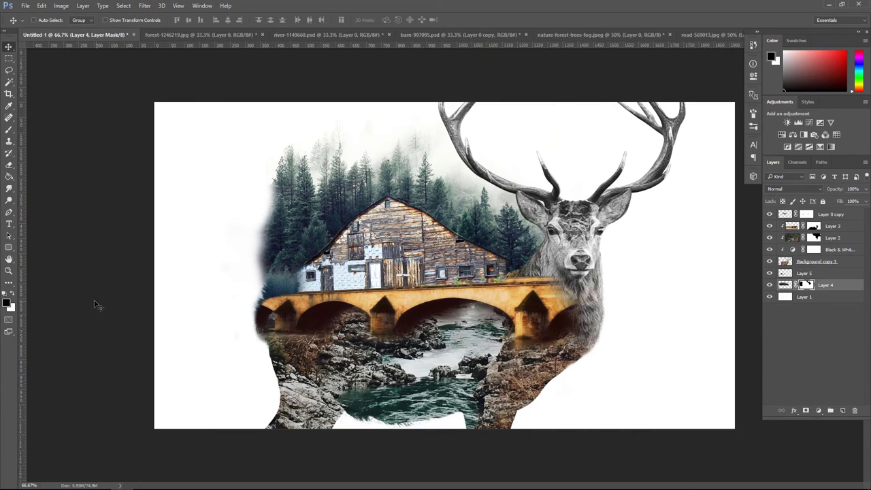
pyautogui.click(11, 294)
pyautogui.click(7, 130)
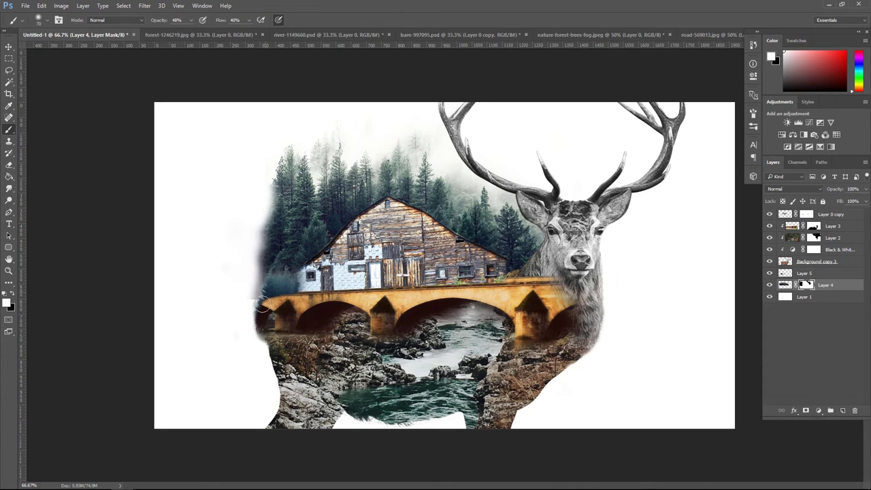
pyautogui.moveTo(263, 290)
pyautogui.mouseDown()
pyautogui.moveTo(281, 141)
pyautogui.moveTo(274, 213)
pyautogui.moveTo(267, 218)
pyautogui.moveTo(273, 163)
pyautogui.moveTo(260, 198)
pyautogui.moveTo(264, 262)
pyautogui.moveTo(261, 236)
pyautogui.moveTo(256, 269)
pyautogui.moveTo(257, 174)
pyautogui.moveTo(250, 307)
pyautogui.moveTo(240, 187)
pyautogui.moveTo(234, 240)
pyautogui.moveTo(221, 245)
pyautogui.moveTo(239, 306)
pyautogui.moveTo(257, 261)
pyautogui.moveTo(258, 297)
pyautogui.moveTo(260, 261)
pyautogui.mouseUp()
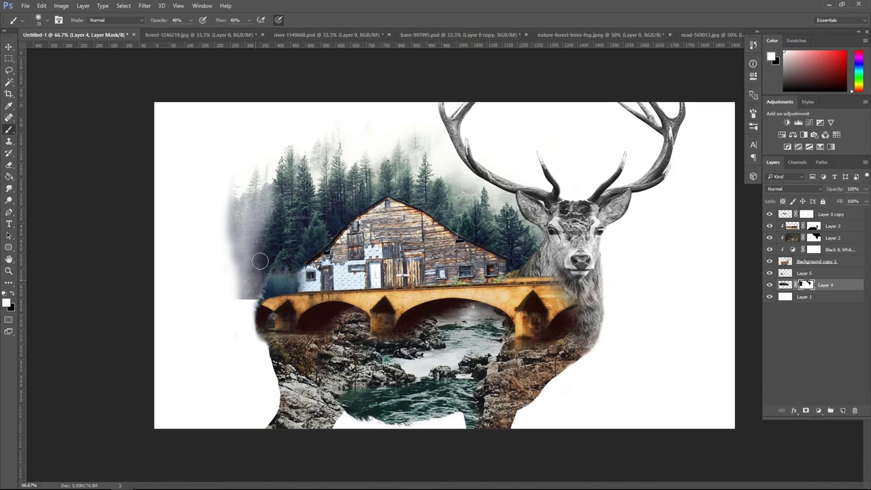
# Paint black on the Layer 4 mask to fade the forest's outer left edge into the white background.
pyautogui.click(11, 294)
pyautogui.moveTo(237, 205)
pyautogui.mouseDown()
pyautogui.moveTo(232, 208)
pyautogui.moveTo(233, 181)
pyautogui.mouseUp()
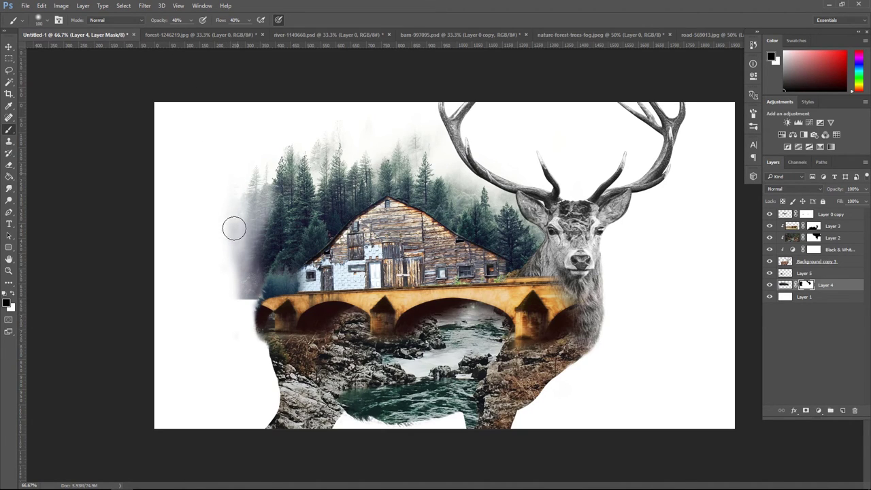
pyautogui.moveTo(233, 227)
pyautogui.mouseDown()
pyautogui.moveTo(236, 257)
pyautogui.moveTo(232, 223)
pyautogui.moveTo(226, 234)
pyautogui.moveTo(224, 226)
pyautogui.moveTo(231, 227)
pyautogui.moveTo(246, 320)
pyautogui.moveTo(247, 287)
pyautogui.mouseUp()
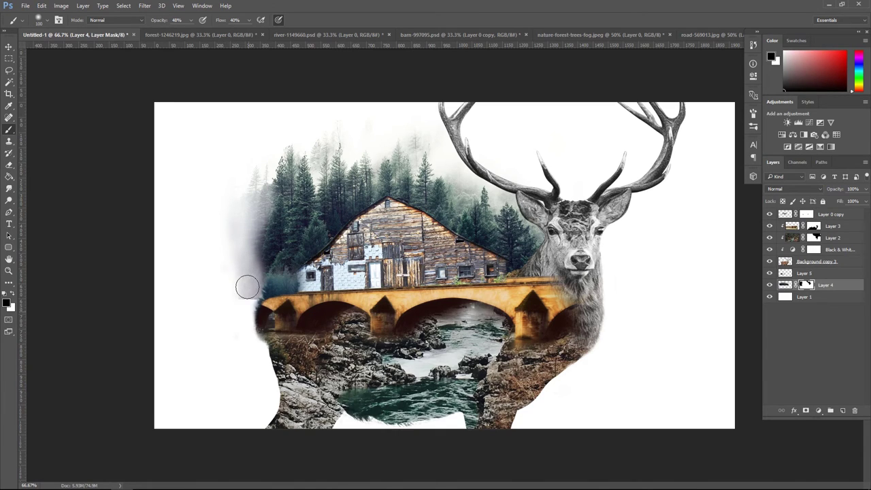
# Transform the Layer 4 forest so that its lower edge extends down past the top of the bridge.
pyautogui.click(9, 46)
pyautogui.hotkey('ctrl', 't')
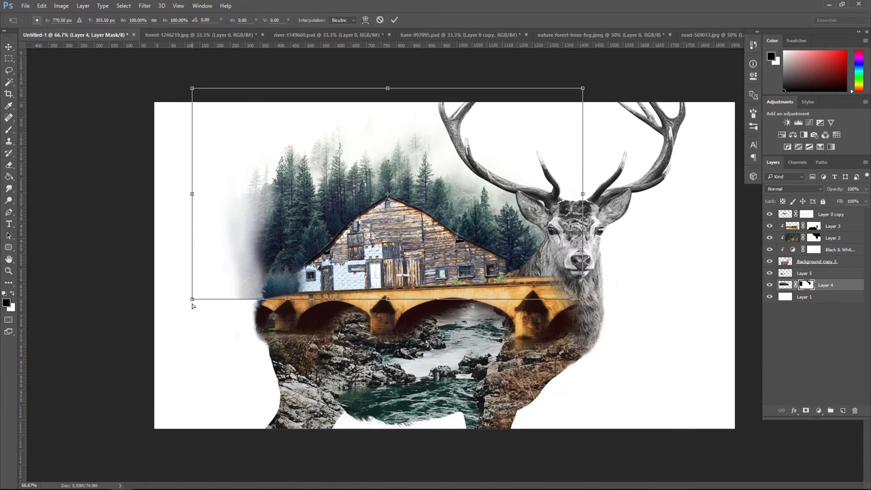
pyautogui.moveTo(192, 299); pyautogui.dragTo(190, 328)
pyautogui.press('Return')
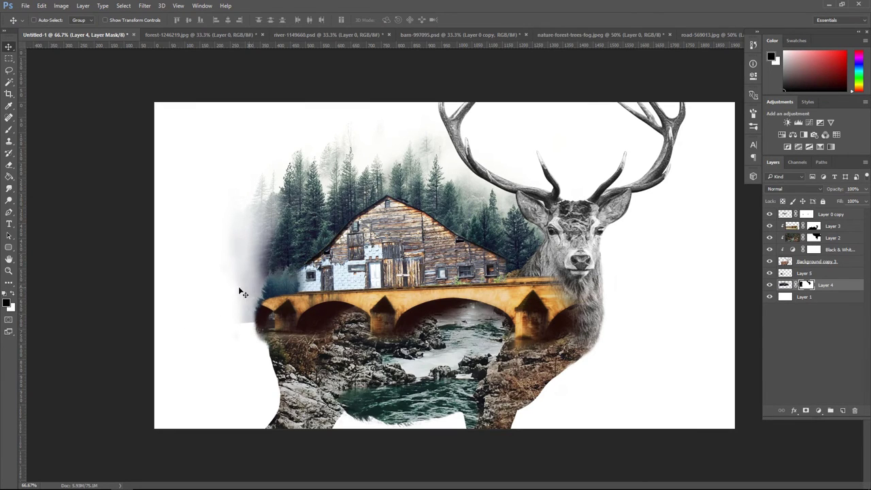
# Mask out the forest's leftover left edge with the brush at 83% opacity and 73% flow, and nudge the forest up and left.
pyautogui.click(9, 130)
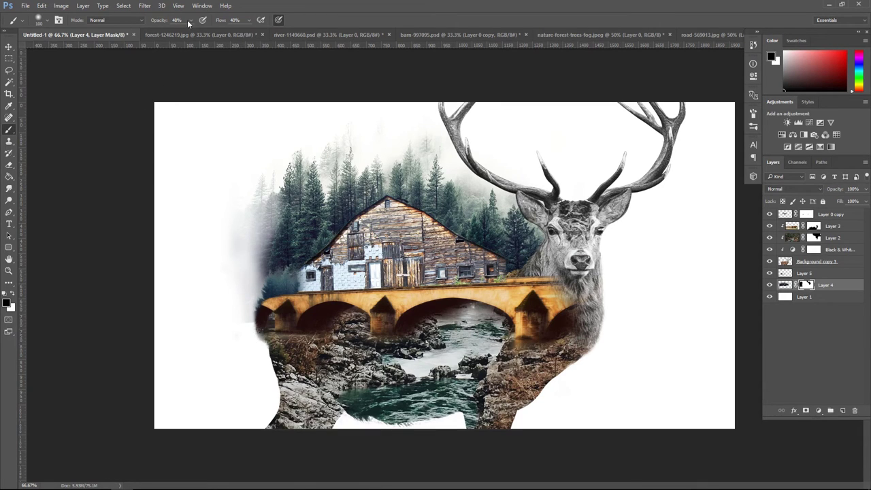
pyautogui.moveTo(251, 20)
pyautogui.mouseDown()
pyautogui.moveTo(247, 29)
pyautogui.moveTo(262, 32)
pyautogui.mouseUp()
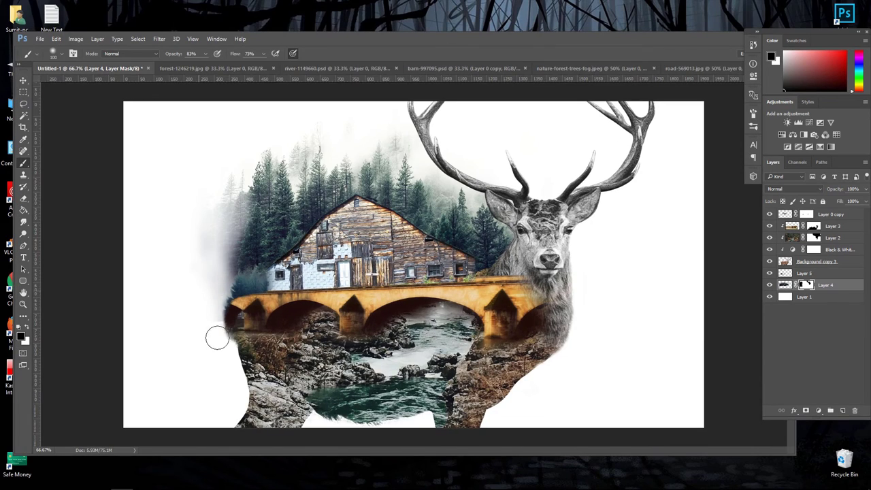
pyautogui.doubleClick(356, 42)
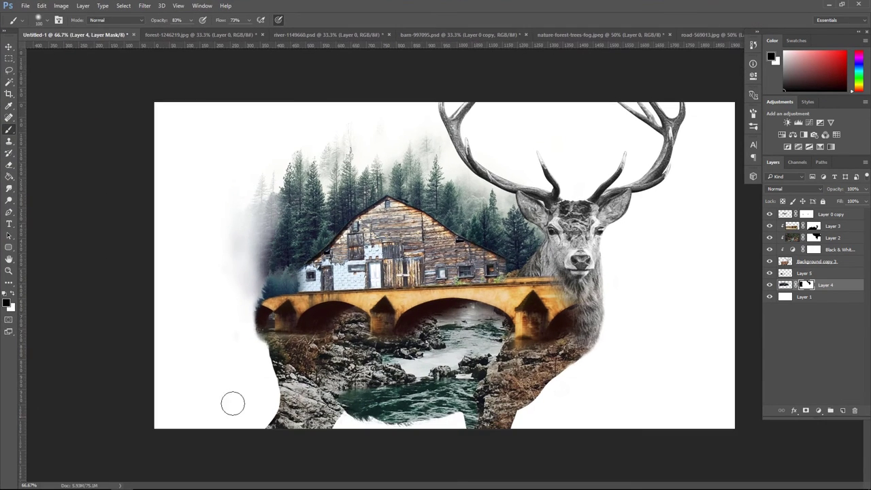
pyautogui.moveTo(245, 294)
pyautogui.mouseDown()
pyautogui.moveTo(233, 254)
pyautogui.moveTo(242, 183)
pyautogui.moveTo(236, 248)
pyautogui.mouseUp()
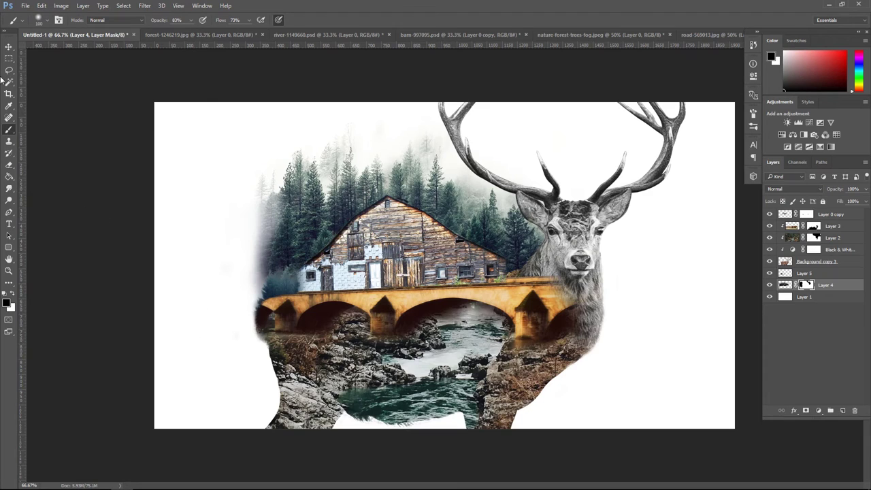
pyautogui.click(9, 46)
pyautogui.moveTo(256, 254)
pyautogui.mouseDown()
pyautogui.moveTo(249, 265)
pyautogui.moveTo(250, 246)
pyautogui.mouseUp()
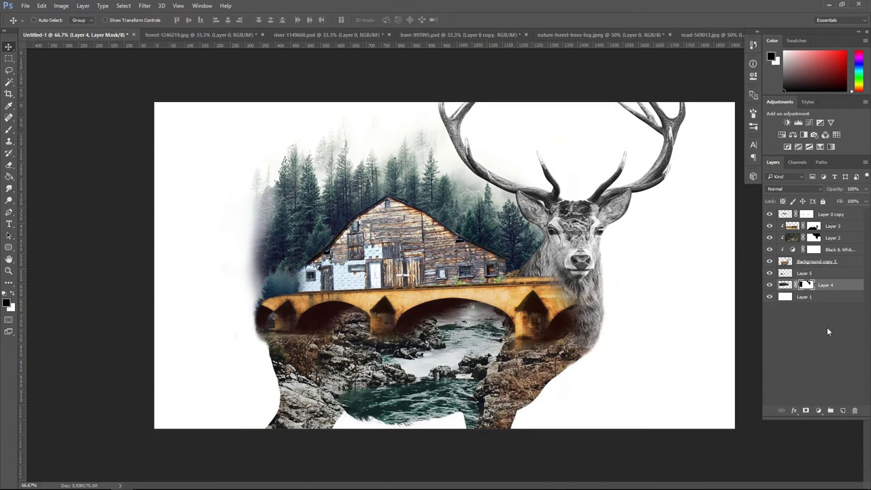
# Bring another copy of the nature-forest-trees-fog photo into Untitled-1 above Layer 4 and scale it to about 42% behind the deer's antlers.
pyautogui.click(602, 34)
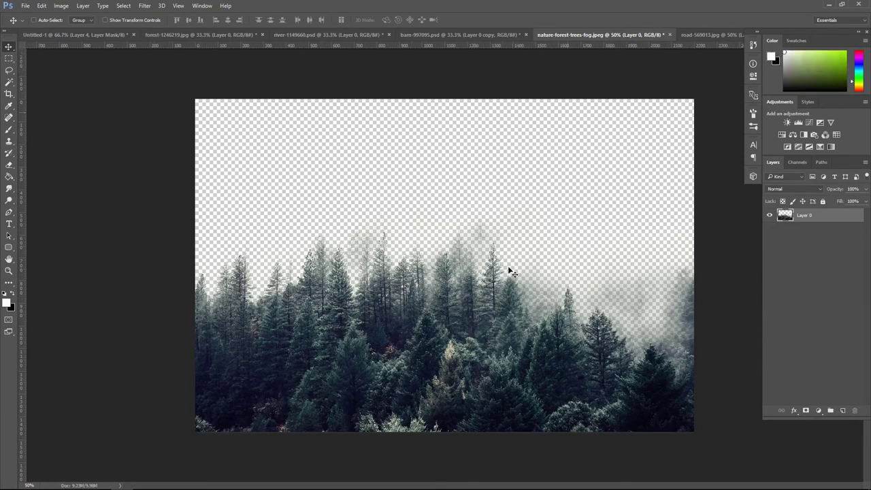
pyautogui.moveTo(420, 319); pyautogui.dragTo(480, 245)
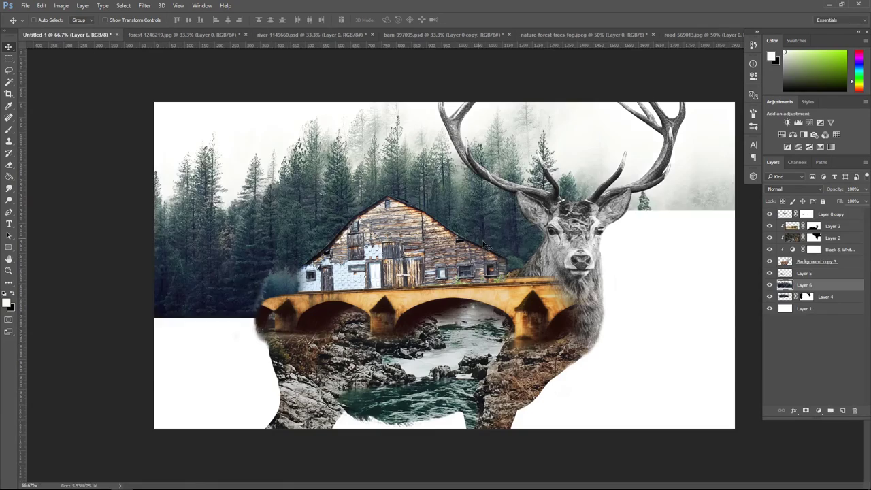
pyautogui.hotkey('ctrl', 't')
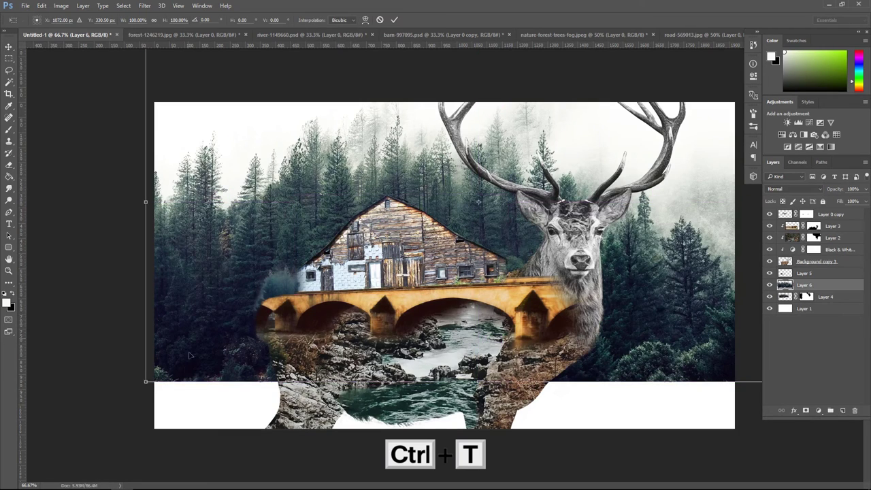
pyautogui.moveTo(145, 383); pyautogui.dragTo(351, 275)
pyautogui.moveTo(405, 251); pyautogui.dragTo(496, 201)
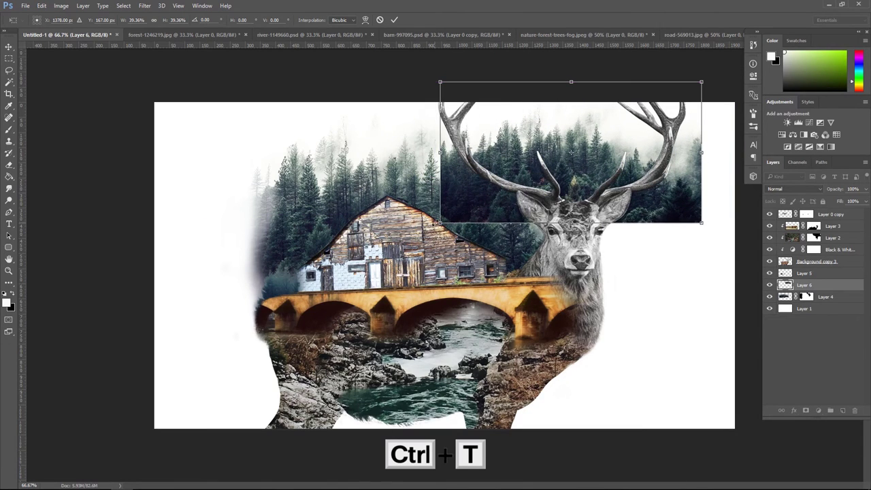
pyautogui.moveTo(439, 223); pyautogui.dragTo(395, 264)
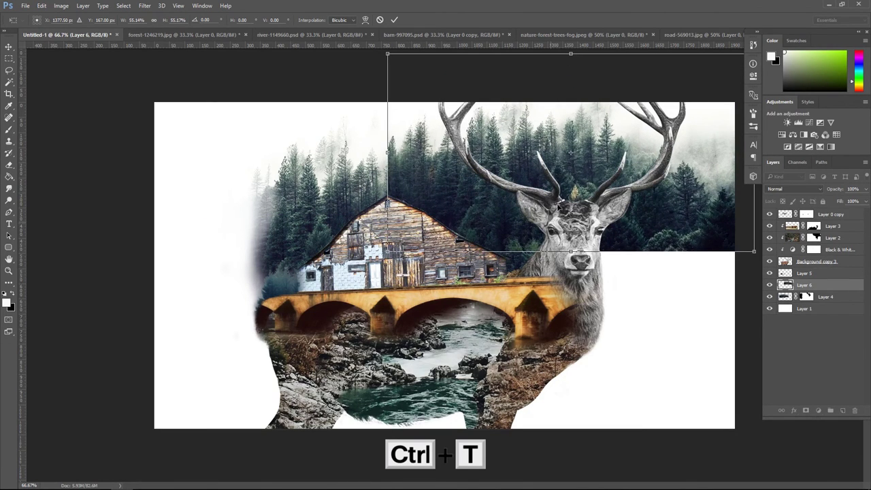
pyautogui.moveTo(550, 229); pyautogui.dragTo(550, 208)
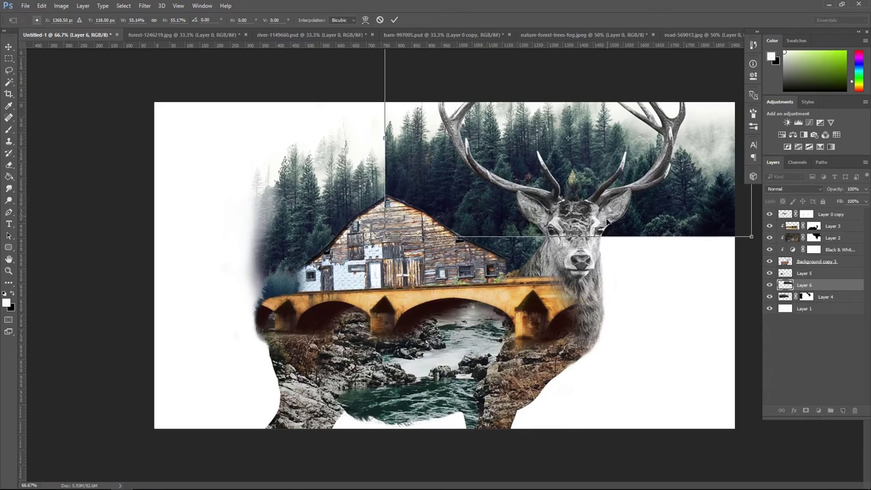
pyautogui.moveTo(609, 222); pyautogui.dragTo(610, 228)
pyautogui.moveTo(387, 243); pyautogui.dragTo(427, 230)
pyautogui.moveTo(589, 212)
pyautogui.mouseDown()
pyautogui.moveTo(599, 212)
pyautogui.moveTo(593, 208)
pyautogui.mouseUp()
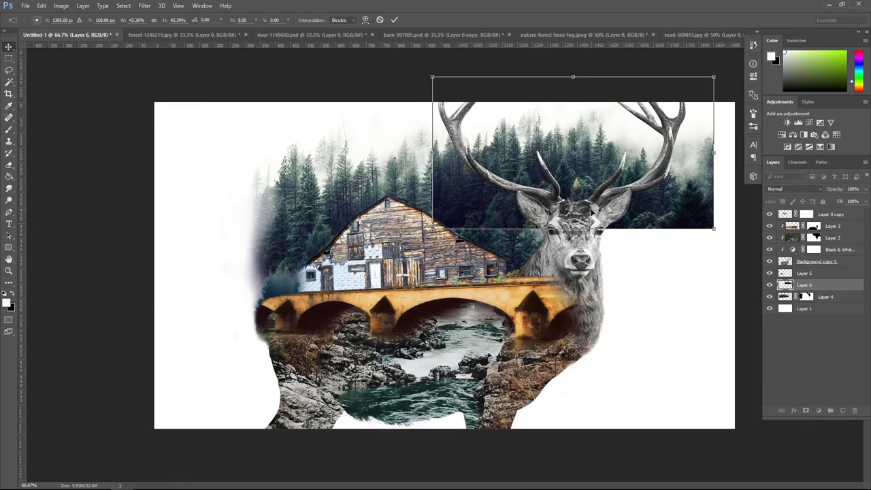
pyautogui.press('Return')
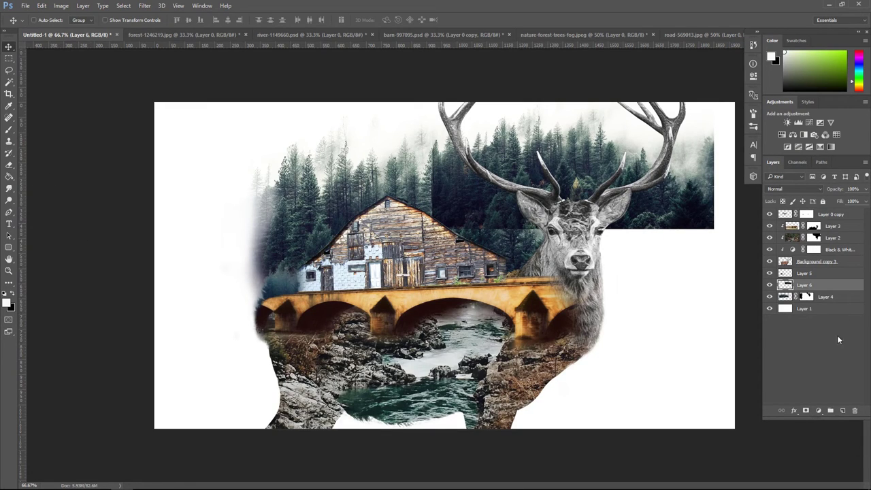
# Add a mask to Layer 6 and paint out the forest outside the antlers, blending it away around the barn trees and deer's head.
pyautogui.click(805, 411)
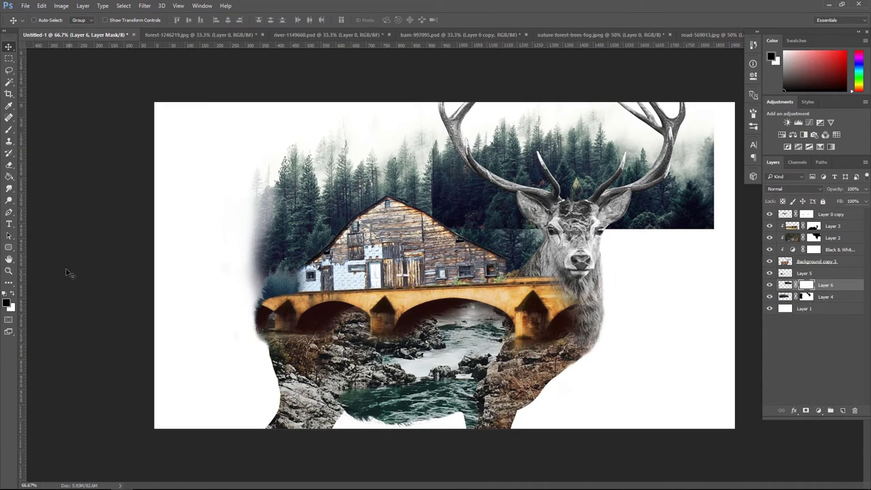
pyautogui.click(8, 129)
pyautogui.moveTo(439, 126)
pyautogui.mouseDown()
pyautogui.moveTo(456, 179)
pyautogui.moveTo(514, 200)
pyautogui.moveTo(512, 214)
pyautogui.moveTo(472, 204)
pyautogui.moveTo(428, 173)
pyautogui.moveTo(443, 218)
pyautogui.moveTo(519, 228)
pyautogui.mouseUp()
pyautogui.moveTo(477, 197)
pyautogui.mouseDown()
pyautogui.moveTo(466, 183)
pyautogui.moveTo(501, 200)
pyautogui.mouseUp()
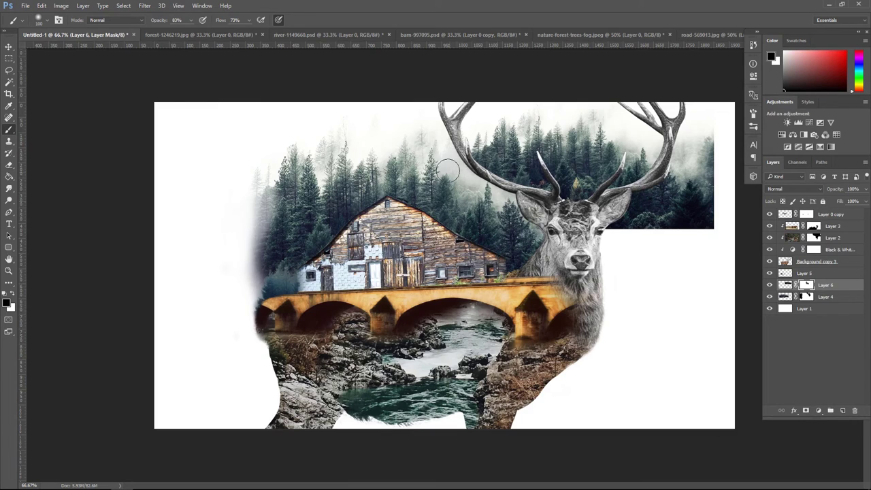
pyautogui.moveTo(447, 170)
pyautogui.mouseDown()
pyautogui.moveTo(442, 136)
pyautogui.moveTo(434, 138)
pyautogui.moveTo(472, 223)
pyautogui.moveTo(512, 227)
pyautogui.moveTo(444, 215)
pyautogui.moveTo(535, 243)
pyautogui.moveTo(618, 235)
pyautogui.moveTo(633, 206)
pyautogui.moveTo(670, 181)
pyautogui.moveTo(690, 130)
pyautogui.moveTo(654, 190)
pyautogui.moveTo(631, 200)
pyautogui.moveTo(678, 135)
pyautogui.moveTo(675, 123)
pyautogui.moveTo(631, 101)
pyautogui.moveTo(670, 108)
pyautogui.moveTo(698, 130)
pyautogui.moveTo(715, 166)
pyautogui.moveTo(715, 203)
pyautogui.moveTo(707, 219)
pyautogui.moveTo(686, 161)
pyautogui.moveTo(651, 235)
pyautogui.moveTo(642, 238)
pyautogui.moveTo(648, 212)
pyautogui.moveTo(643, 232)
pyautogui.moveTo(616, 234)
pyautogui.moveTo(715, 223)
pyautogui.moveTo(676, 211)
pyautogui.moveTo(639, 218)
pyautogui.moveTo(650, 203)
pyautogui.moveTo(638, 201)
pyautogui.moveTo(655, 202)
pyautogui.moveTo(680, 182)
pyautogui.moveTo(651, 194)
pyautogui.moveTo(705, 134)
pyautogui.moveTo(708, 111)
pyautogui.moveTo(719, 123)
pyautogui.moveTo(701, 215)
pyautogui.moveTo(679, 238)
pyautogui.moveTo(690, 72)
pyautogui.moveTo(667, 193)
pyautogui.moveTo(635, 200)
pyautogui.moveTo(620, 219)
pyautogui.mouseUp()
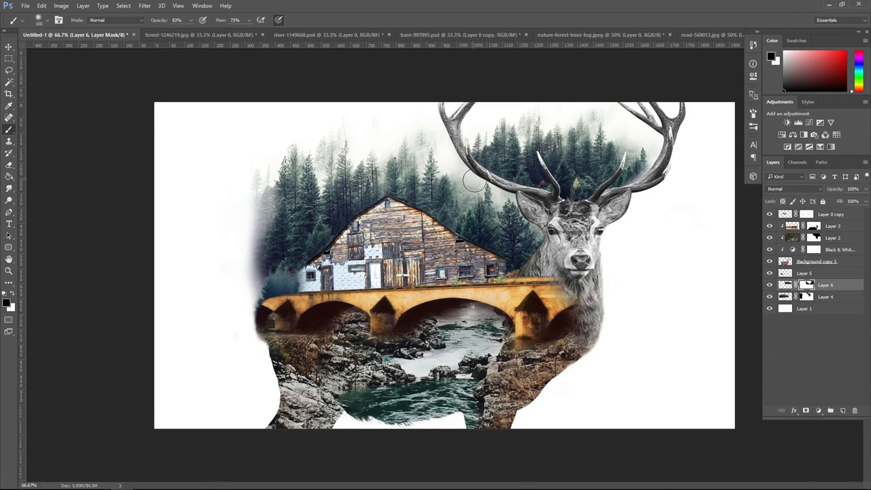
# Move Layer 6 to the top of the layer stack and paint its mask at 51% opacity and 34% flow to uncover the deer's face and ears.
pyautogui.click(8, 47)
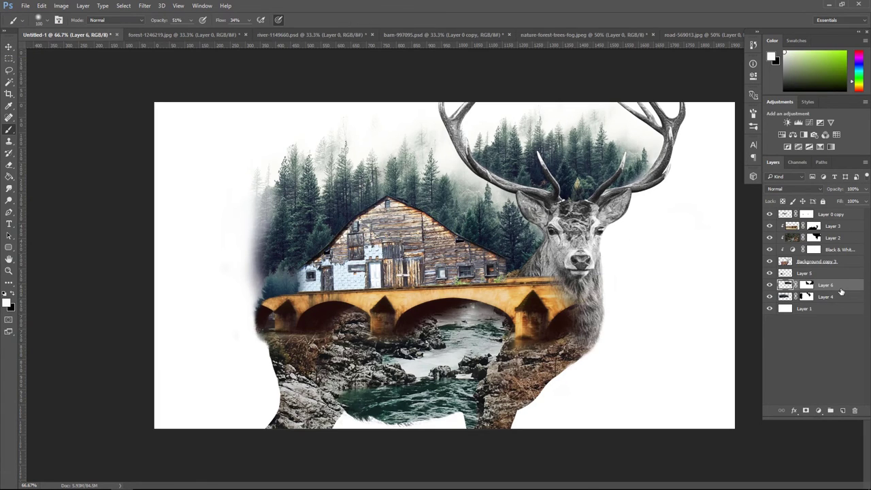
pyautogui.moveTo(851, 291); pyautogui.dragTo(851, 214)
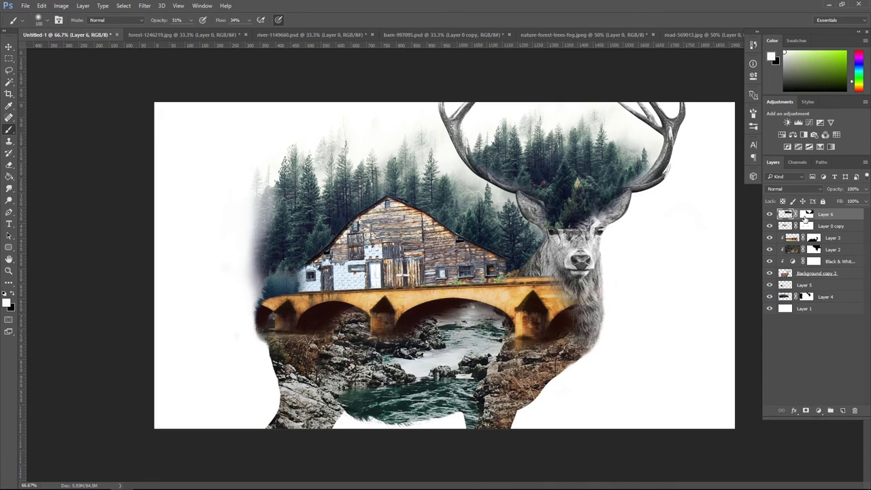
pyautogui.click(806, 215)
pyautogui.press('x')
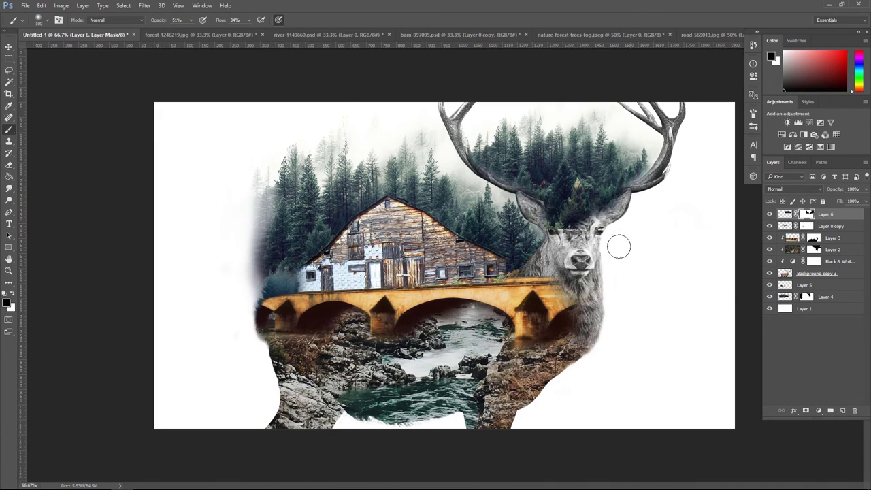
pyautogui.moveTo(534, 214)
pyautogui.mouseDown()
pyautogui.moveTo(565, 235)
pyautogui.moveTo(559, 230)
pyautogui.mouseUp()
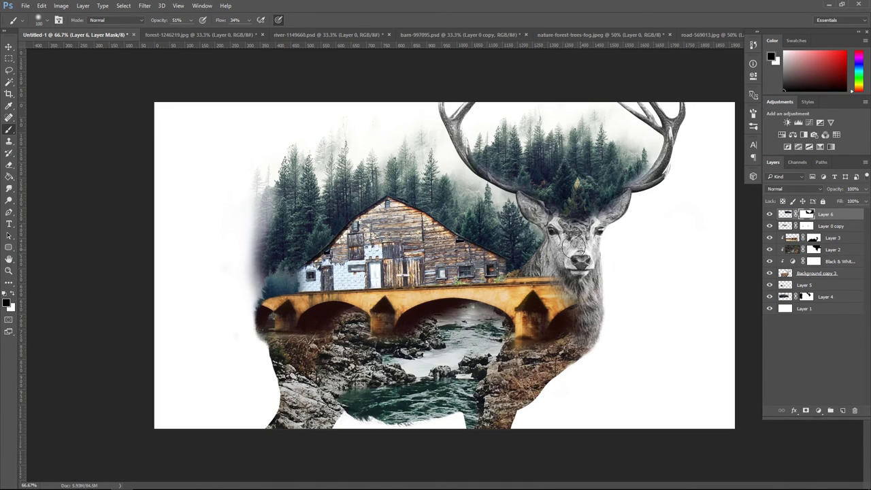
pyautogui.moveTo(579, 245)
pyautogui.mouseDown()
pyautogui.moveTo(604, 238)
pyautogui.moveTo(559, 234)
pyautogui.moveTo(573, 227)
pyautogui.moveTo(544, 220)
pyautogui.mouseUp()
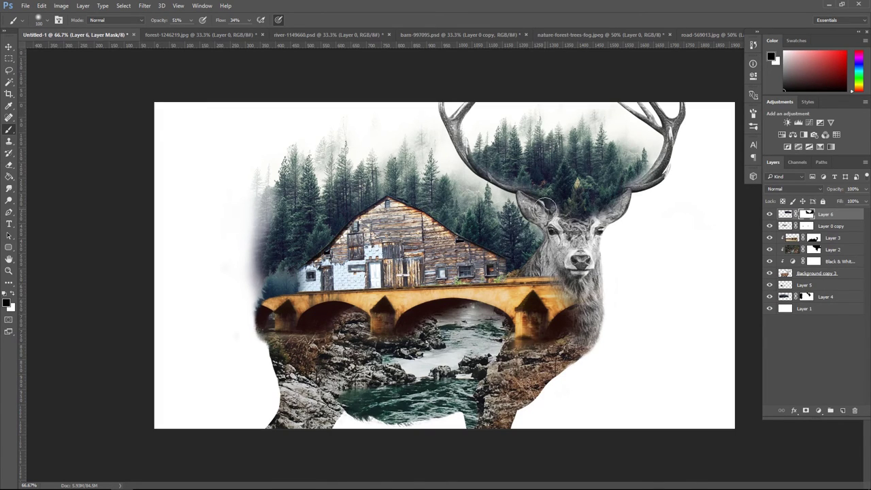
pyautogui.moveTo(612, 221)
pyautogui.mouseDown()
pyautogui.moveTo(605, 221)
pyautogui.moveTo(614, 204)
pyautogui.moveTo(589, 230)
pyautogui.mouseUp()
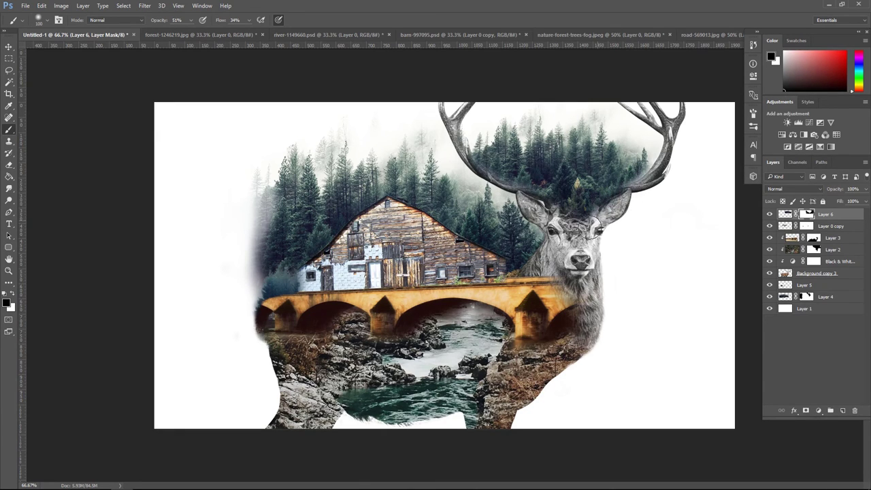
pyautogui.moveTo(460, 174); pyautogui.dragTo(474, 186)
pyautogui.click(9, 48)
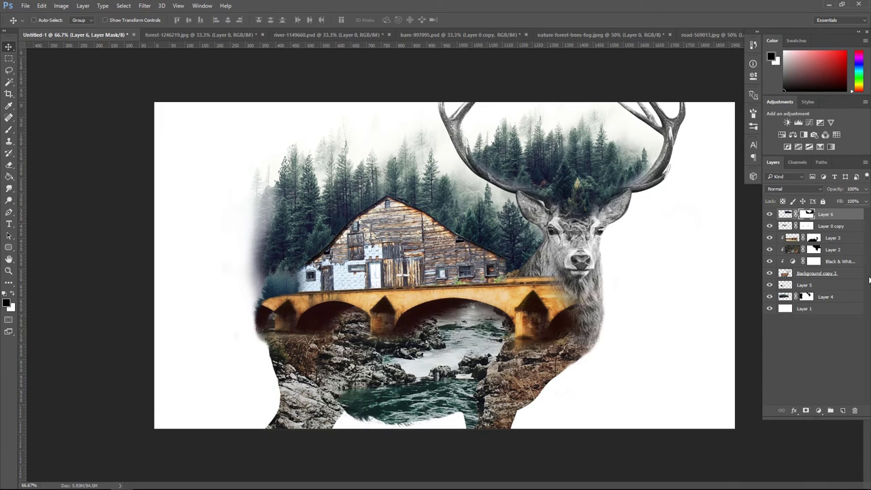
# Add a Levels adjustment layer above Layer 6 and set its midtones to 0.79 to darken the composite.
pyautogui.click(818, 411)
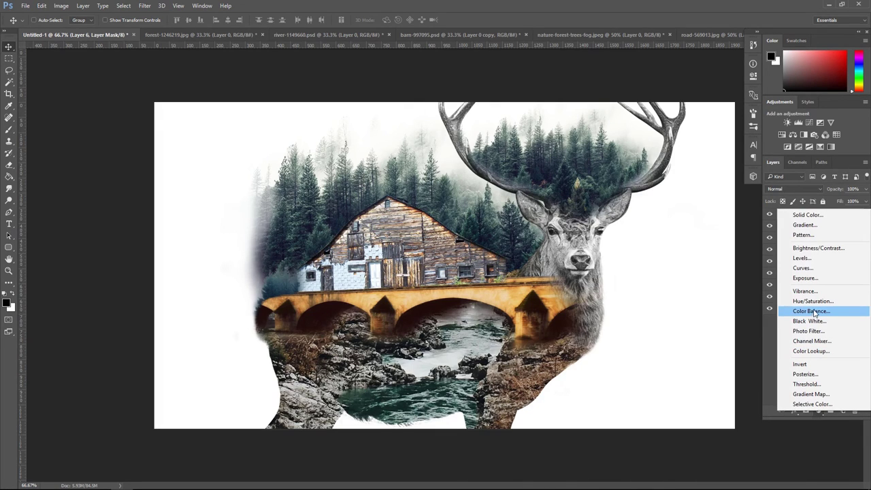
pyautogui.click(803, 258)
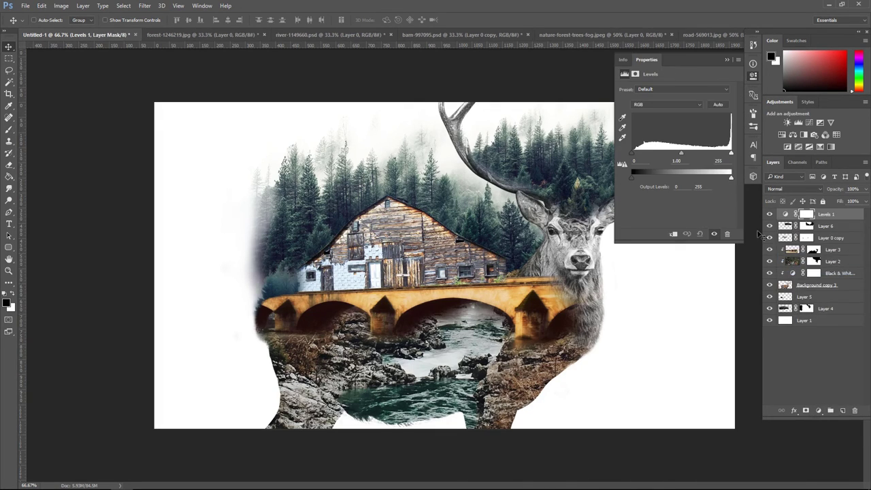
pyautogui.moveTo(681, 154)
pyautogui.mouseDown()
pyautogui.moveTo(675, 151)
pyautogui.moveTo(689, 150)
pyautogui.mouseUp()
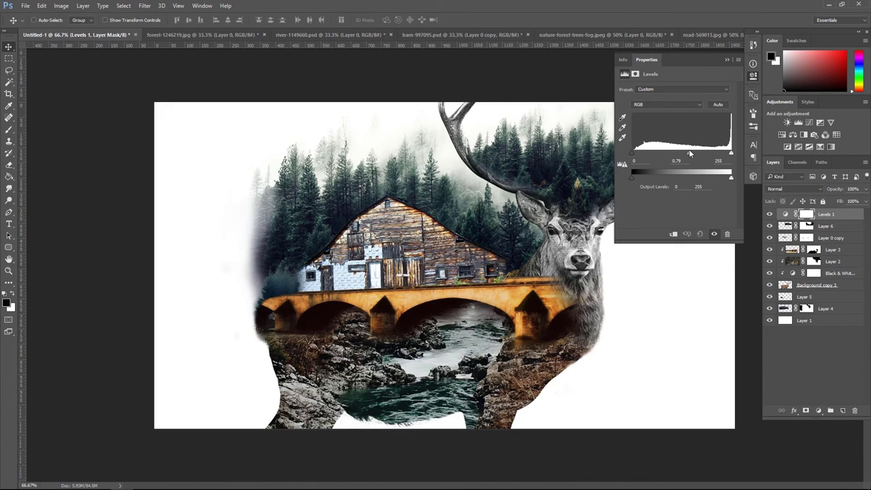
pyautogui.click(726, 60)
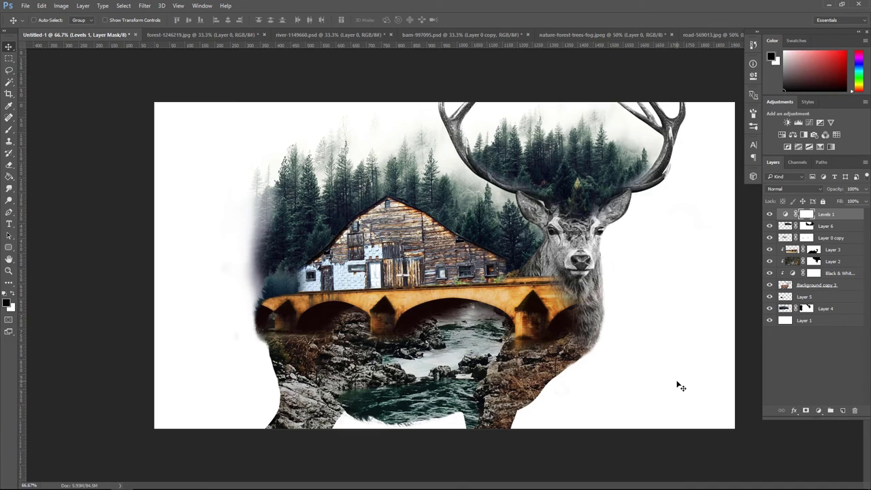
# Add a Color Lookup adjustment layer on top using the FuturisticBleak.3DL 3DLUT file.
pyautogui.click(819, 412)
pyautogui.click(822, 351)
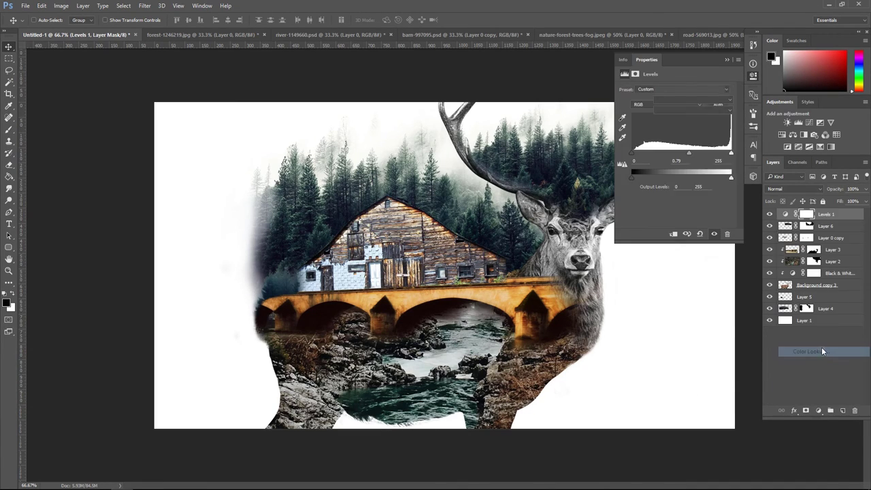
pyautogui.click(678, 90)
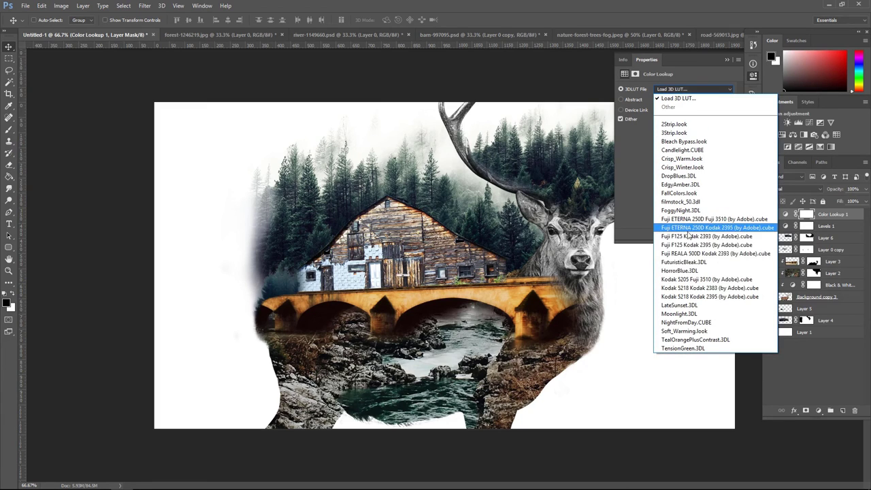
pyautogui.click(678, 263)
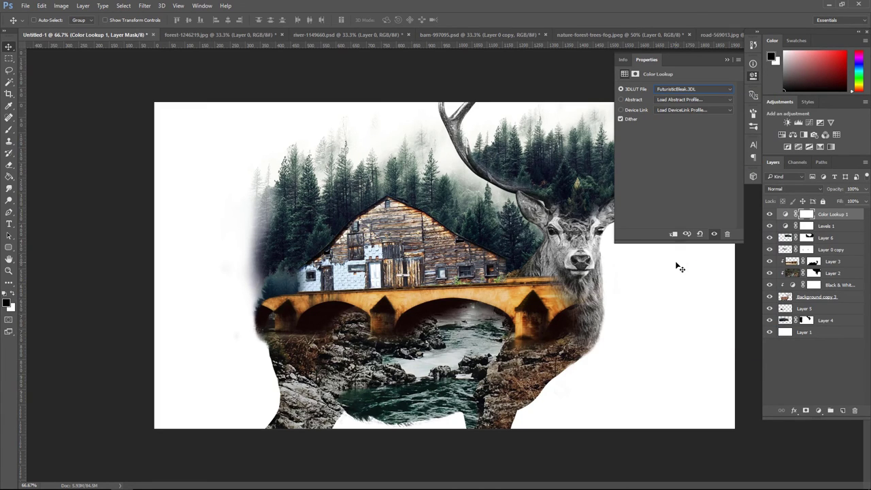
pyautogui.click(726, 60)
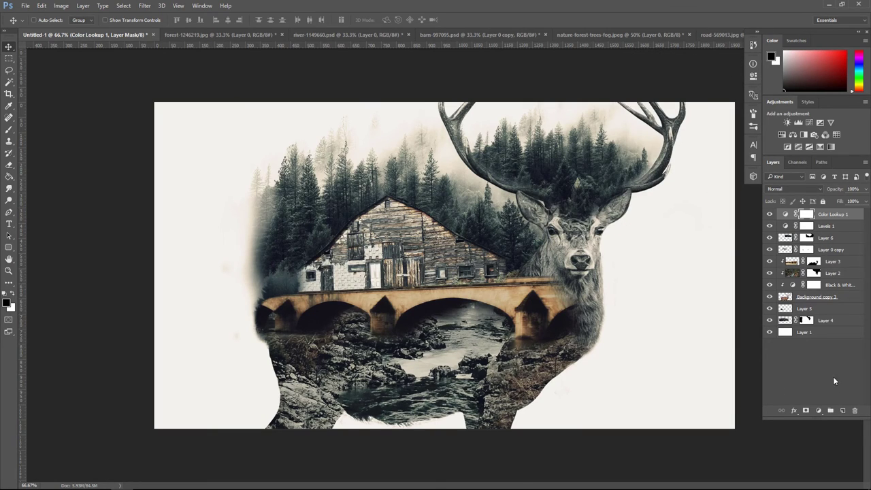
# Stamp all visible layers into a new top layer and, in its Camera Raw filter, set temperature to +7 and tint to -20.
pyautogui.hotkey('ctrl', 'shift', 'alt', 'e')
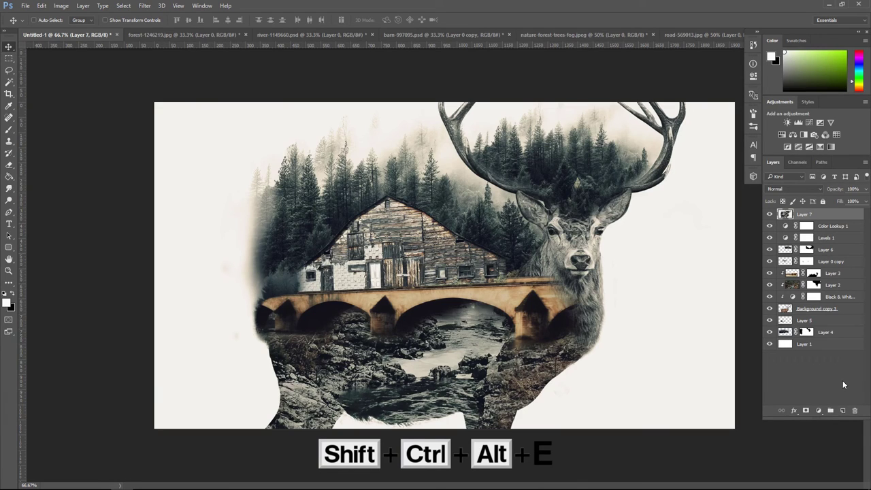
pyautogui.click(145, 6)
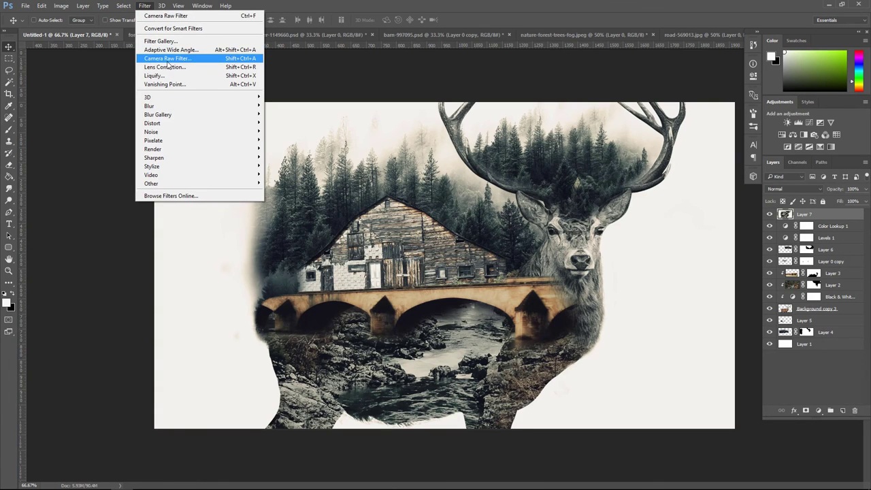
pyautogui.click(188, 59)
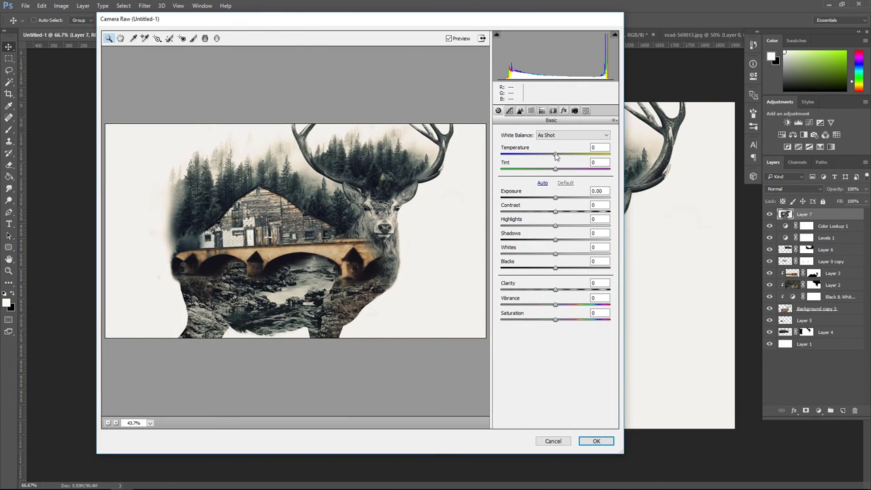
pyautogui.moveTo(556, 155); pyautogui.dragTo(544, 172)
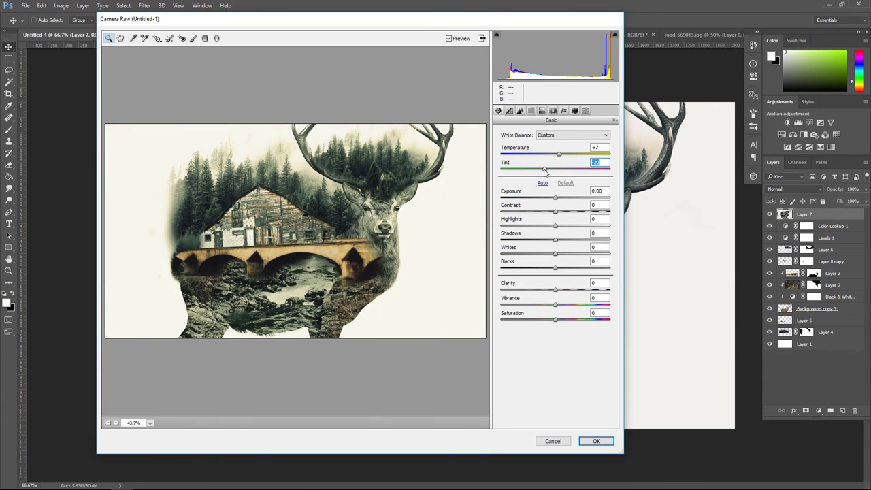
# Set contrast to -27, highlights +72, shadows +29, whites -71, blacks -62, clarity +15, vibrance +17 and saturation -3.
pyautogui.moveTo(555, 212); pyautogui.dragTo(524, 270)
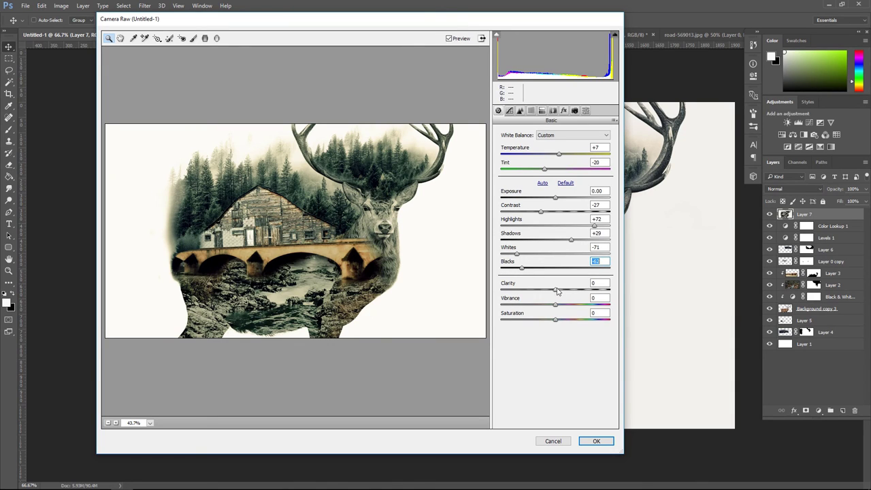
pyautogui.moveTo(557, 291); pyautogui.dragTo(555, 324)
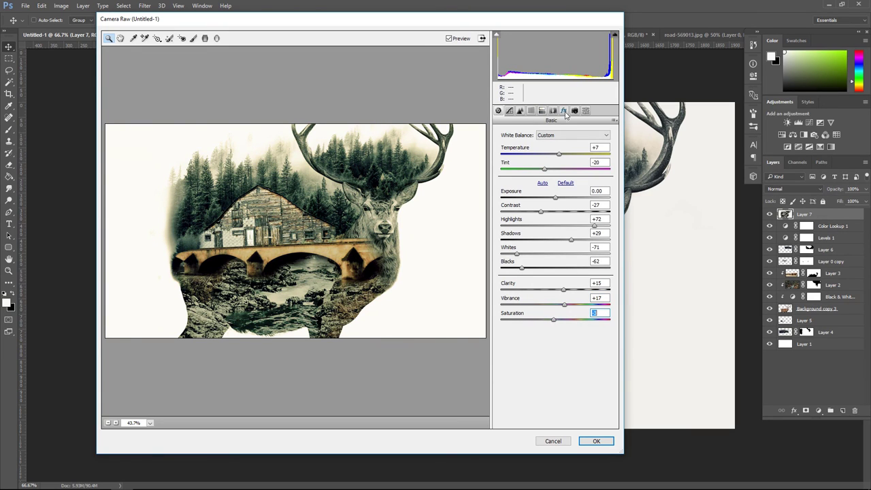
# Add a Highlight Priority post-crop vignette with amount -50 and adjust its midpoint.
pyautogui.click(564, 111)
pyautogui.moveTo(564, 226); pyautogui.dragTo(557, 249)
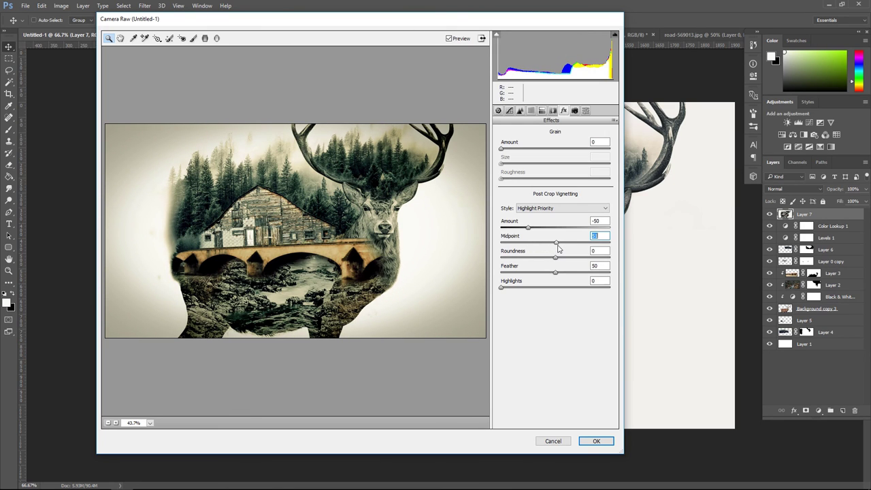
# Raise the midtones of the green and blue channels in the point tone curve, placing the blue point at input 128, output 139.
pyautogui.click(509, 110)
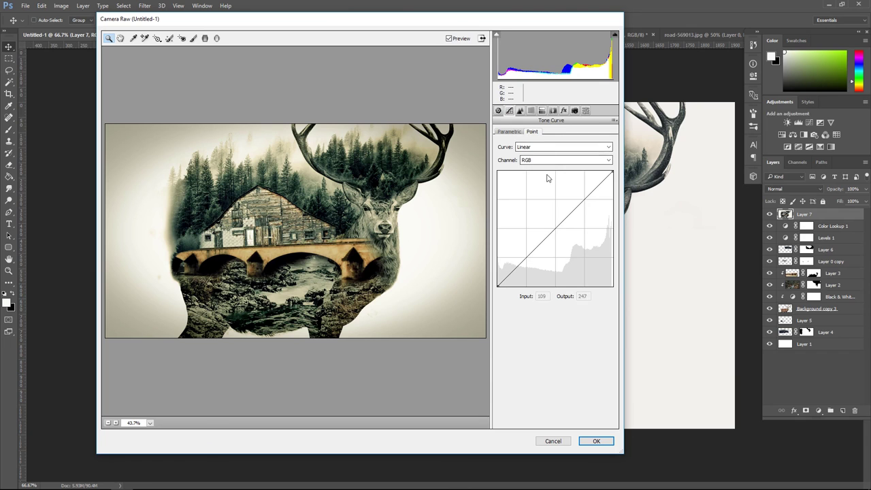
pyautogui.click(565, 160)
pyautogui.click(531, 181)
pyautogui.moveTo(556, 228)
pyautogui.mouseDown()
pyautogui.moveTo(547, 222)
pyautogui.moveTo(553, 228)
pyautogui.mouseUp()
pyautogui.click(552, 160)
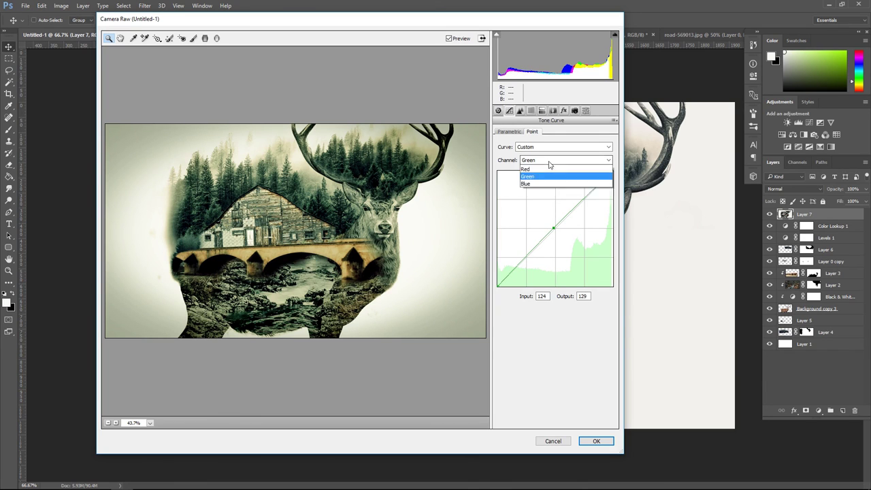
pyautogui.click(555, 174)
pyautogui.moveTo(553, 227)
pyautogui.mouseDown()
pyautogui.moveTo(559, 230)
pyautogui.moveTo(555, 222)
pyautogui.mouseUp()
pyautogui.click(552, 160)
pyautogui.click(544, 191)
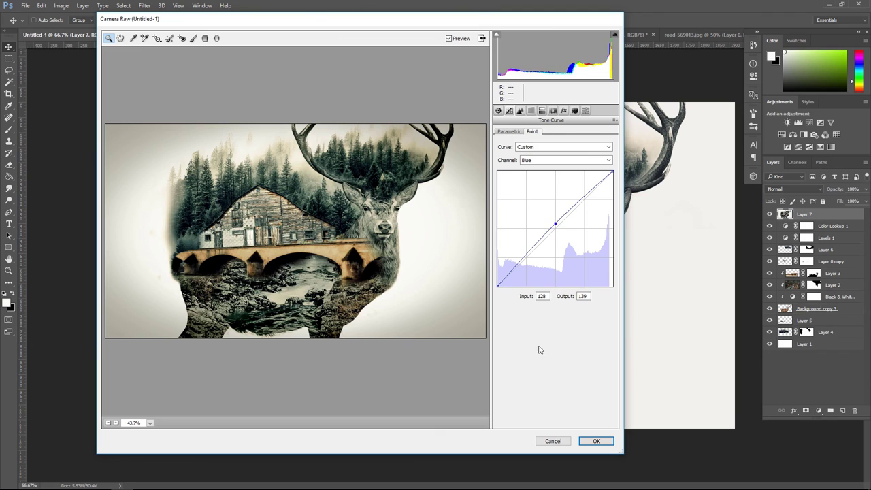
# Set clarity to +18 and shadows to +49 in the basic adjustments, and apply the Camera Raw filter to the stamped layer.
pyautogui.click(497, 111)
pyautogui.moveTo(564, 289); pyautogui.dragTo(565, 289)
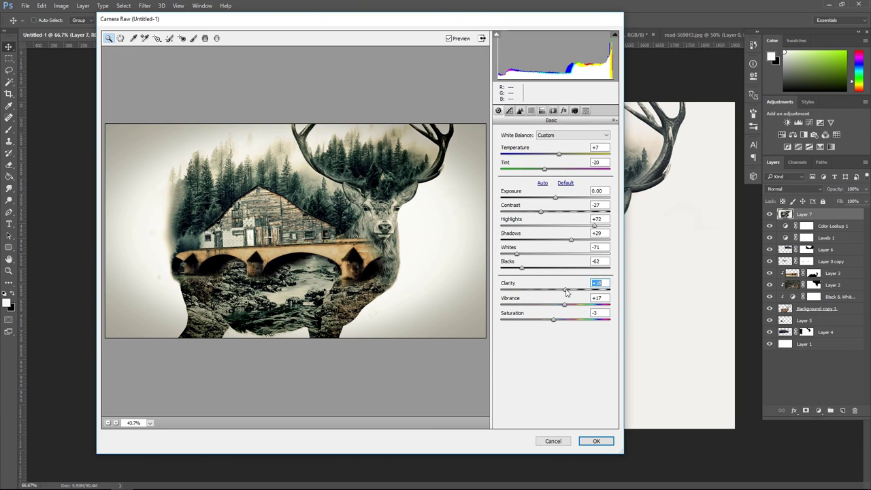
pyautogui.moveTo(574, 243); pyautogui.dragTo(585, 244)
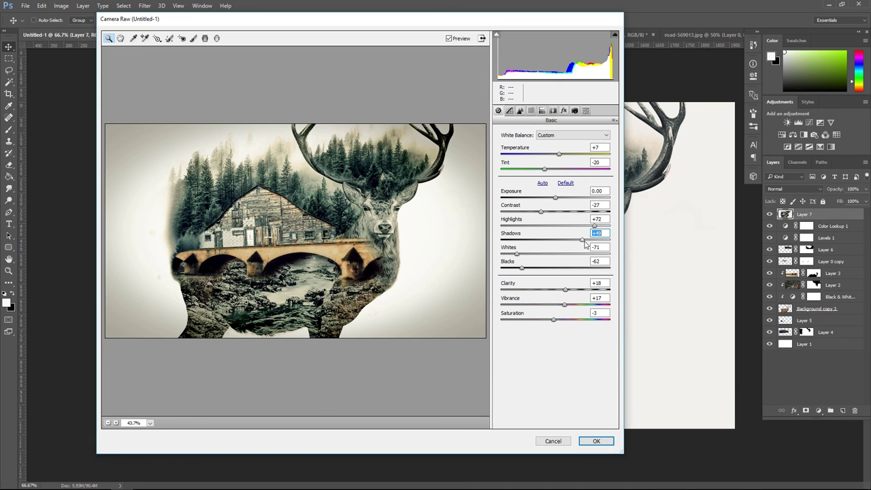
pyautogui.click(596, 441)
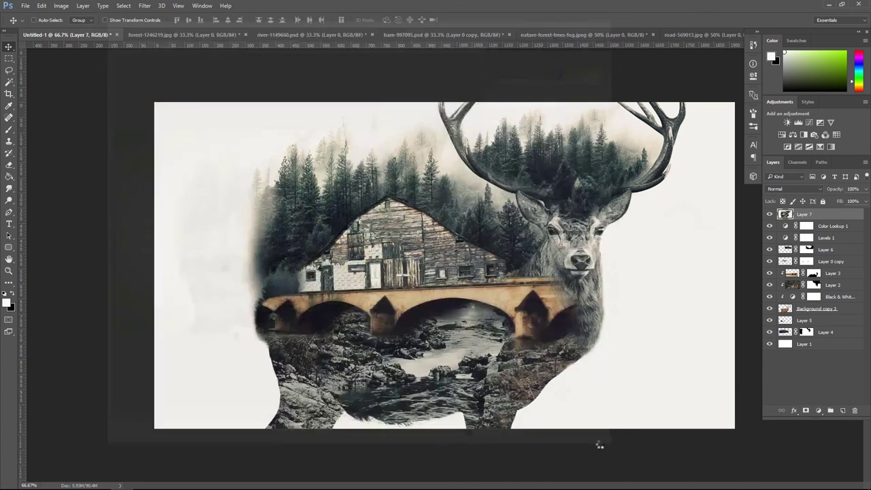